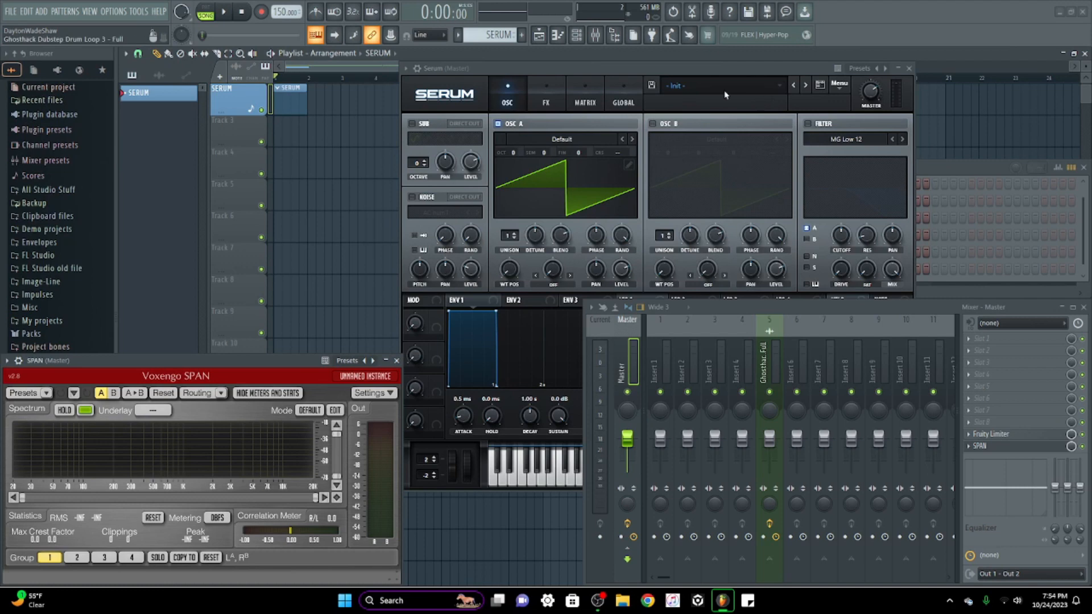
Step: Move the Serum window toward the middle of the workspace and switch oscillator A off and back on
{"action": "left_click_drag", "start_coordinate": [694, 69], "coordinate": [613, 98]}
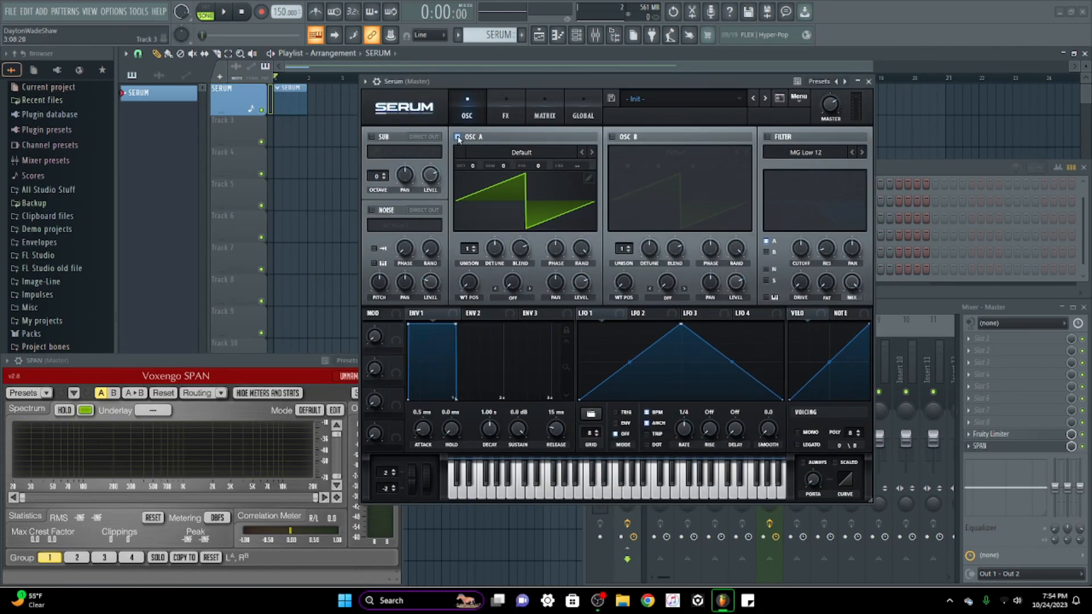
{"action": "left_click", "coordinate": [457, 137]}
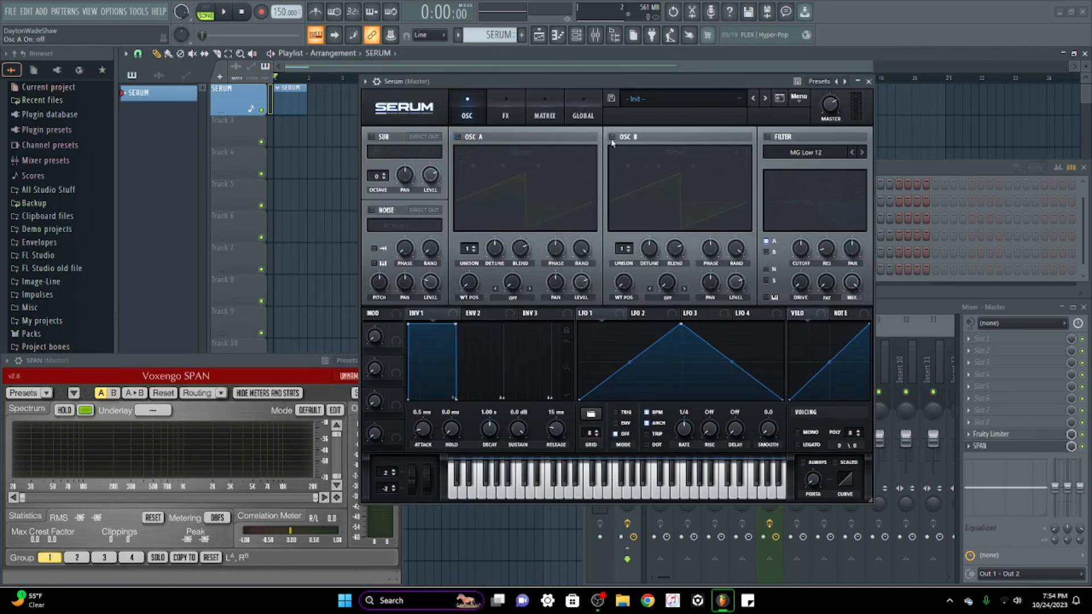
{"action": "left_click", "coordinate": [458, 137]}
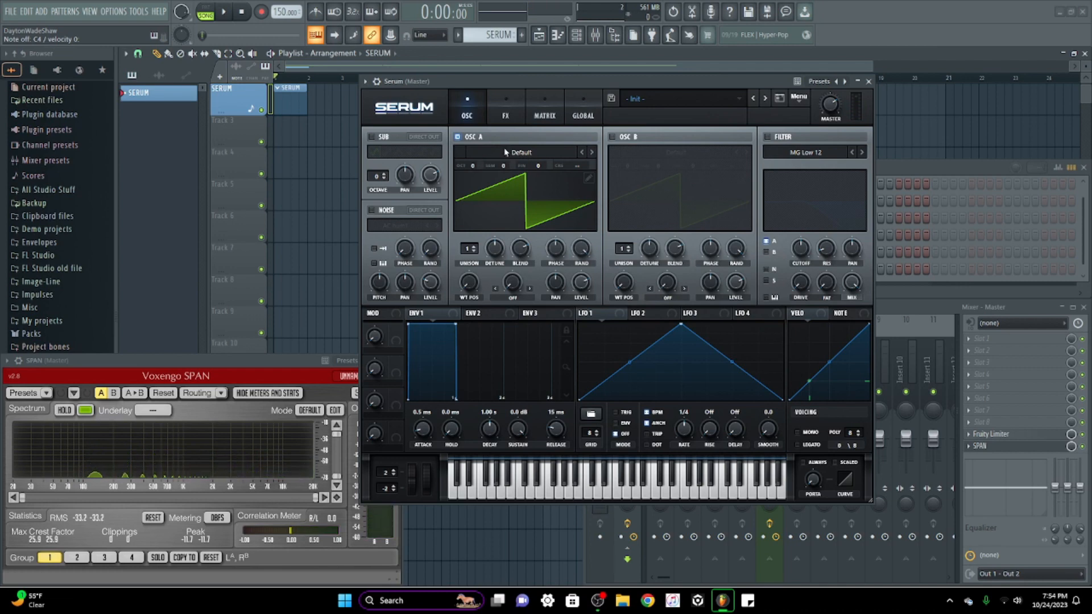
Step: Load the Basic Shapes wavetable from the Analog category into oscillator A
{"action": "left_click", "coordinate": [518, 159]}
{"action": "mouse_move", "coordinate": [527, 166]}
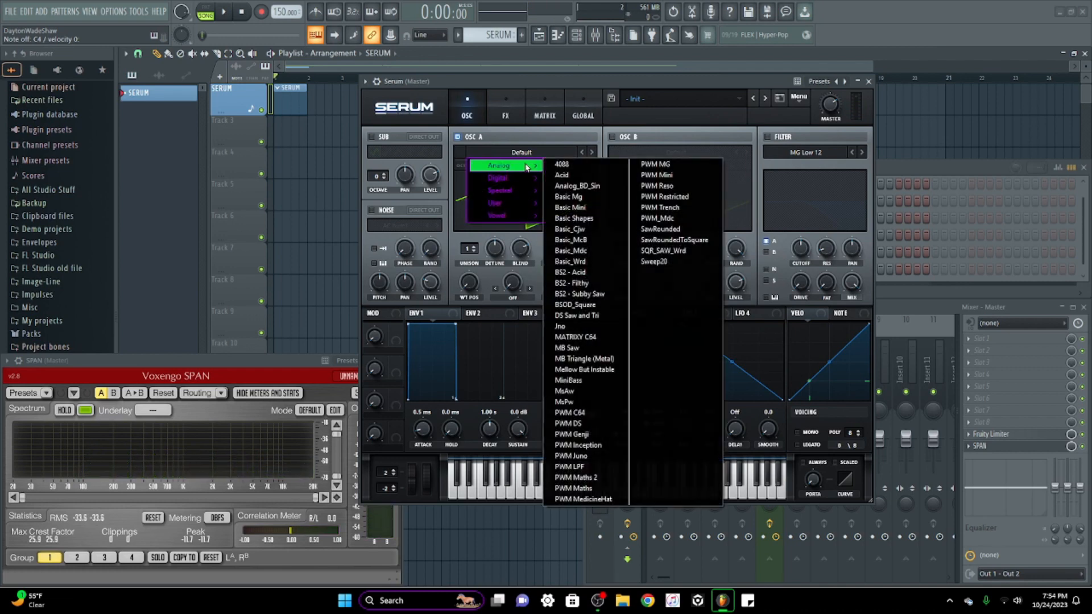
{"action": "left_click", "coordinate": [594, 220]}
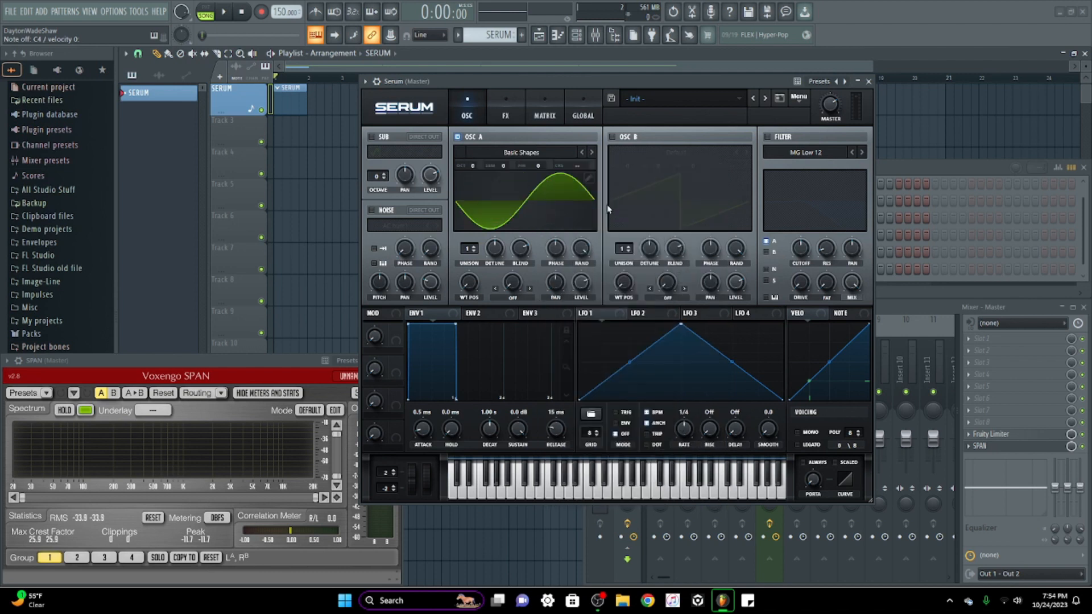
Step: Switch oscillator A's waveform display between 3D and 2D, and vary its wavetable position
{"action": "left_click", "coordinate": [526, 208]}
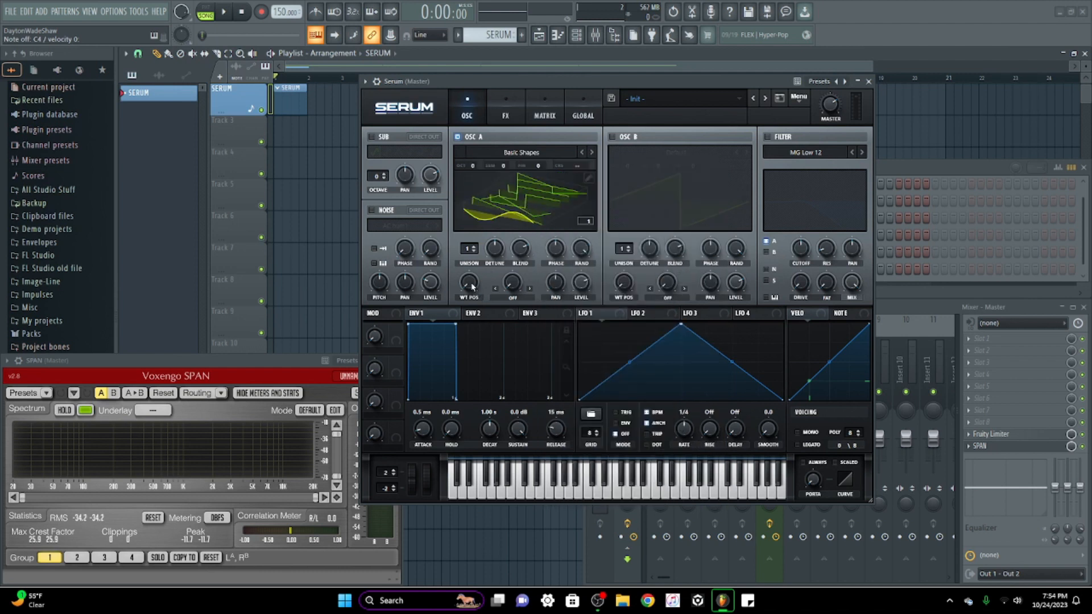
{"action": "left_click", "coordinate": [515, 204]}
{"action": "left_click", "coordinate": [524, 204]}
{"action": "left_click", "coordinate": [527, 204]}
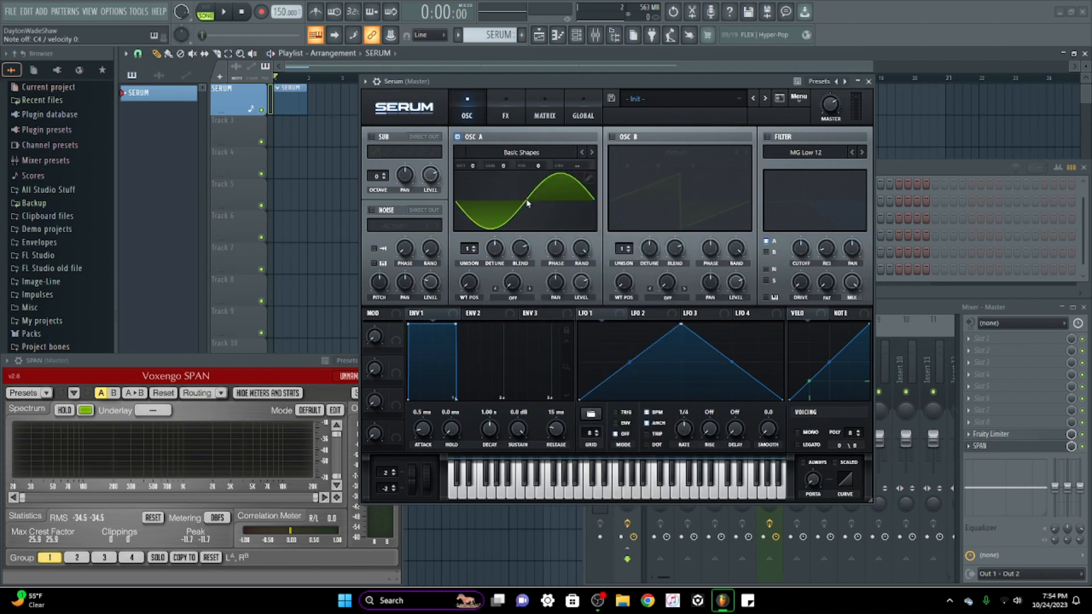
{"action": "left_click_drag", "start_coordinate": [473, 285], "coordinate": [464, 314]}
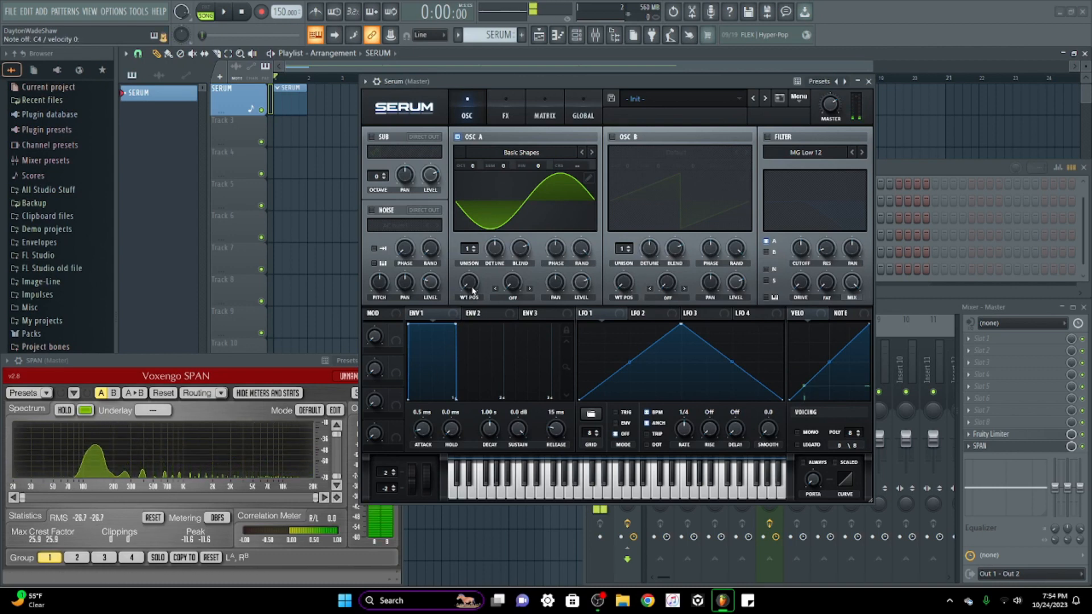
{"action": "left_click_drag", "start_coordinate": [470, 289], "coordinate": [477, 253]}
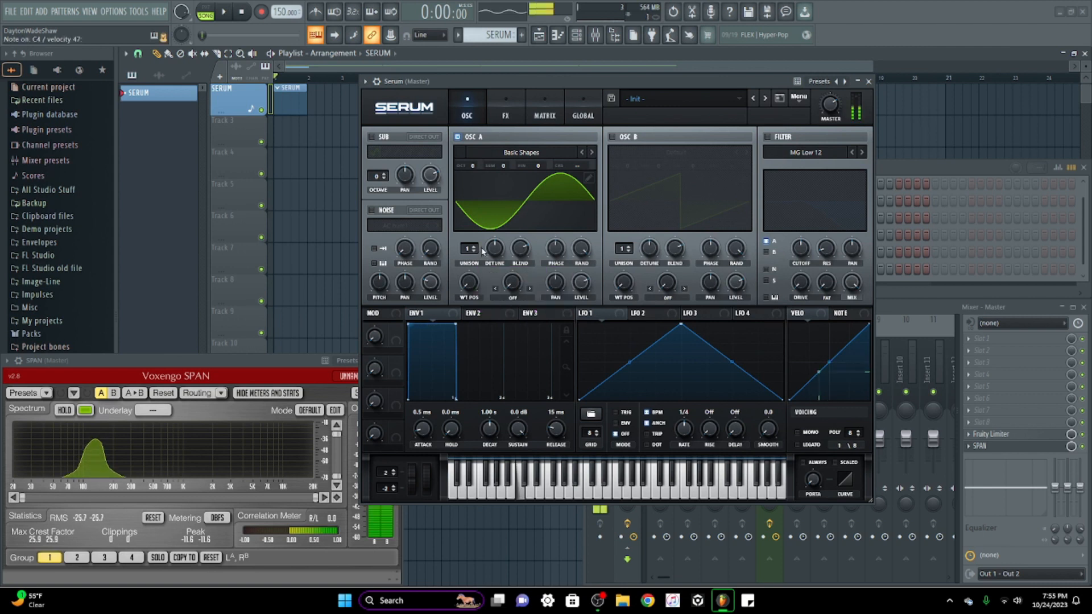
Step: Raise oscillator A's unison to 7 voices, sweep the voice count higher, and bring it down to 2
{"action": "left_click", "coordinate": [475, 248]}
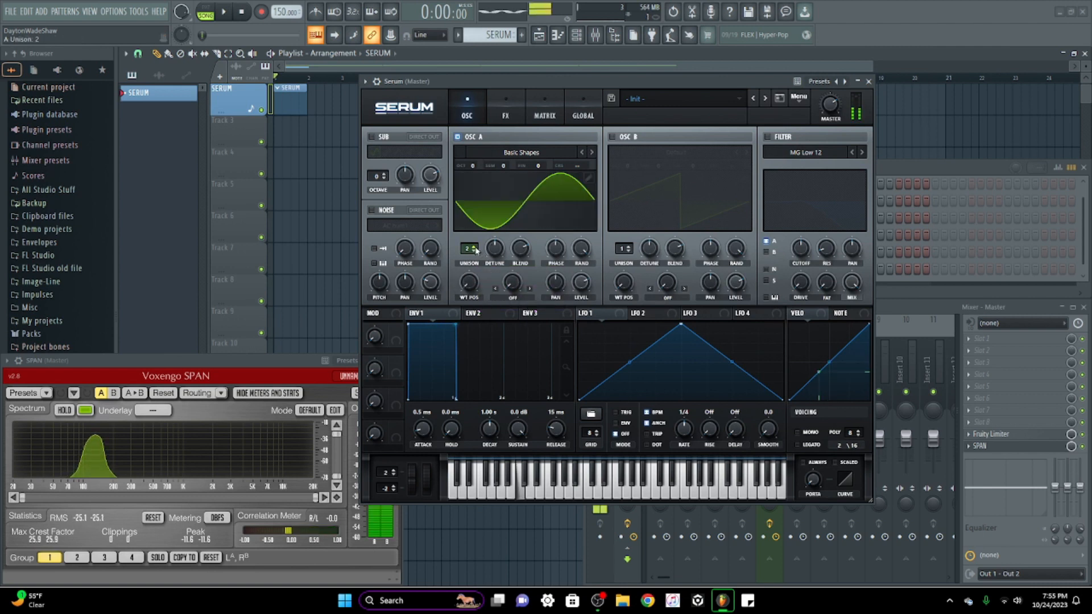
{"action": "left_click", "coordinate": [475, 249]}
{"action": "left_click", "coordinate": [475, 248]}
{"action": "left_click", "coordinate": [475, 248]}
{"action": "left_click", "coordinate": [474, 248]}
{"action": "left_click", "coordinate": [475, 248]}
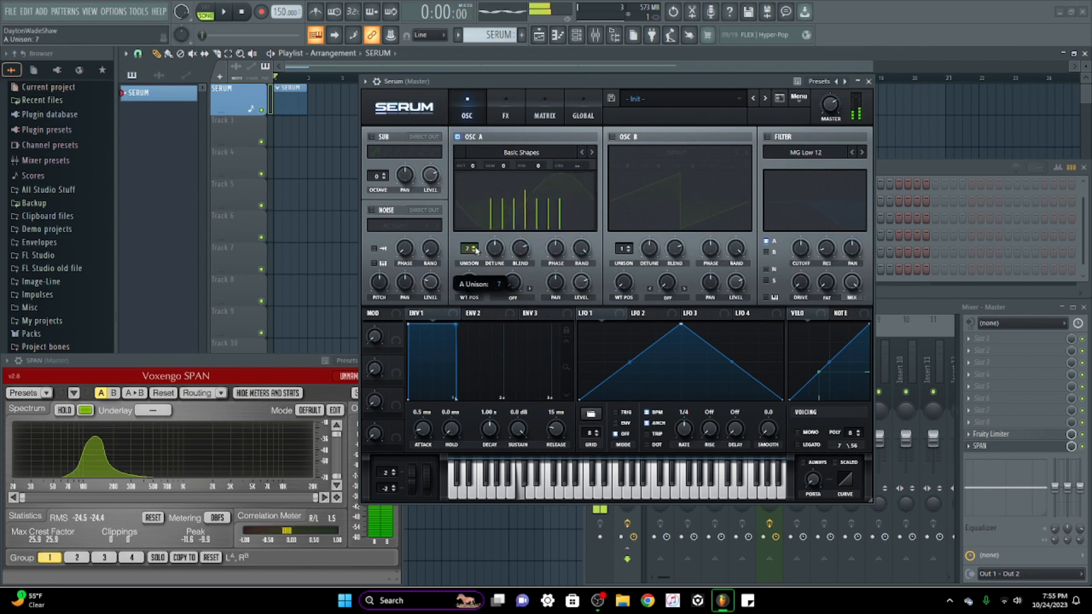
{"action": "left_click_drag", "start_coordinate": [471, 249], "coordinate": [495, 158]}
{"action": "left_click_drag", "start_coordinate": [468, 249], "coordinate": [490, 350]}
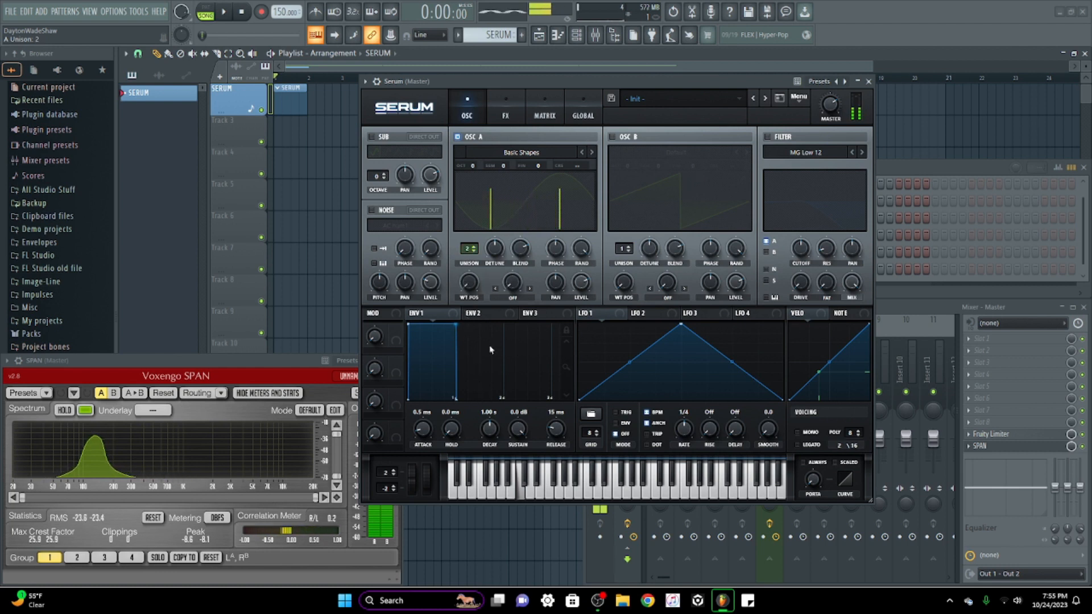
Step: Sweep oscillator A's unison detune between wide and narrow spreads and adjust its blend
{"action": "left_click", "coordinate": [499, 253]}
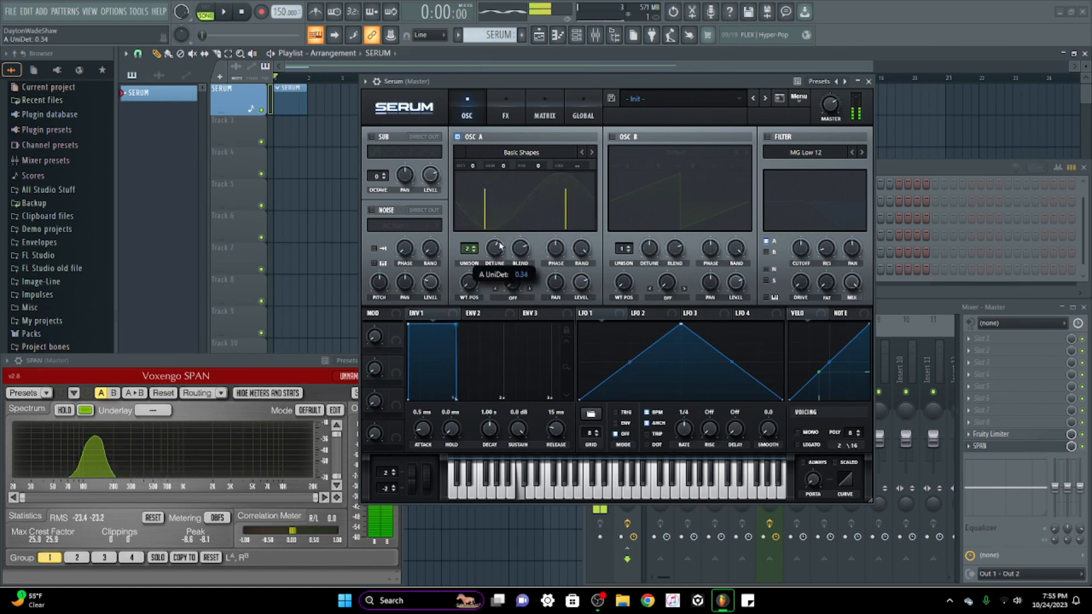
{"action": "left_click_drag", "start_coordinate": [500, 245], "coordinate": [544, 216]}
{"action": "left_click_drag", "start_coordinate": [496, 247], "coordinate": [485, 316]}
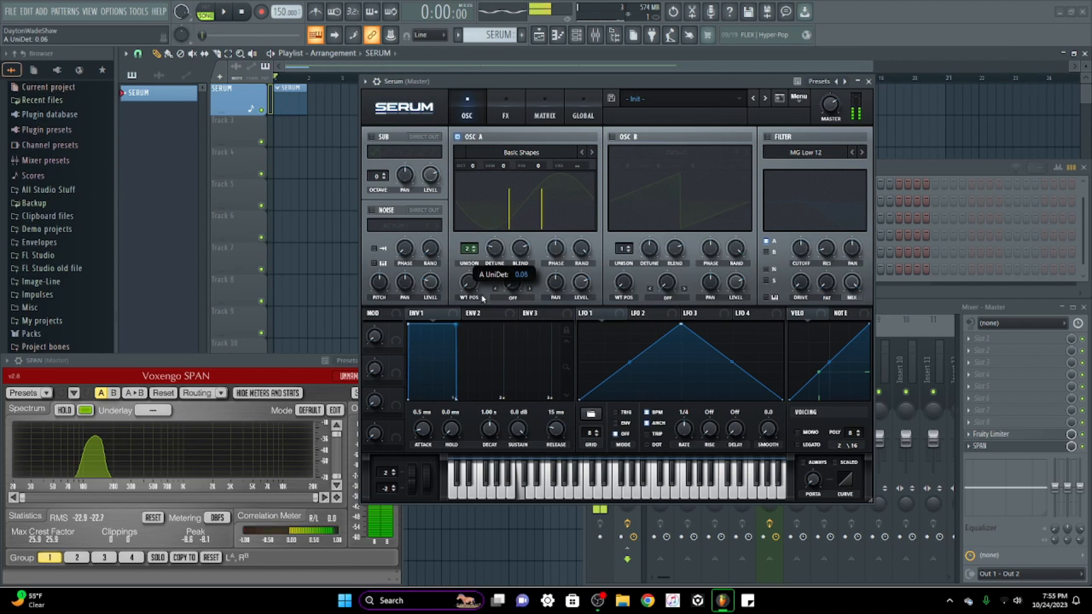
{"action": "mouse_move", "coordinate": [518, 250]}
{"action": "left_mouse_down"}
{"action": "mouse_move", "coordinate": [515, 260]}
{"action": "mouse_move", "coordinate": [476, 254]}
{"action": "mouse_move", "coordinate": [525, 255]}
{"action": "left_mouse_up"}
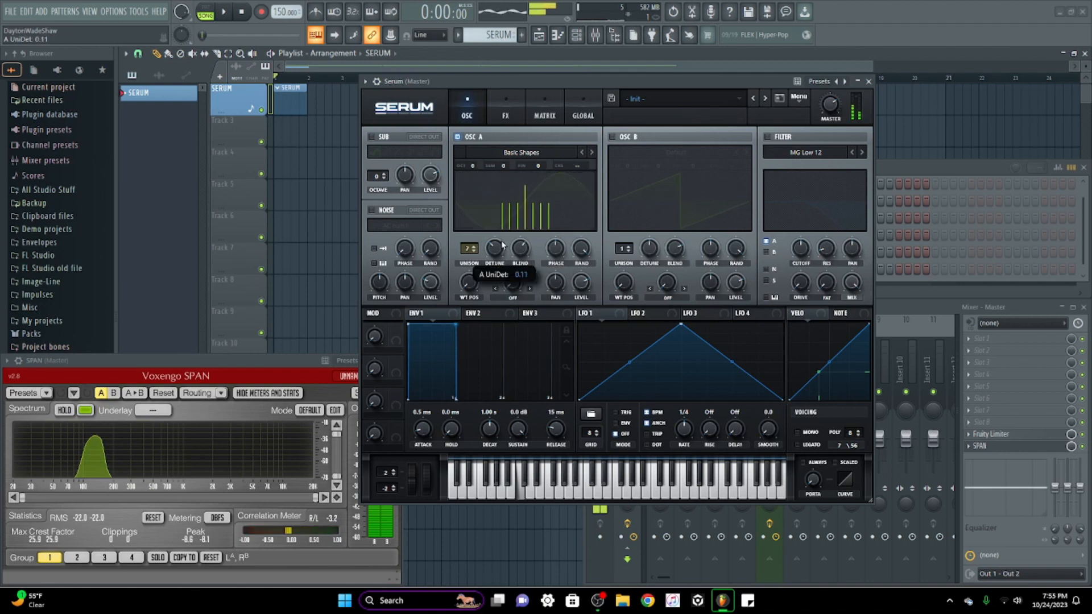
{"action": "left_click_drag", "start_coordinate": [495, 249], "coordinate": [521, 281]}
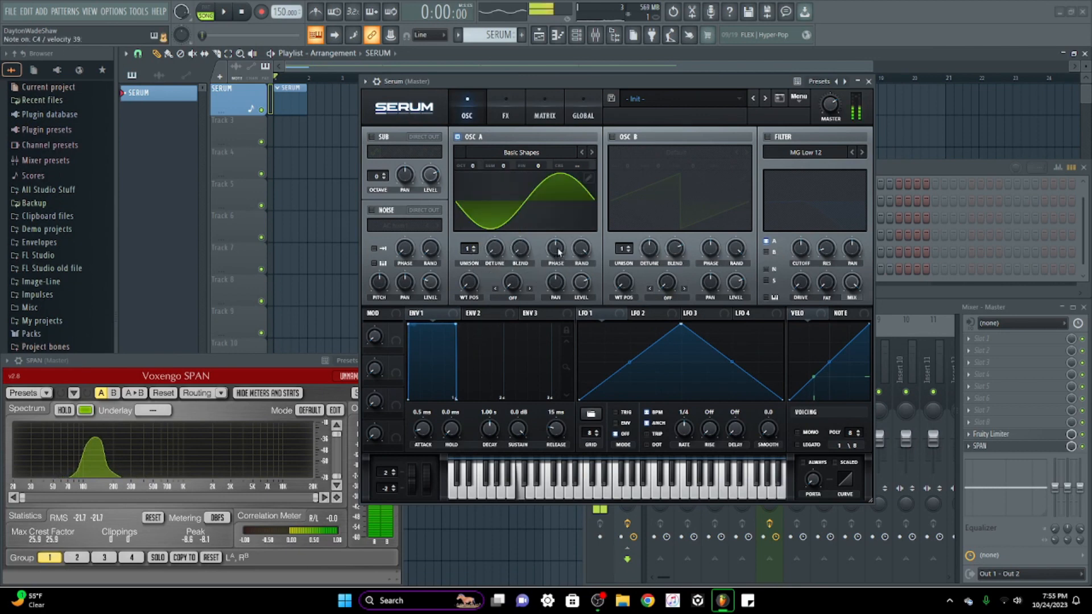
Step: Vary oscillator A's starting phase and its random phase amount
{"action": "left_click_drag", "start_coordinate": [557, 251], "coordinate": [558, 255]}
{"action": "left_click", "coordinate": [527, 212]}
{"action": "left_click", "coordinate": [539, 217]}
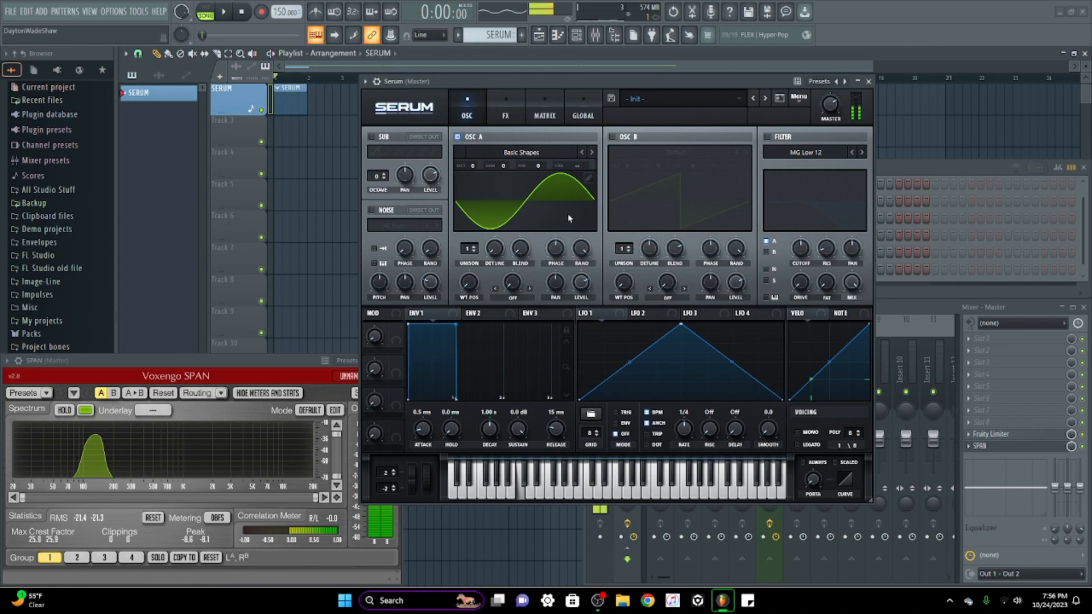
{"action": "left_click_drag", "start_coordinate": [557, 249], "coordinate": [553, 290]}
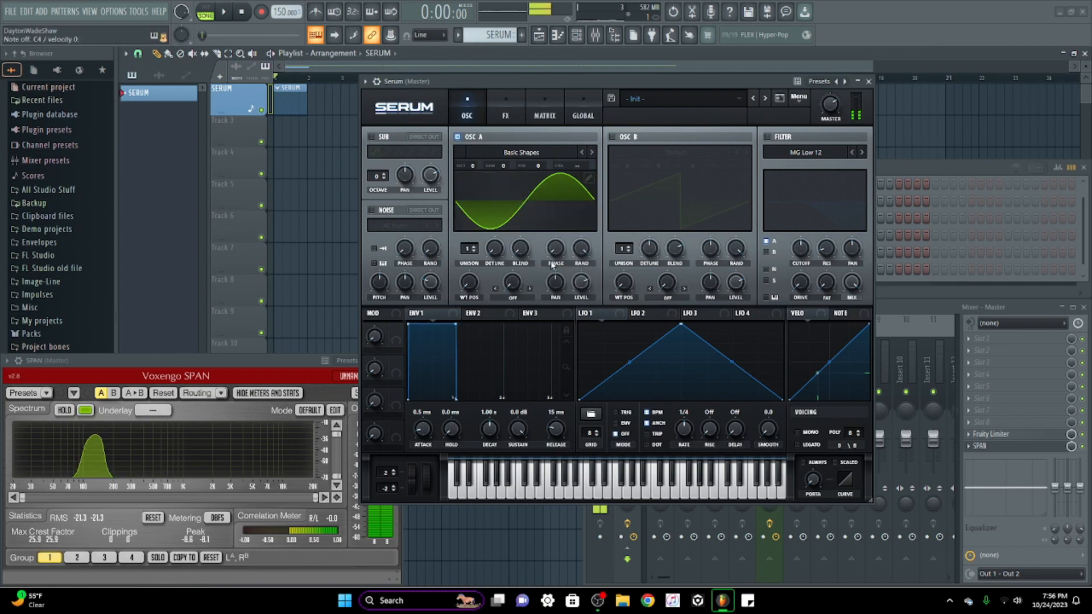
{"action": "left_click_drag", "start_coordinate": [553, 253], "coordinate": [551, 295]}
{"action": "left_click_drag", "start_coordinate": [556, 248], "coordinate": [595, 298]}
{"action": "mouse_move", "coordinate": [588, 259]}
{"action": "left_mouse_down"}
{"action": "mouse_move", "coordinate": [611, 163]}
{"action": "mouse_move", "coordinate": [580, 258]}
{"action": "left_mouse_up"}
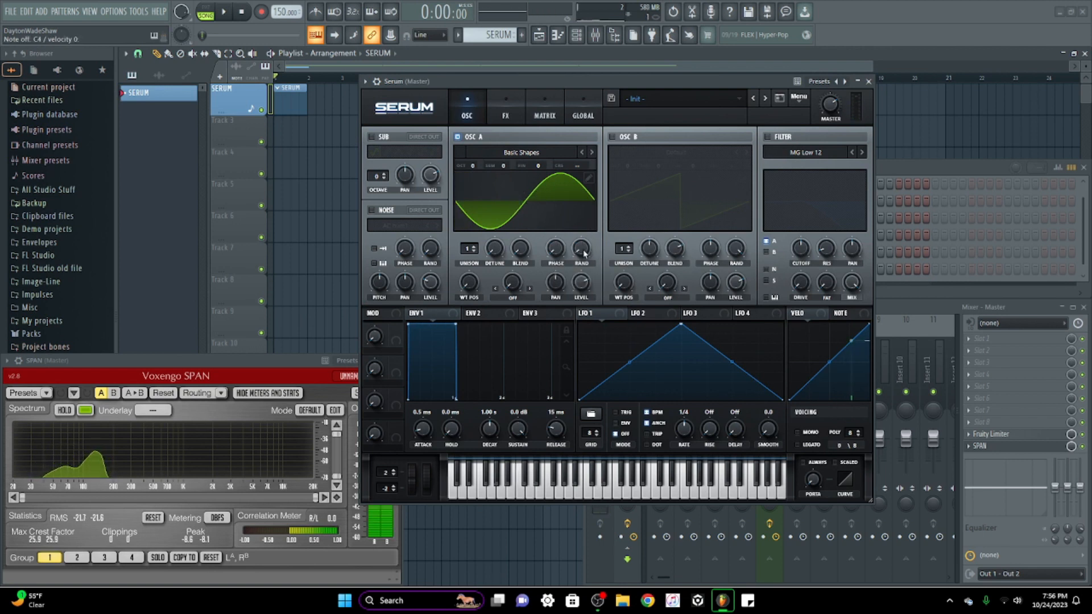
{"action": "mouse_move", "coordinate": [556, 248]}
{"action": "left_mouse_down"}
{"action": "mouse_move", "coordinate": [559, 196]}
{"action": "mouse_move", "coordinate": [557, 254]}
{"action": "left_mouse_up"}
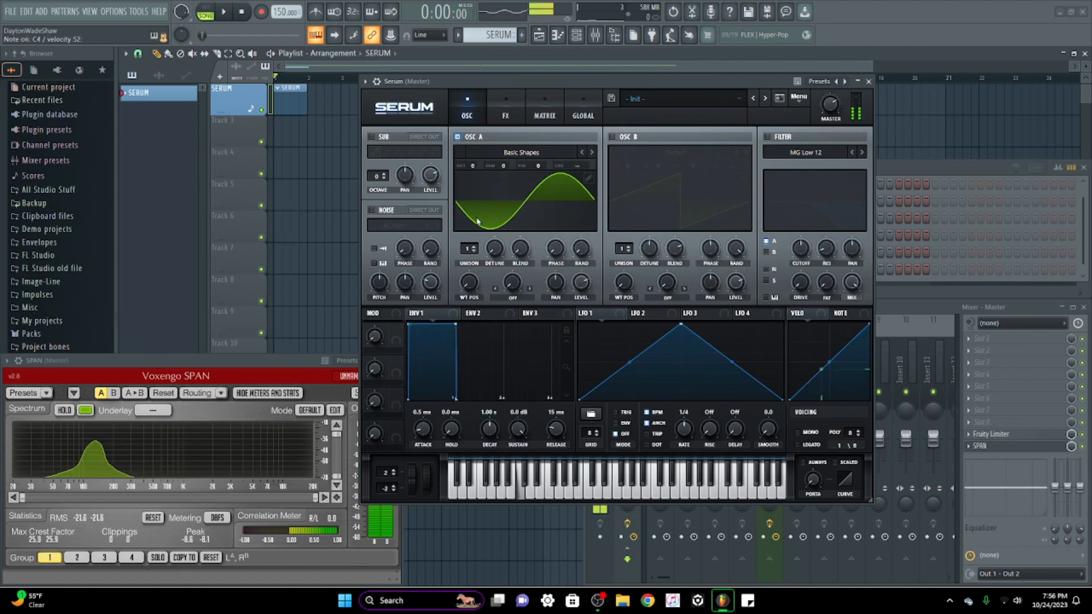
{"action": "left_click_drag", "start_coordinate": [580, 249], "coordinate": [576, 274]}
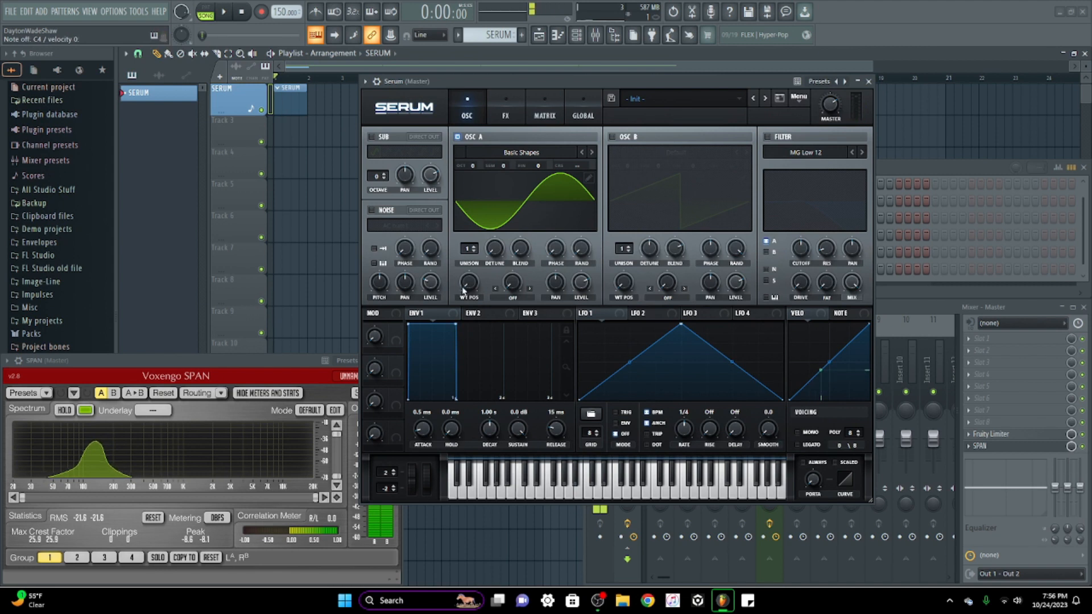
Step: Sweep oscillator A's wavetable position through the Basic Shapes frames up to 7, and reset it to 1
{"action": "mouse_move", "coordinate": [464, 291]}
{"action": "left_mouse_down"}
{"action": "mouse_move", "coordinate": [476, 273]}
{"action": "mouse_move", "coordinate": [461, 294]}
{"action": "left_mouse_up"}
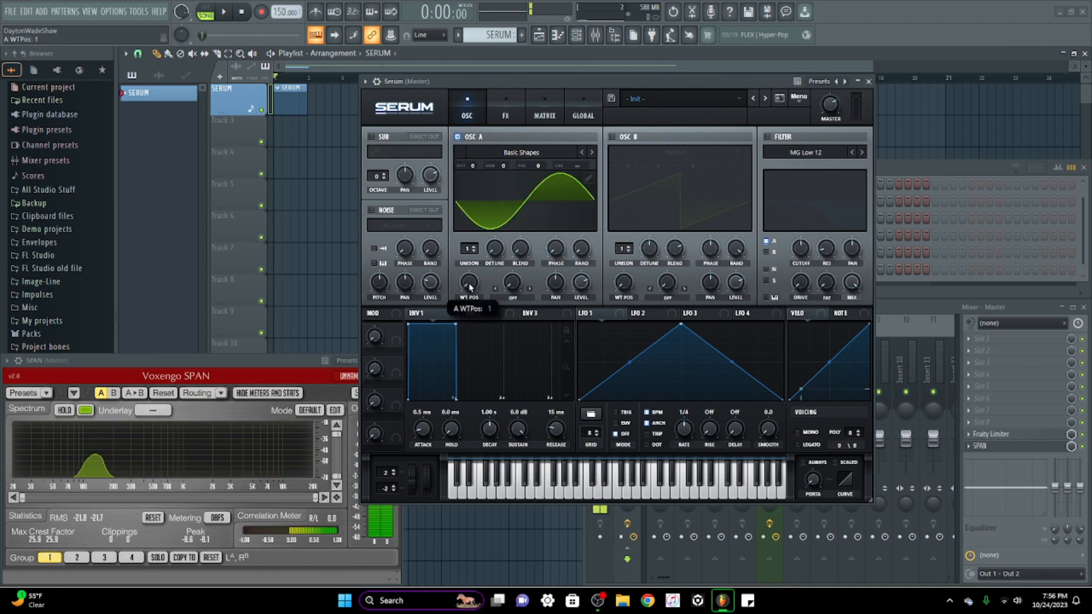
{"action": "left_click_drag", "start_coordinate": [468, 284], "coordinate": [488, 229]}
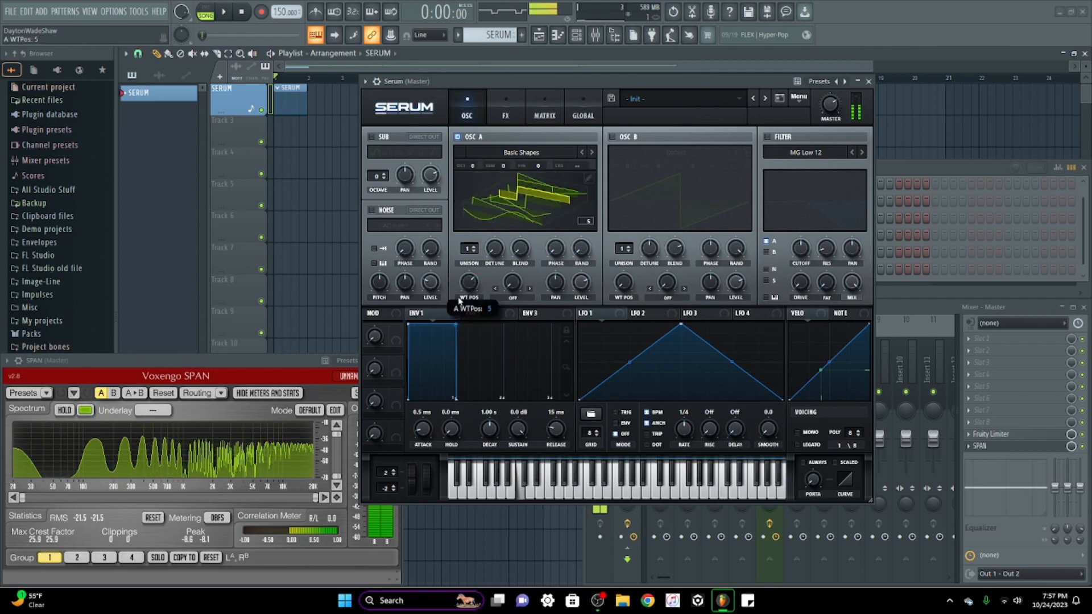
{"action": "left_click_drag", "start_coordinate": [457, 312], "coordinate": [441, 357]}
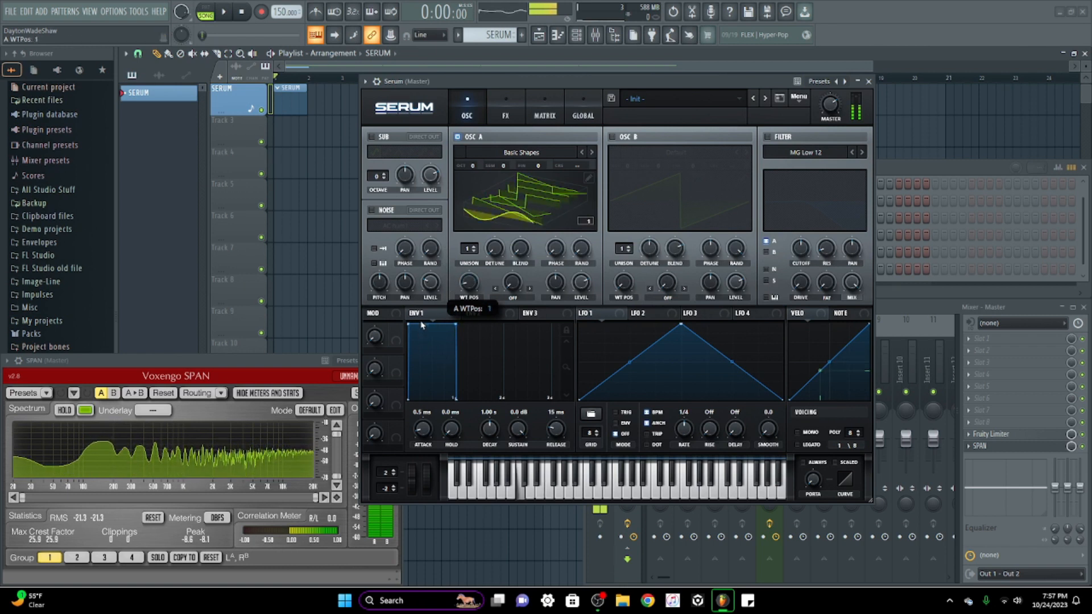
{"action": "left_click_drag", "start_coordinate": [421, 294], "coordinate": [411, 259]}
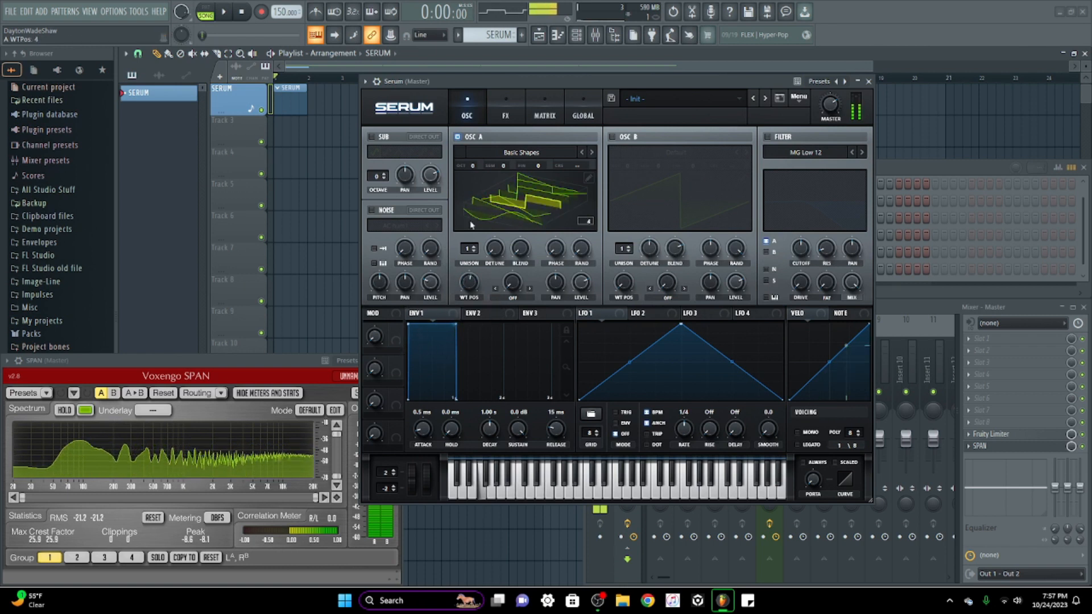
{"action": "left_click", "coordinate": [471, 224]}
{"action": "left_click_drag", "start_coordinate": [467, 293], "coordinate": [451, 233]}
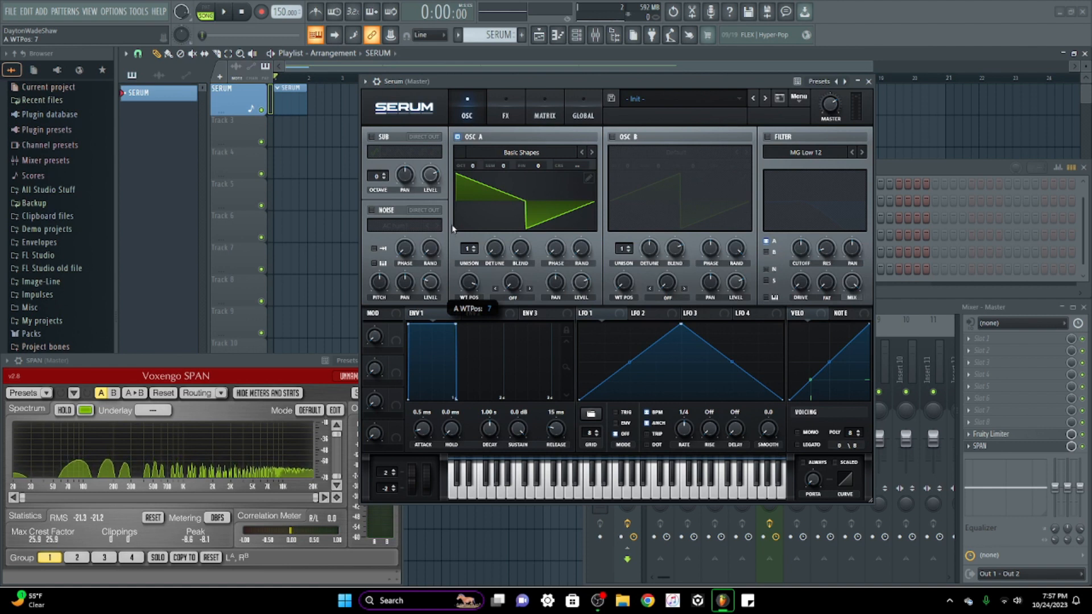
{"action": "double_click", "coordinate": [469, 284]}
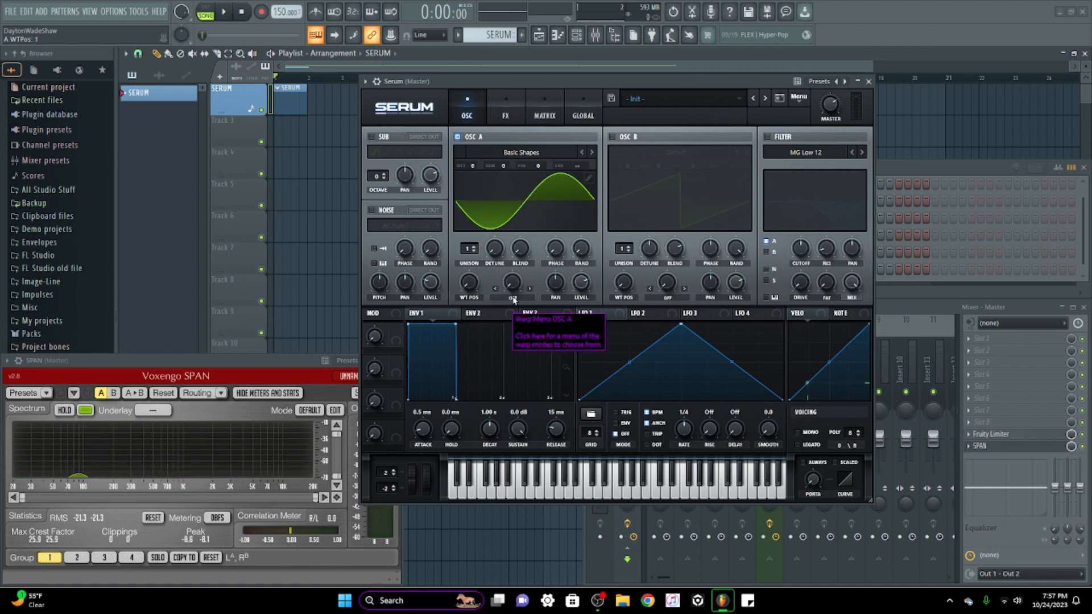
Step: Set oscillator A's warp mode to Sync (No Window), sweep the warp amount, and try the windowed sync mode
{"action": "left_click", "coordinate": [513, 298]}
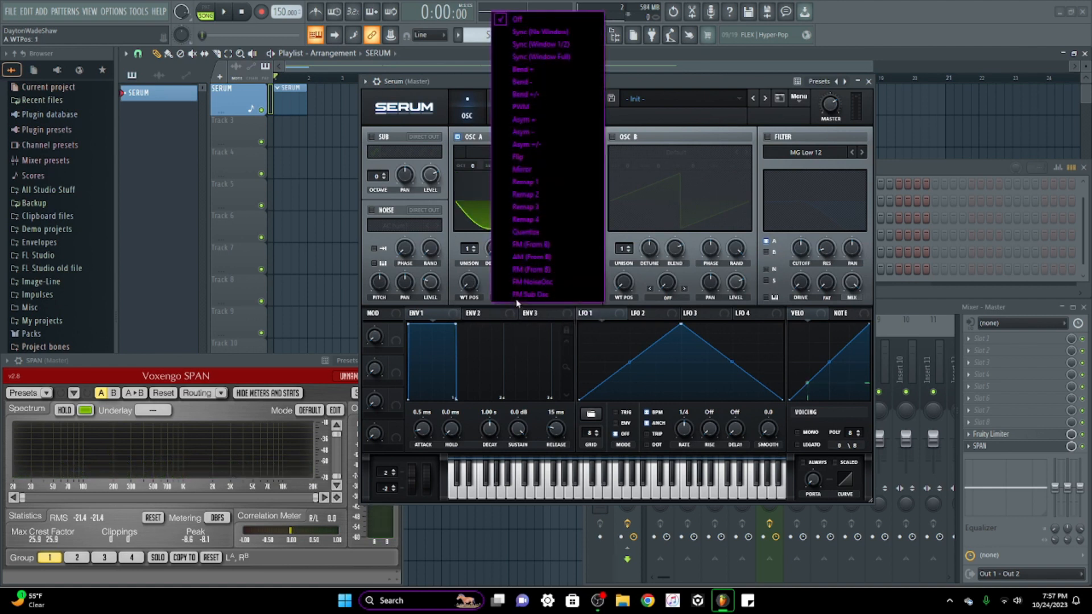
{"action": "left_click", "coordinate": [584, 34]}
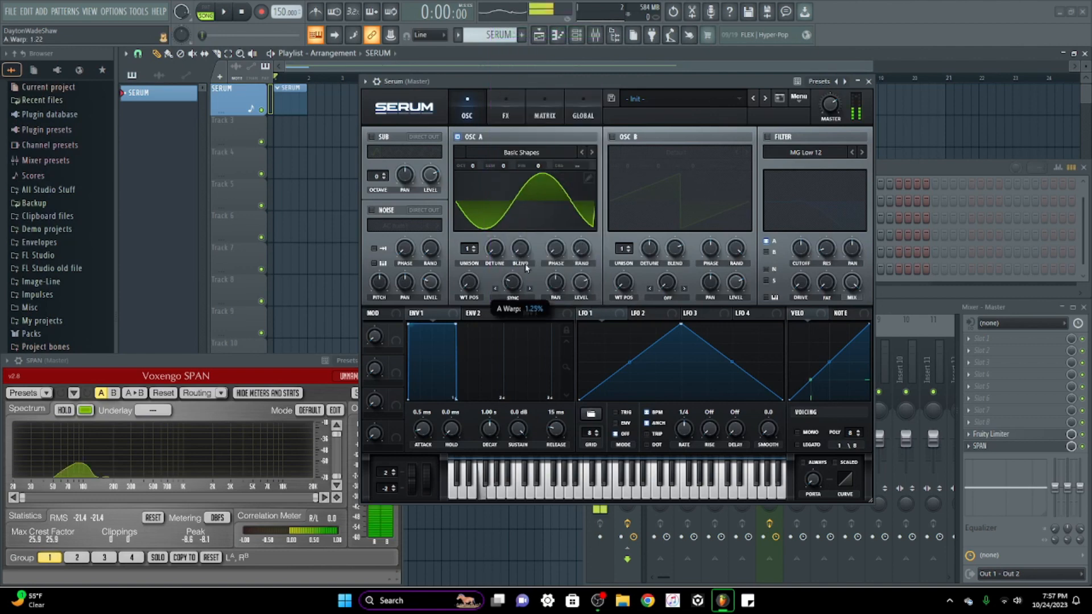
{"action": "left_click_drag", "start_coordinate": [526, 268], "coordinate": [536, 226]}
{"action": "left_click", "coordinate": [528, 289]}
{"action": "left_click_drag", "start_coordinate": [544, 212], "coordinate": [529, 288]}
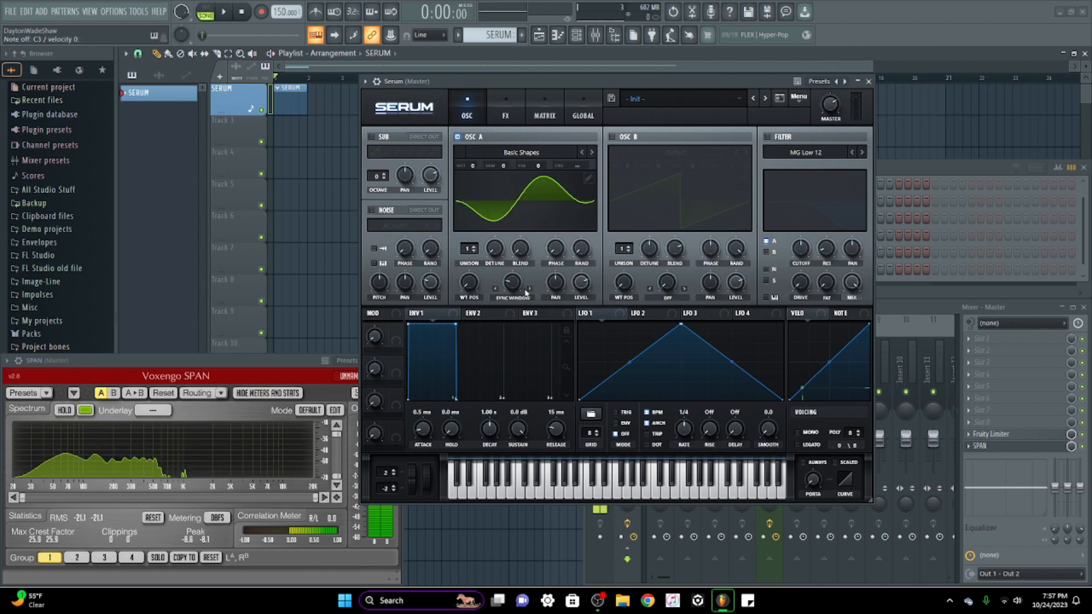
Step: Step oscillator A's warp mode through the Bend variants to PWM, trying out the warp amount
{"action": "left_click", "coordinate": [529, 291]}
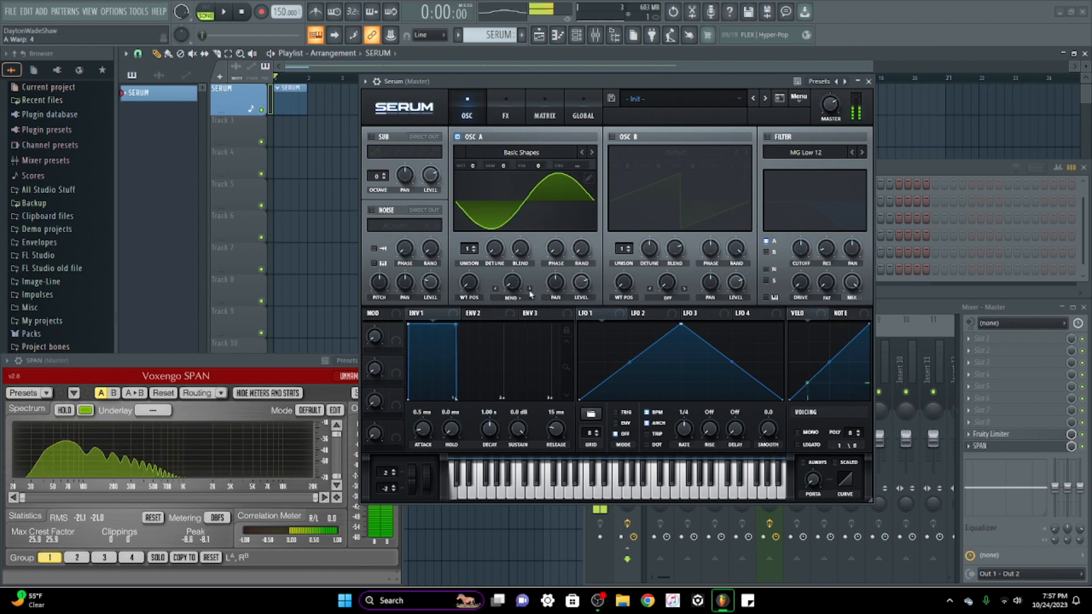
{"action": "left_click", "coordinate": [529, 291]}
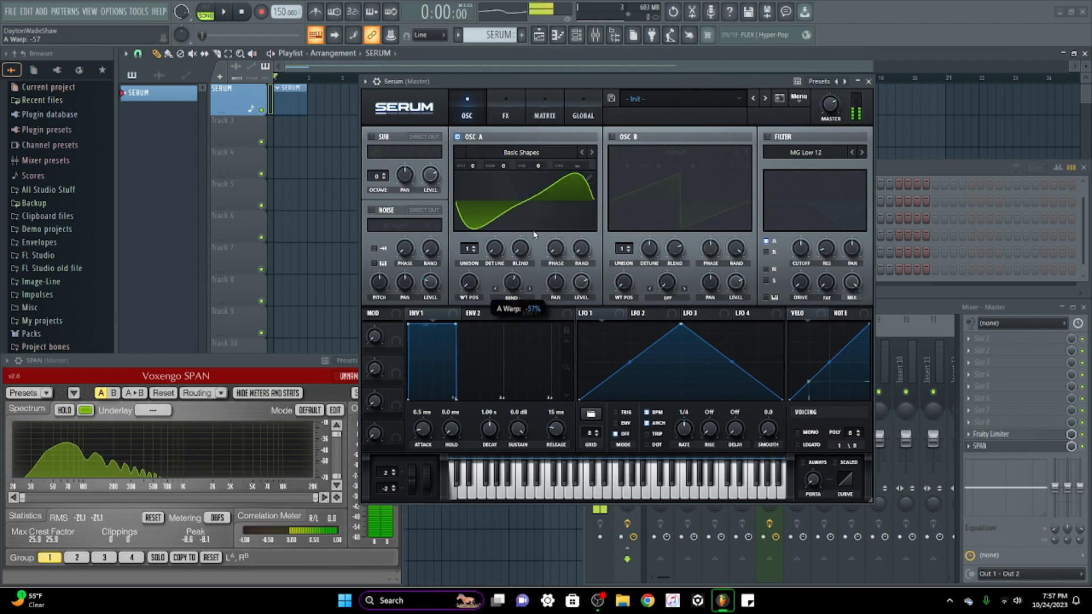
{"action": "left_click", "coordinate": [529, 290]}
{"action": "left_click", "coordinate": [532, 288]}
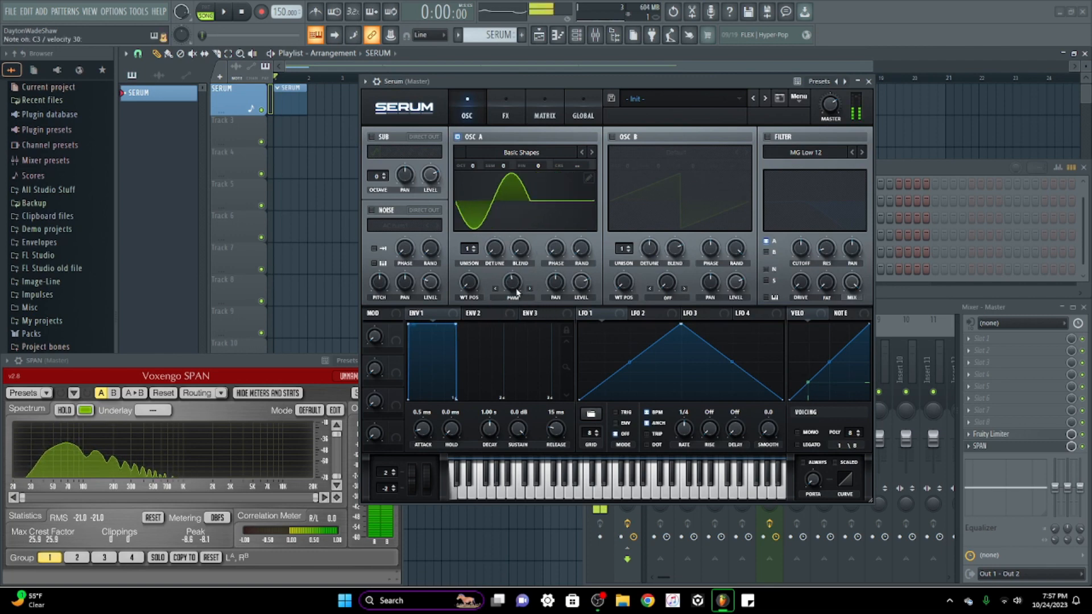
Step: Set oscillator A's warp mode to Mirror and raise the warp amount above 50%
{"action": "left_click", "coordinate": [515, 293]}
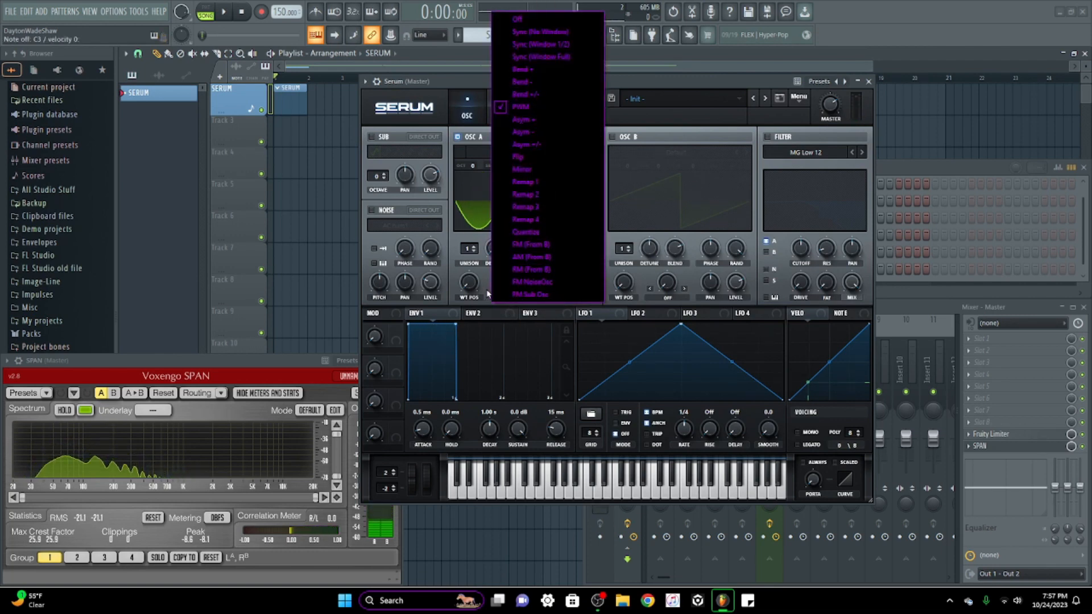
{"action": "left_click", "coordinate": [522, 169]}
{"action": "left_click_drag", "start_coordinate": [512, 282], "coordinate": [519, 264]}
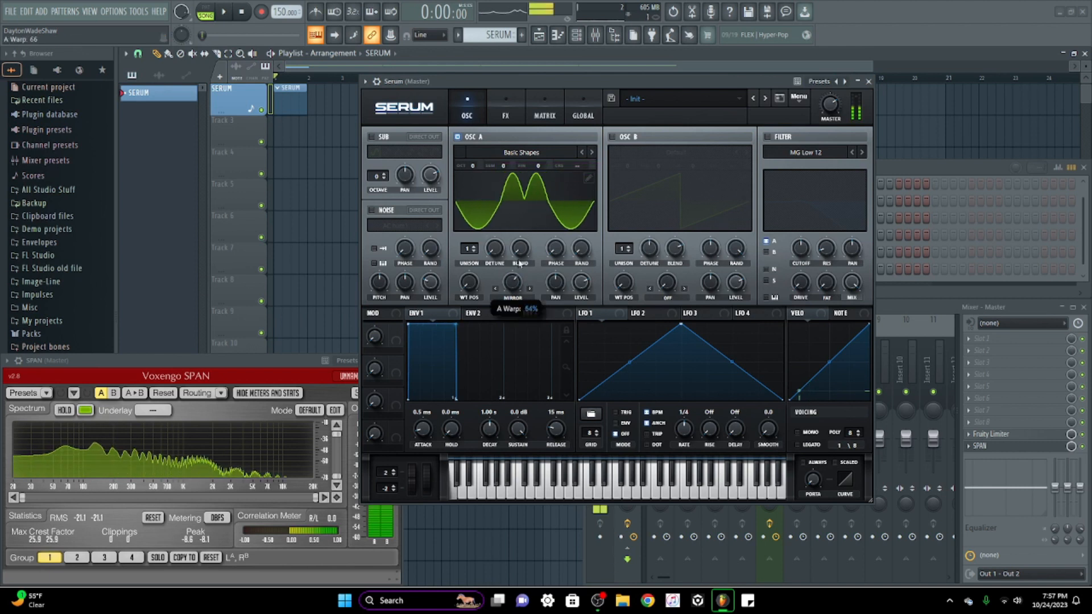
Step: Try oscillator A's RM (From B) and FM (Sub) warp modes, and switch its warp mode to Off
{"action": "left_click", "coordinate": [513, 297]}
{"action": "left_click", "coordinate": [515, 287]}
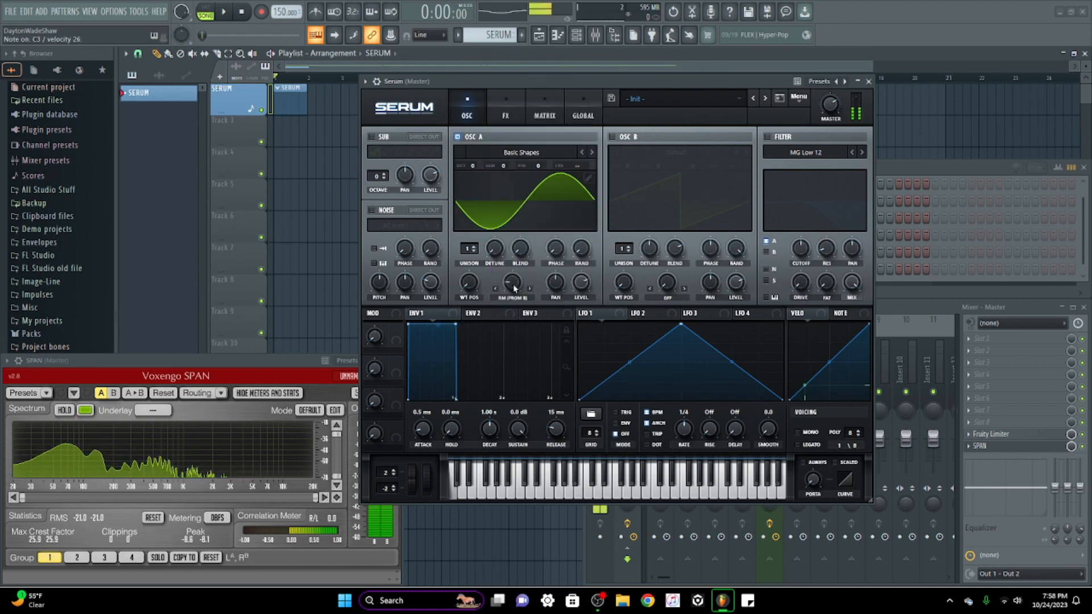
{"action": "left_click", "coordinate": [513, 296]}
{"action": "left_click", "coordinate": [515, 304]}
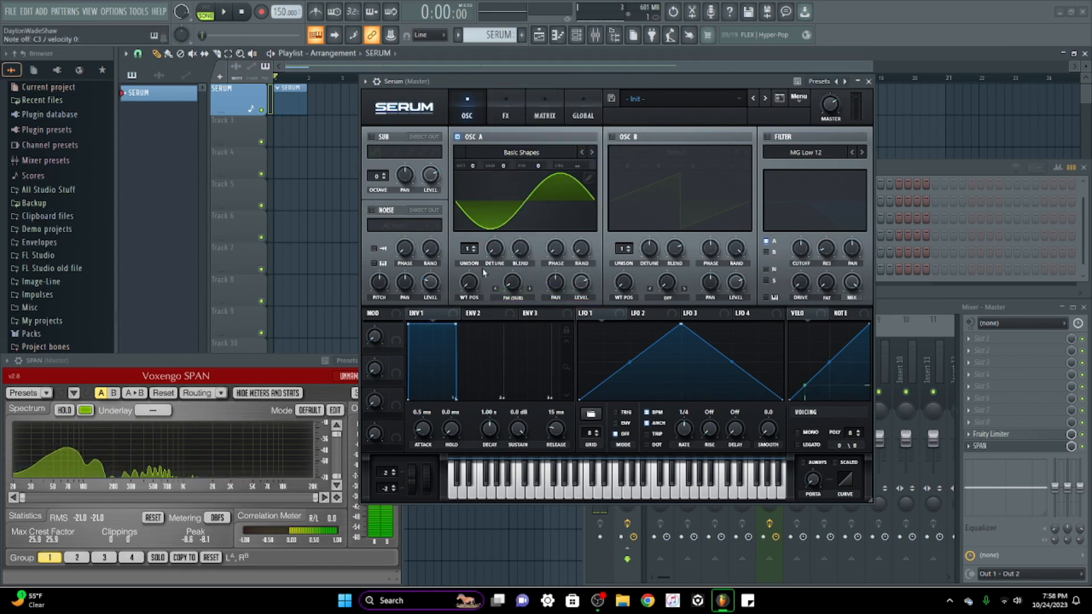
{"action": "left_click", "coordinate": [513, 297]}
{"action": "left_click", "coordinate": [519, 19]}
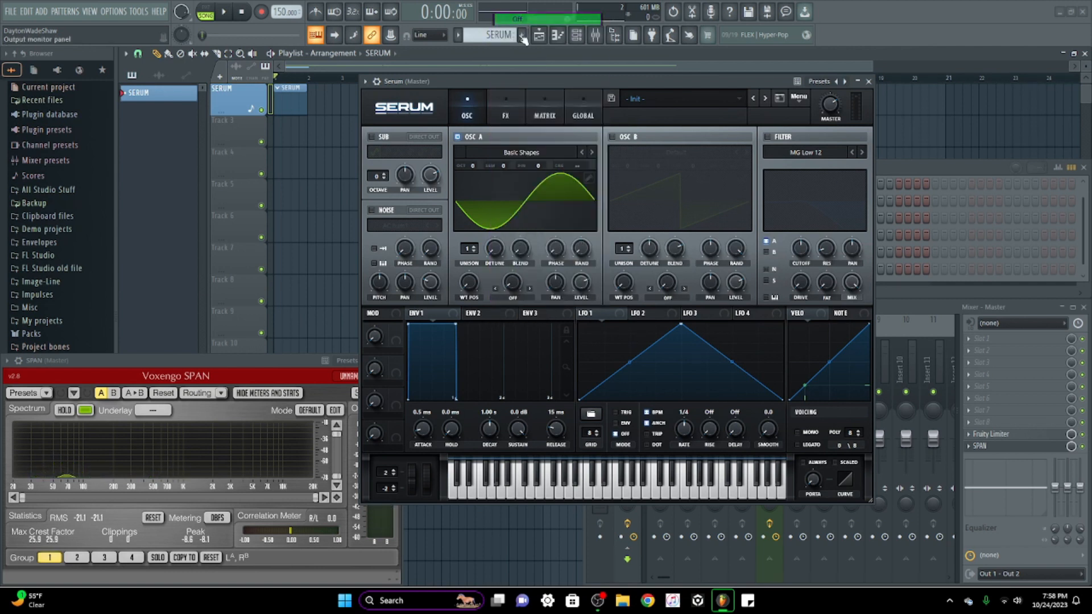
Step: Sweep oscillator A's pan and reset it to 0
{"action": "mouse_move", "coordinate": [555, 287]}
{"action": "left_mouse_down"}
{"action": "mouse_move", "coordinate": [549, 313]}
{"action": "mouse_move", "coordinate": [568, 298]}
{"action": "left_mouse_up"}
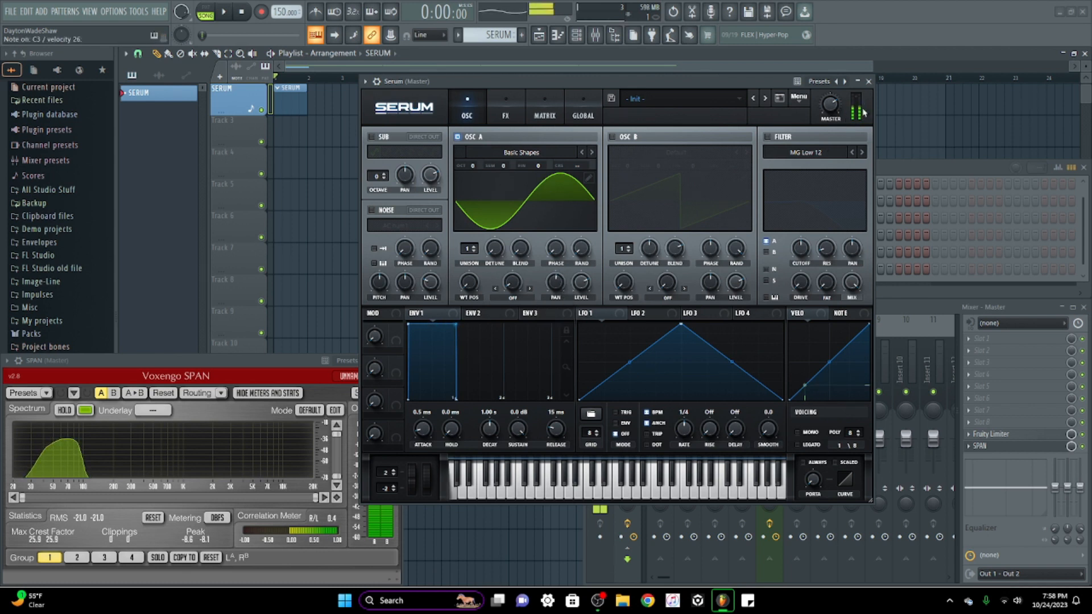
{"action": "right_click", "coordinate": [555, 283]}
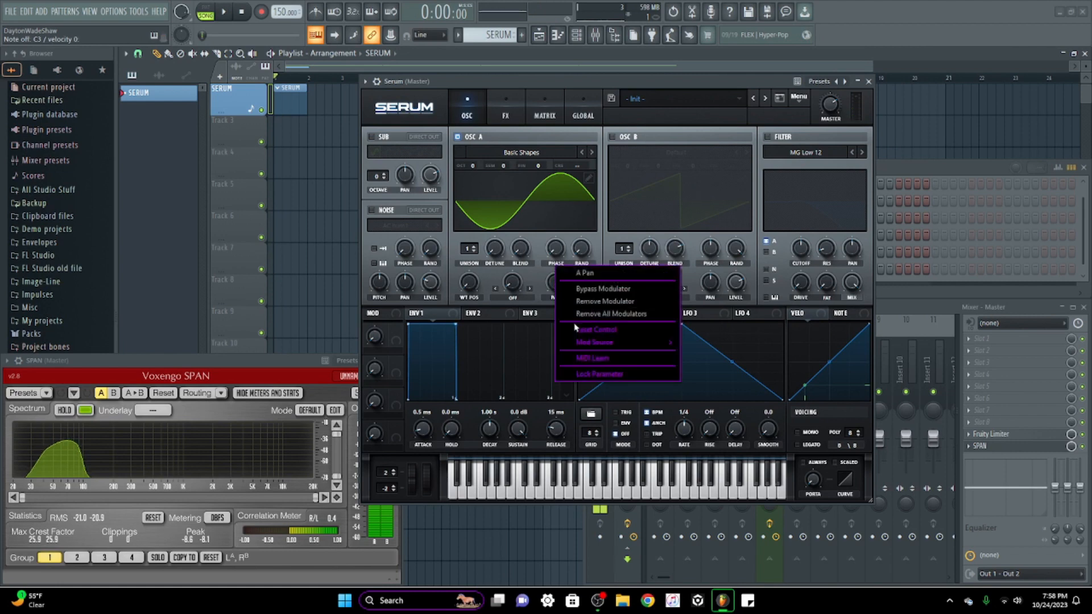
{"action": "left_click", "coordinate": [575, 329]}
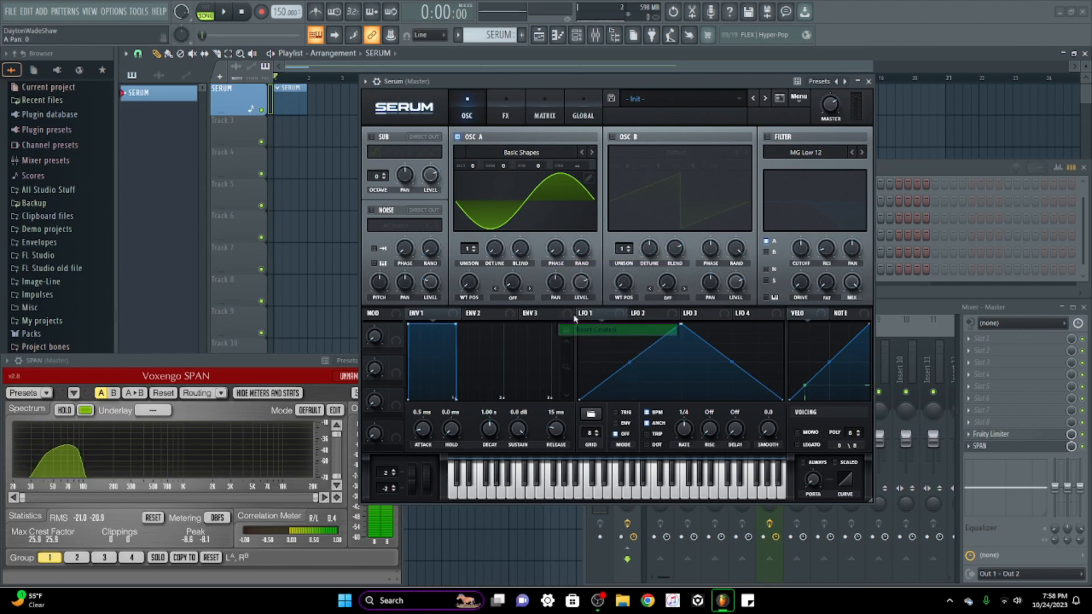
{"action": "right_click", "coordinate": [556, 283]}
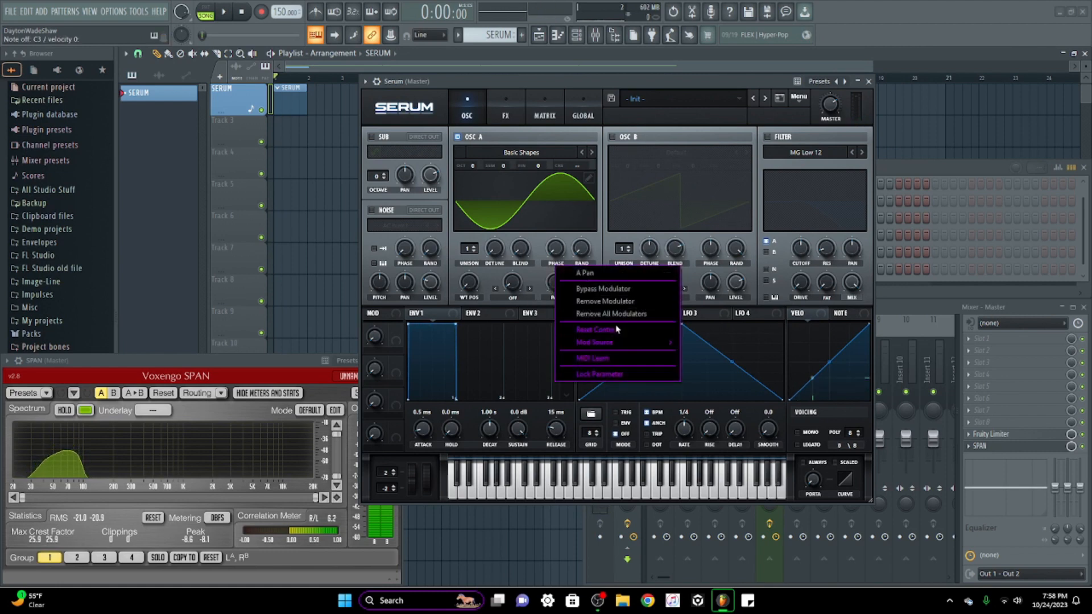
{"action": "left_click", "coordinate": [617, 330]}
Step: Vary oscillator A's level several times, resetting it to 75% after each change
{"action": "left_click_drag", "start_coordinate": [583, 284], "coordinate": [592, 336]}
{"action": "right_click", "coordinate": [583, 284]}
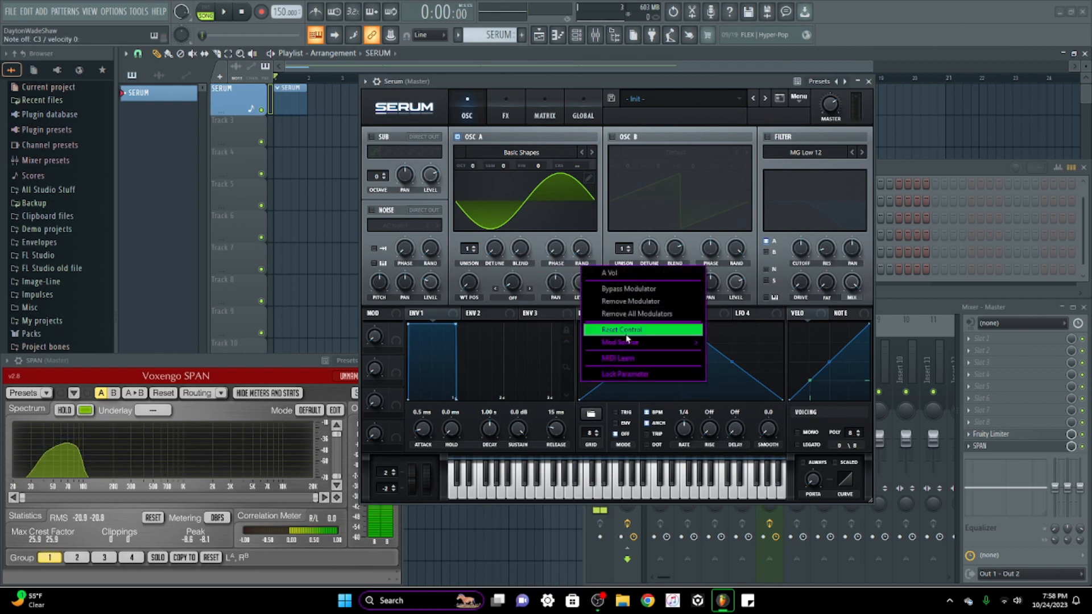
{"action": "left_click", "coordinate": [617, 329]}
{"action": "right_click", "coordinate": [586, 286]}
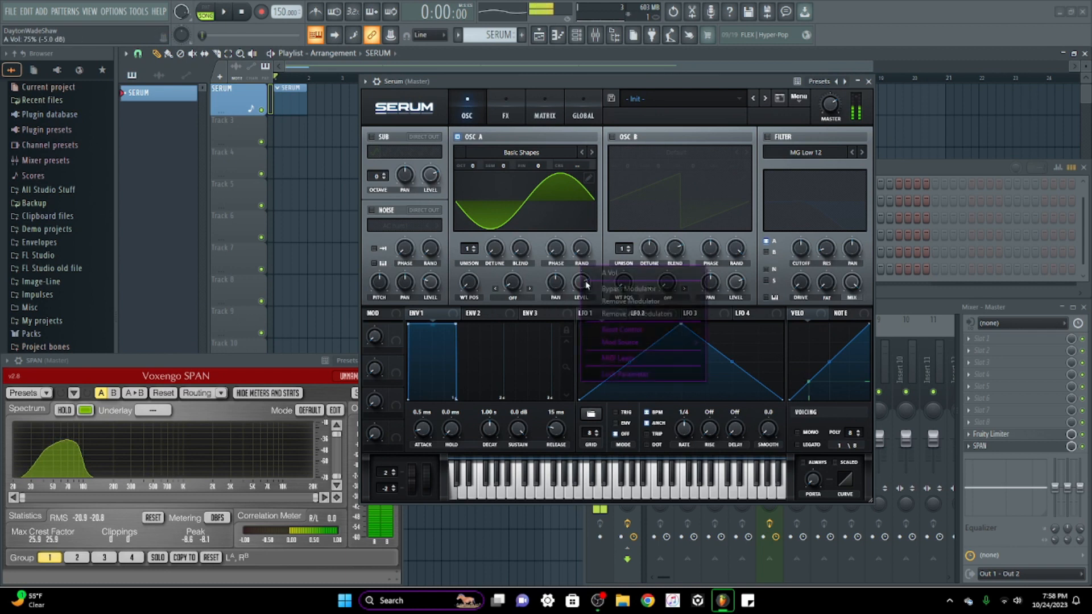
{"action": "left_click", "coordinate": [646, 335]}
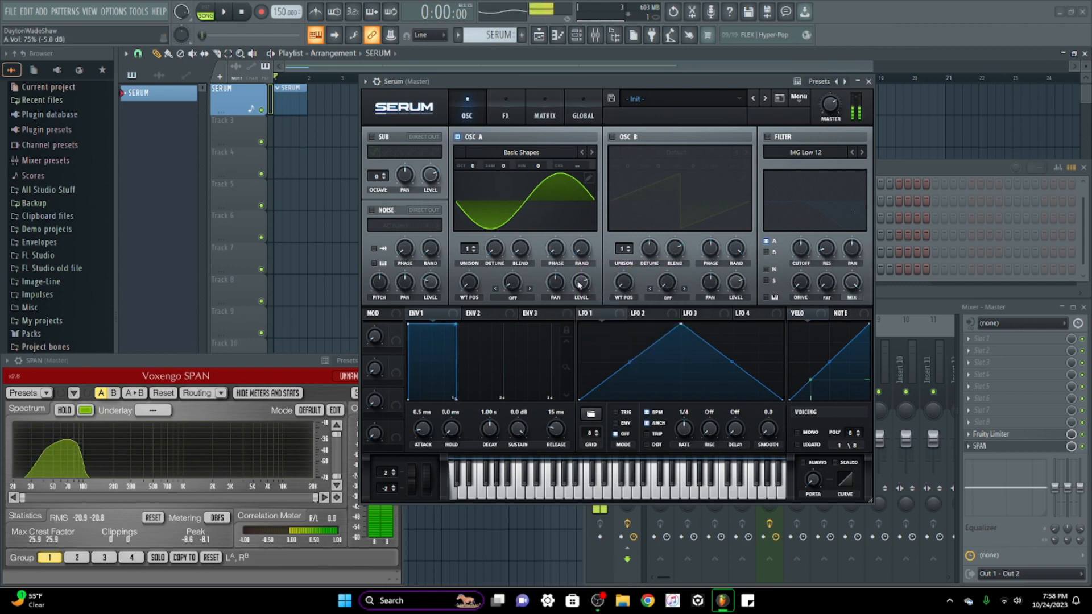
{"action": "right_click", "coordinate": [585, 301]}
{"action": "left_click", "coordinate": [621, 329]}
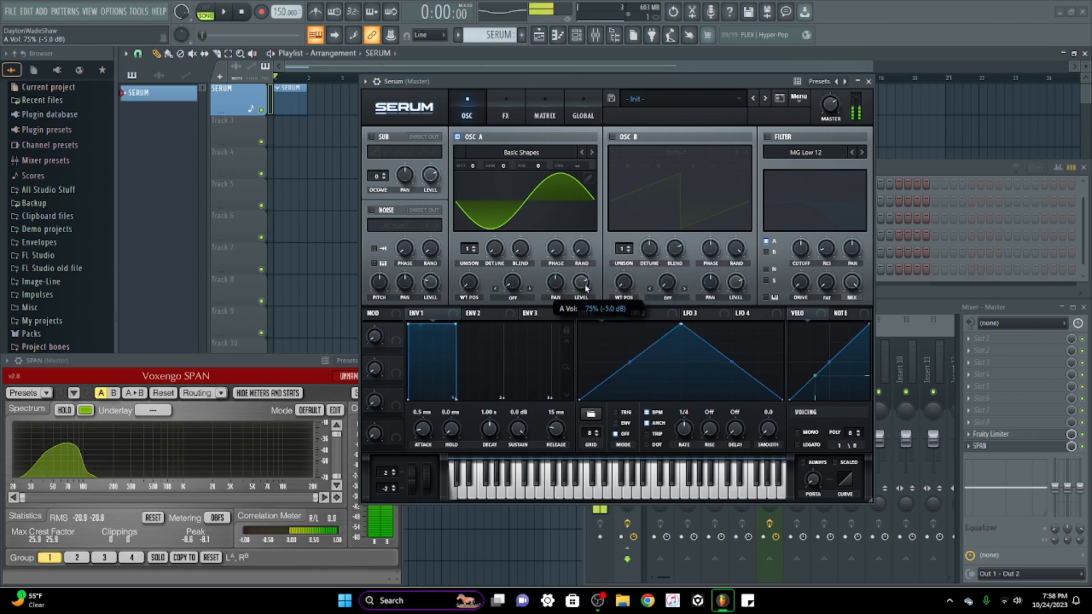
{"action": "right_click", "coordinate": [586, 291]}
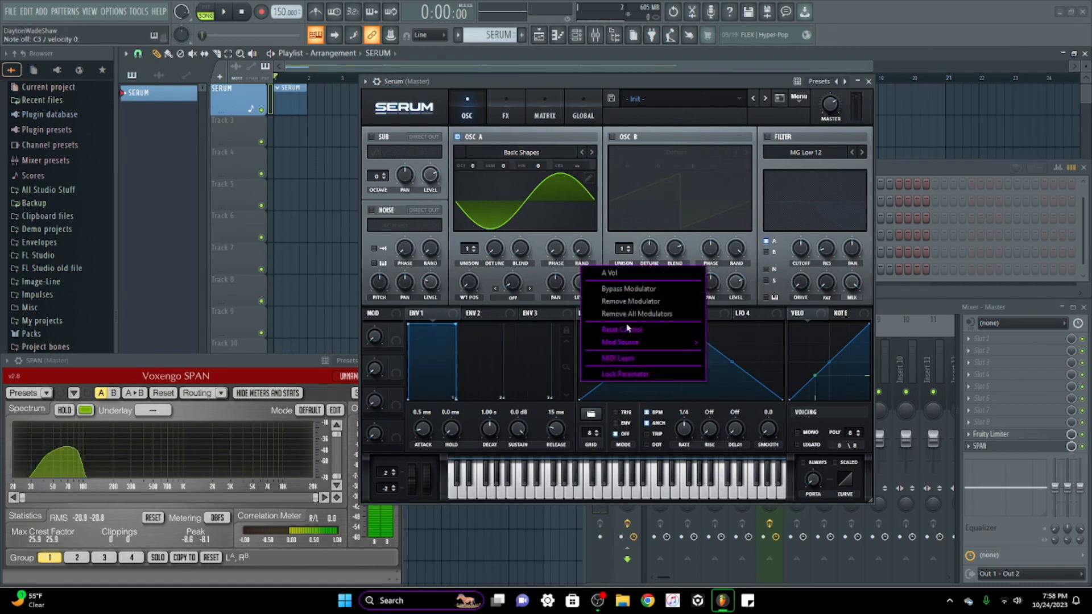
{"action": "left_click", "coordinate": [628, 332]}
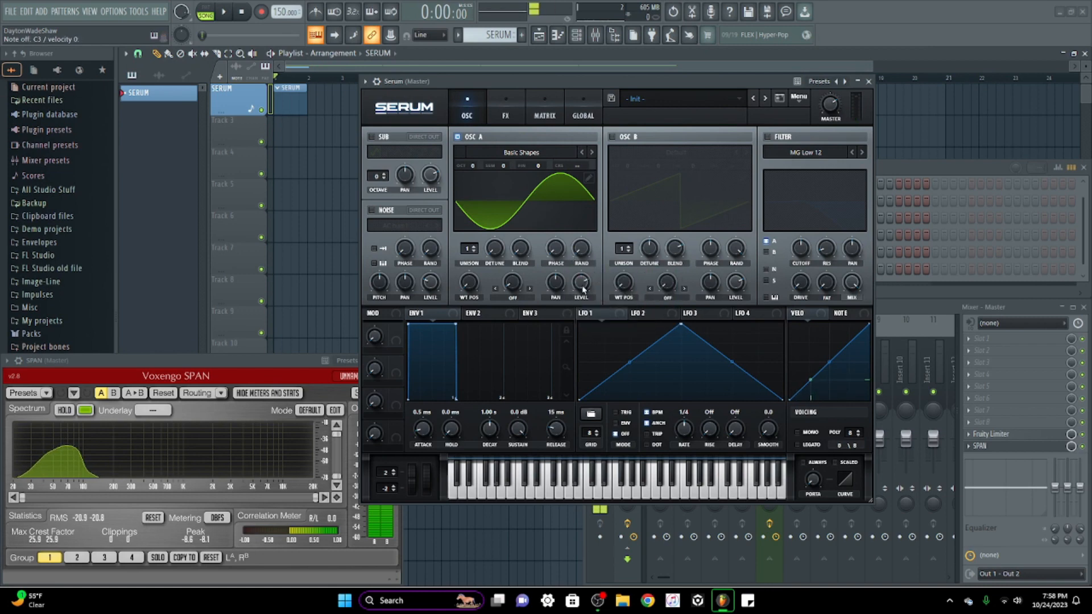
{"action": "left_click_drag", "start_coordinate": [584, 290], "coordinate": [591, 282]}
{"action": "right_click", "coordinate": [587, 283]}
{"action": "left_click", "coordinate": [621, 330]}
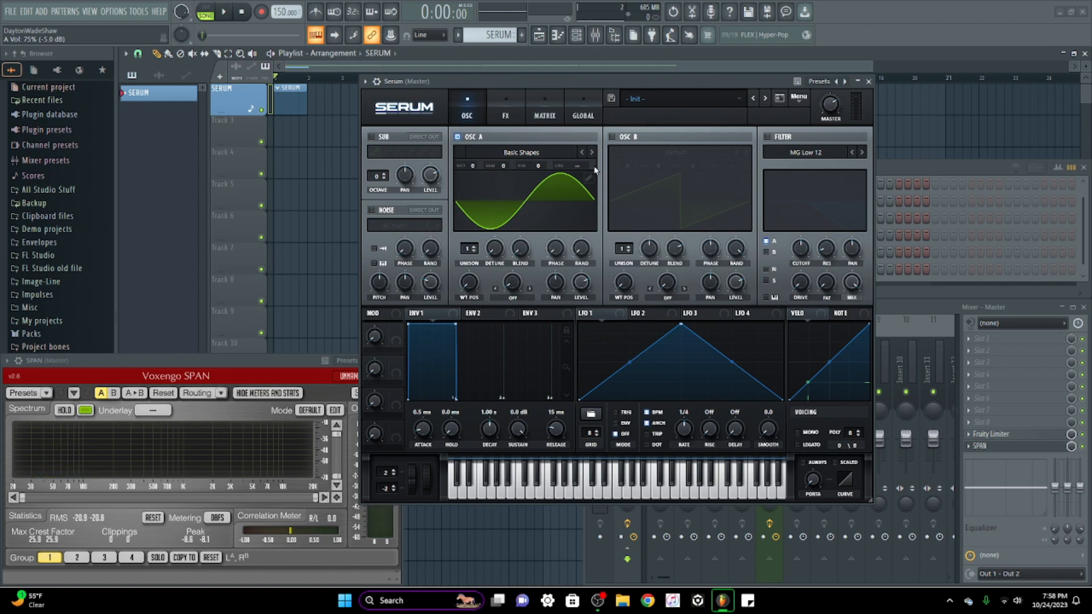
Step: Enable oscillator B, try different levels on it, and reset the levels of both oscillators to 75%
{"action": "left_click", "coordinate": [612, 137]}
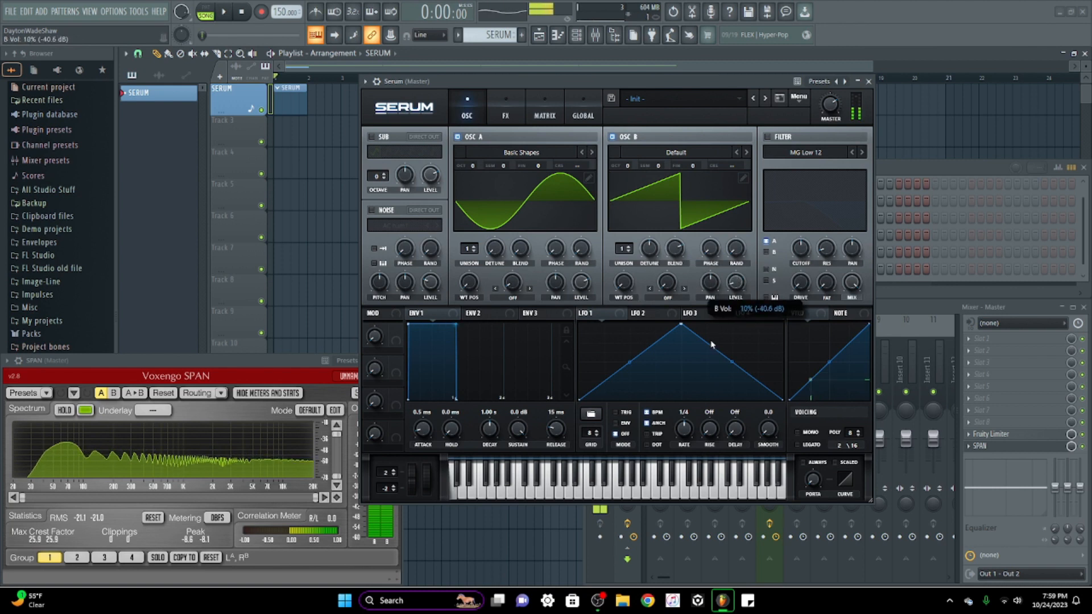
{"action": "right_click", "coordinate": [736, 280]}
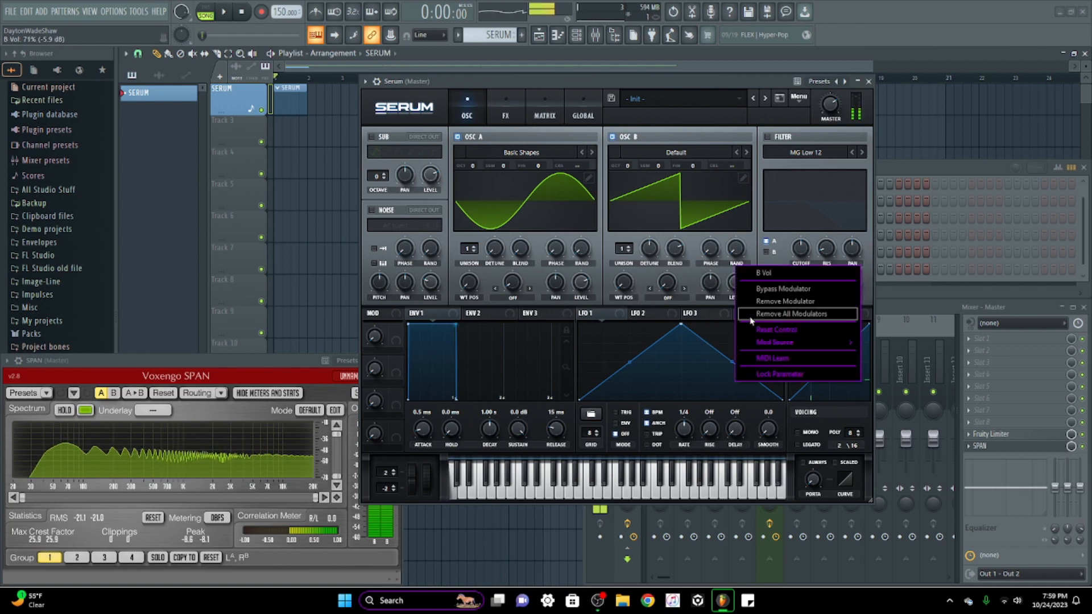
{"action": "left_click", "coordinate": [776, 329]}
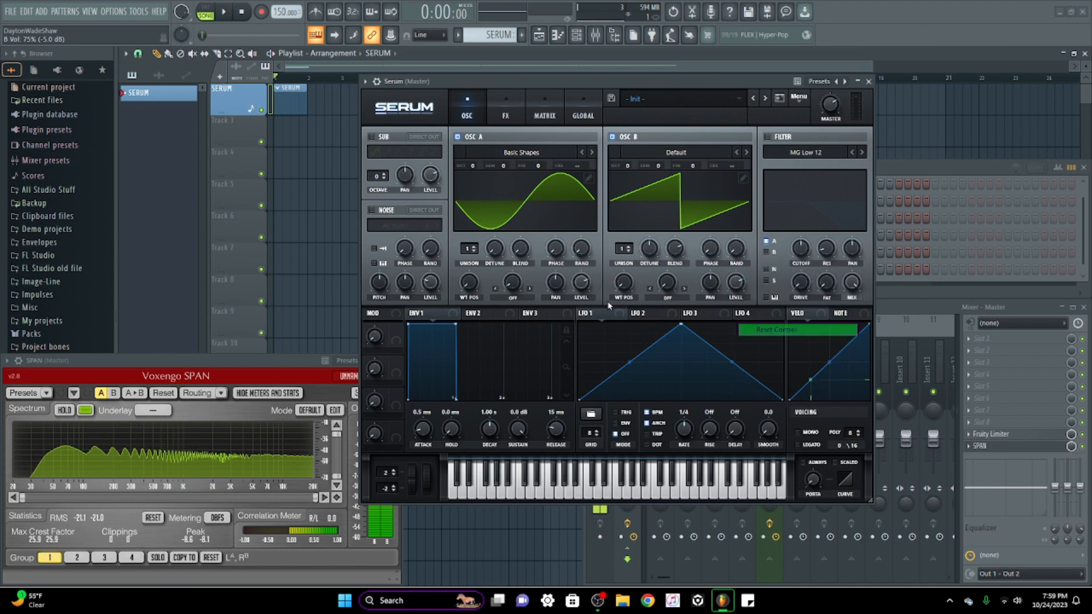
{"action": "right_click", "coordinate": [583, 279]}
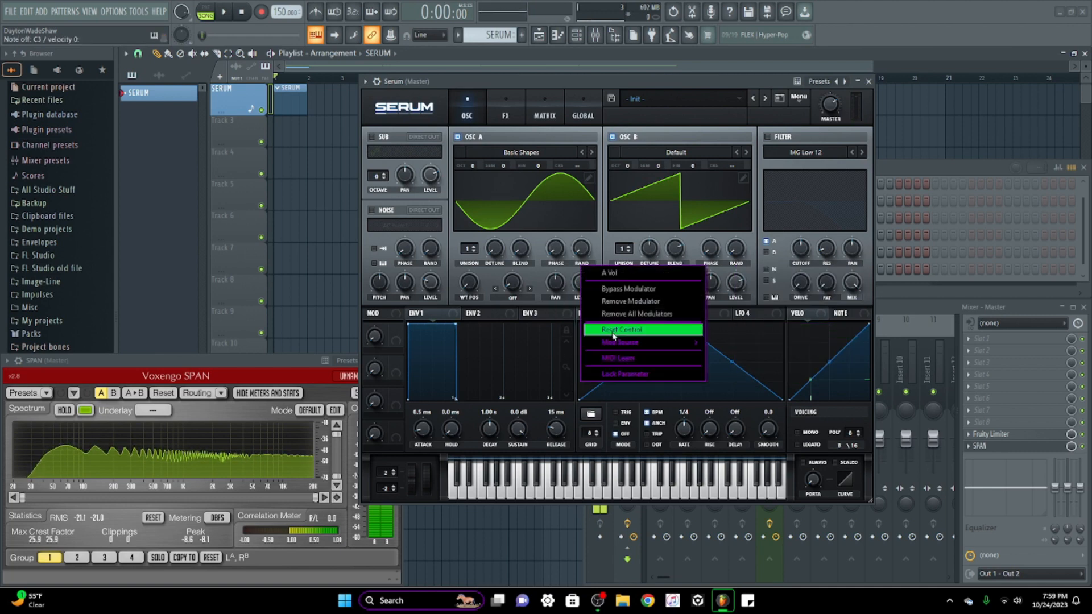
{"action": "left_click", "coordinate": [613, 334]}
Step: Raise oscillator B's unison to 5 voices, vary the detune, and return the unison to 1
{"action": "left_click", "coordinate": [629, 247]}
{"action": "left_click", "coordinate": [629, 247]}
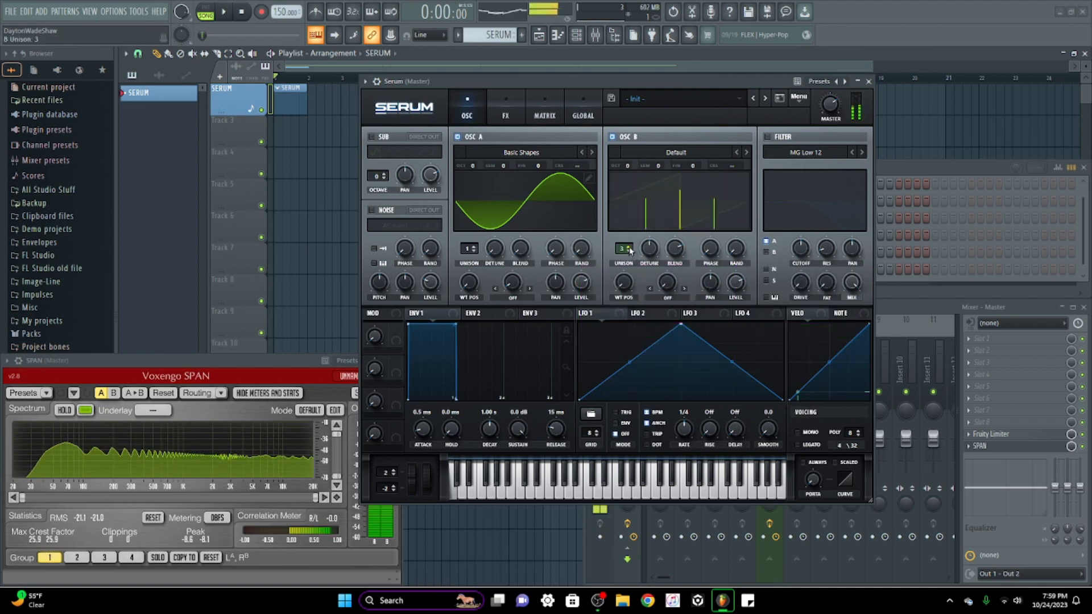
{"action": "left_click", "coordinate": [629, 248]}
{"action": "left_click", "coordinate": [629, 249]}
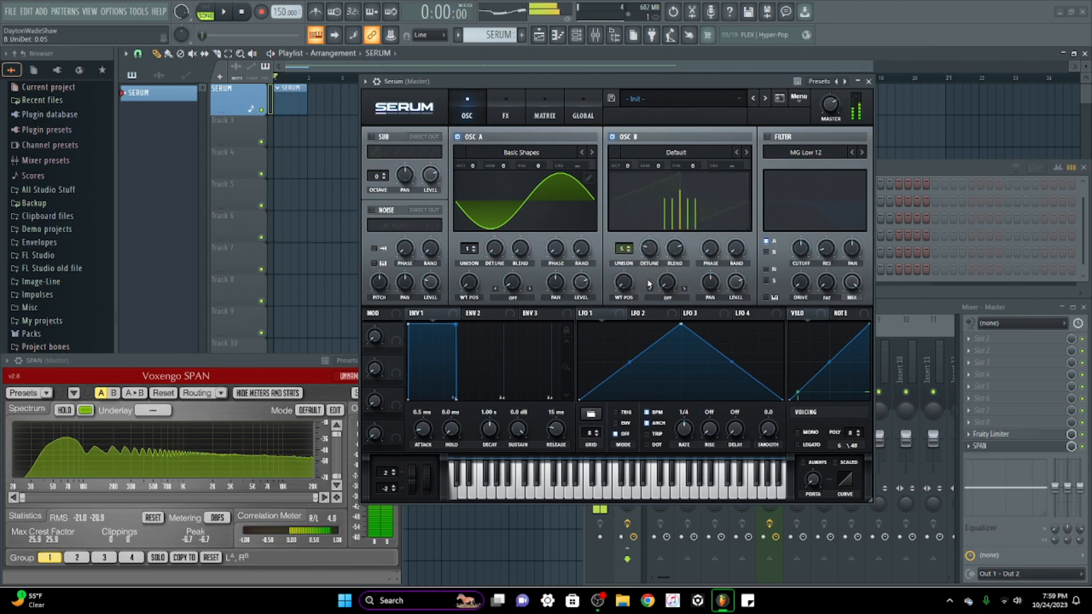
{"action": "mouse_move", "coordinate": [677, 257]}
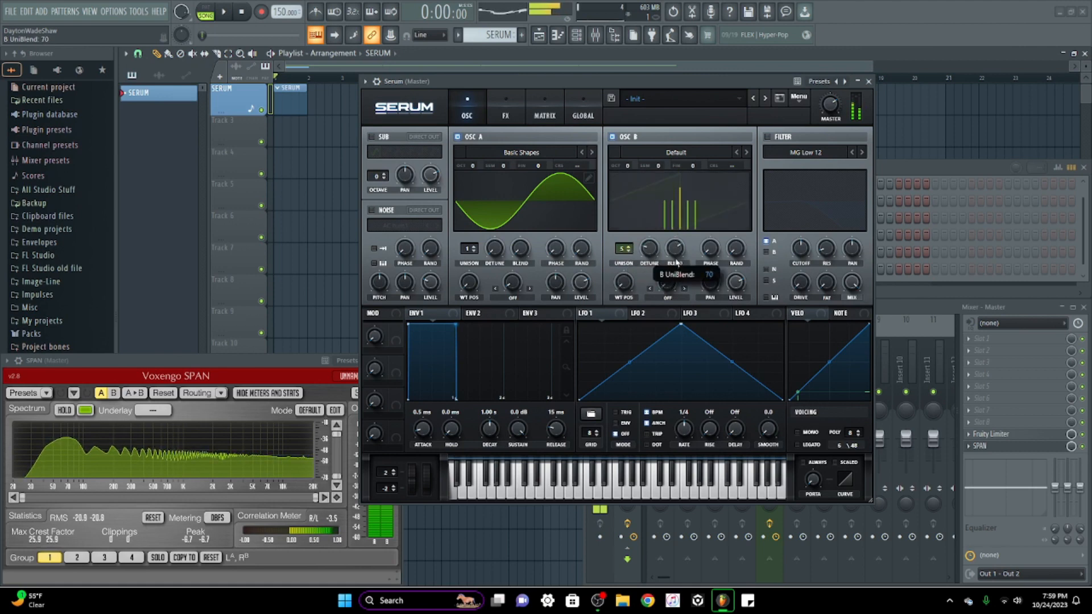
{"action": "left_click_drag", "start_coordinate": [652, 250], "coordinate": [650, 274]}
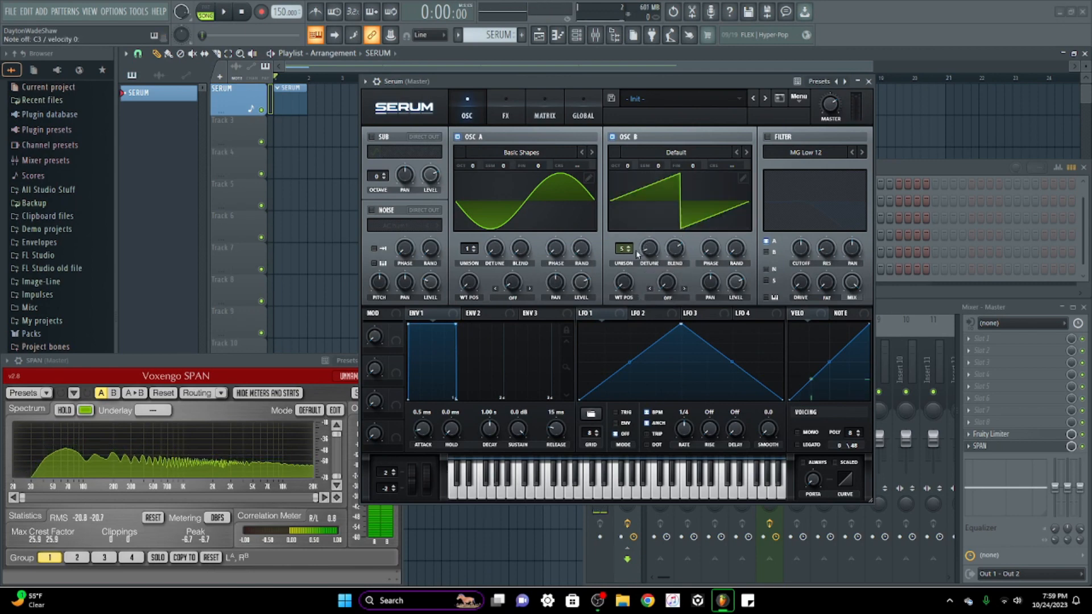
{"action": "left_click_drag", "start_coordinate": [631, 252], "coordinate": [628, 274]}
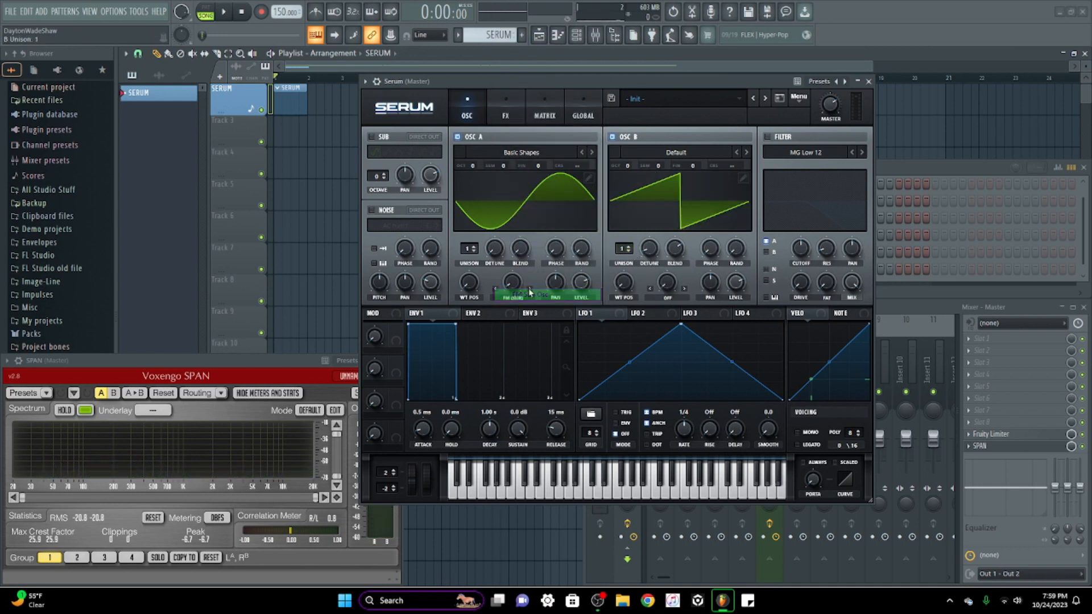
Step: Set oscillator A's warp mode to FM (From B) and sweep the warp amount
{"action": "left_click", "coordinate": [513, 302]}
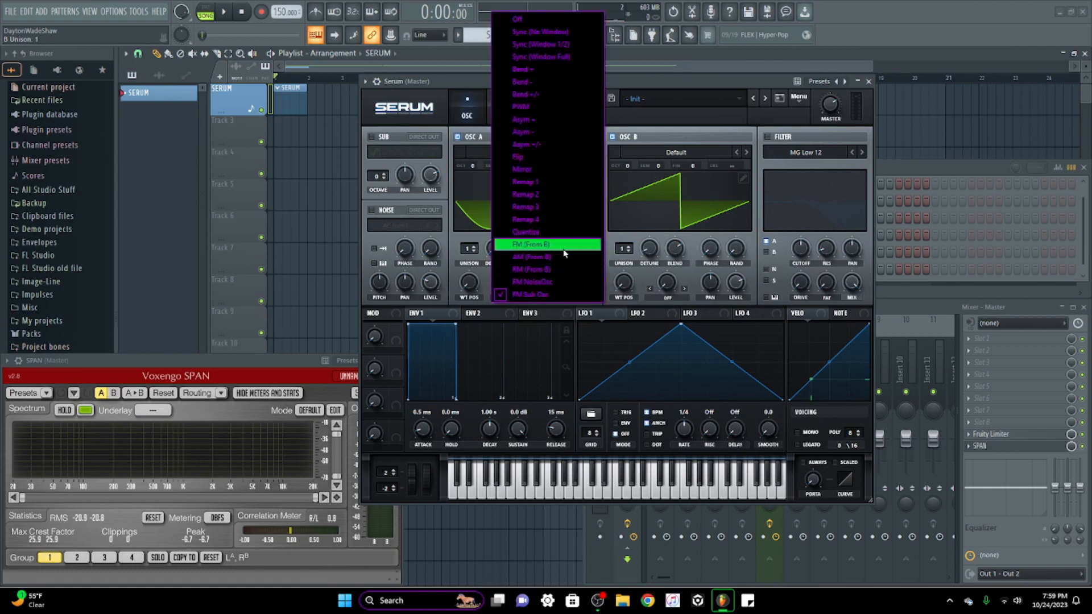
{"action": "left_click", "coordinate": [545, 245]}
{"action": "left_click_drag", "start_coordinate": [514, 284], "coordinate": [550, 213]}
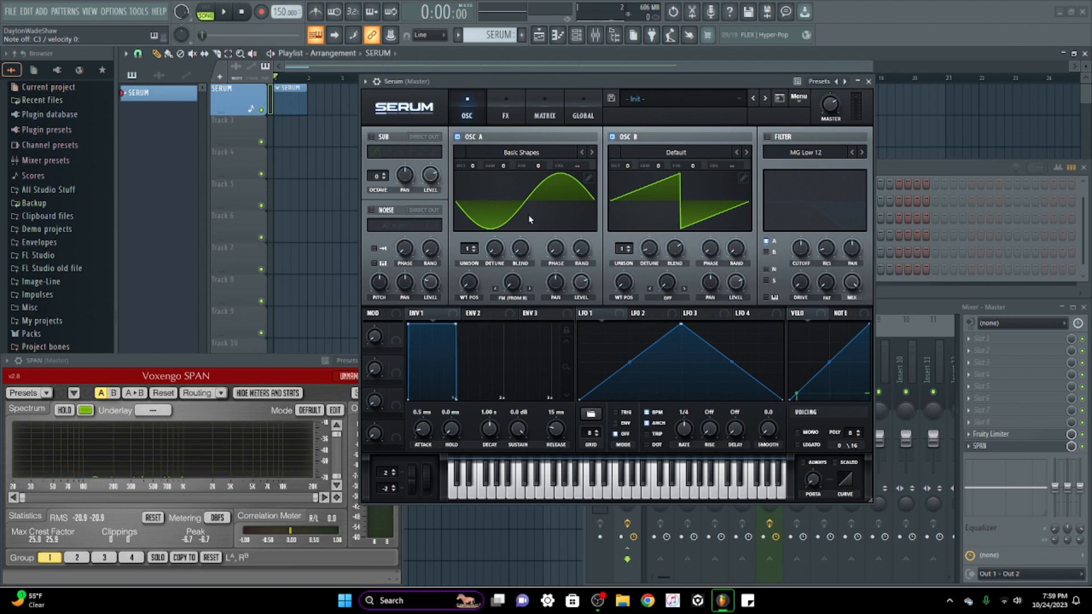
Step: Vary oscillator B's level to test the FM source, sweep oscillator A's warp amount again, and reset that amount to 0
{"action": "mouse_move", "coordinate": [739, 292]}
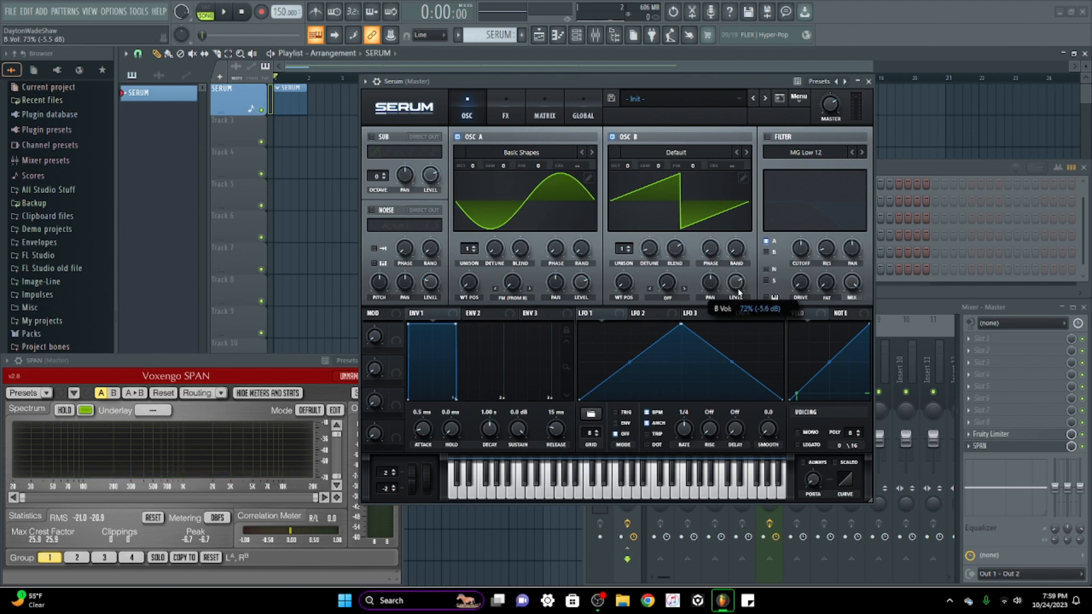
{"action": "left_click_drag", "start_coordinate": [700, 339], "coordinate": [730, 293]}
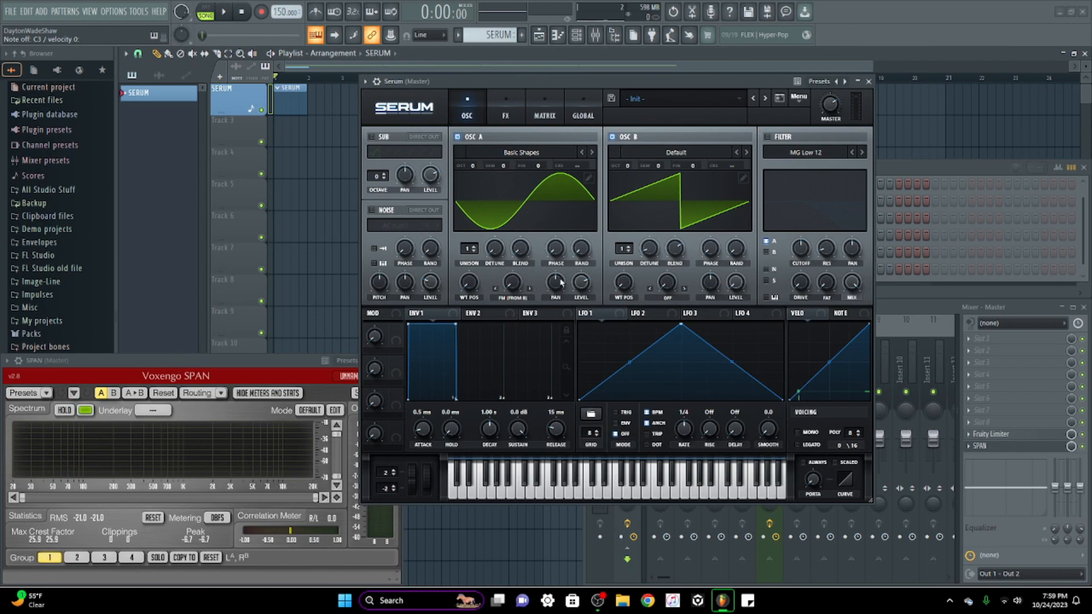
{"action": "mouse_move", "coordinate": [513, 287]}
{"action": "left_mouse_down"}
{"action": "mouse_move", "coordinate": [551, 209]}
{"action": "mouse_move", "coordinate": [519, 278]}
{"action": "mouse_move", "coordinate": [537, 235]}
{"action": "mouse_move", "coordinate": [511, 265]}
{"action": "left_mouse_up"}
{"action": "right_click", "coordinate": [512, 265]}
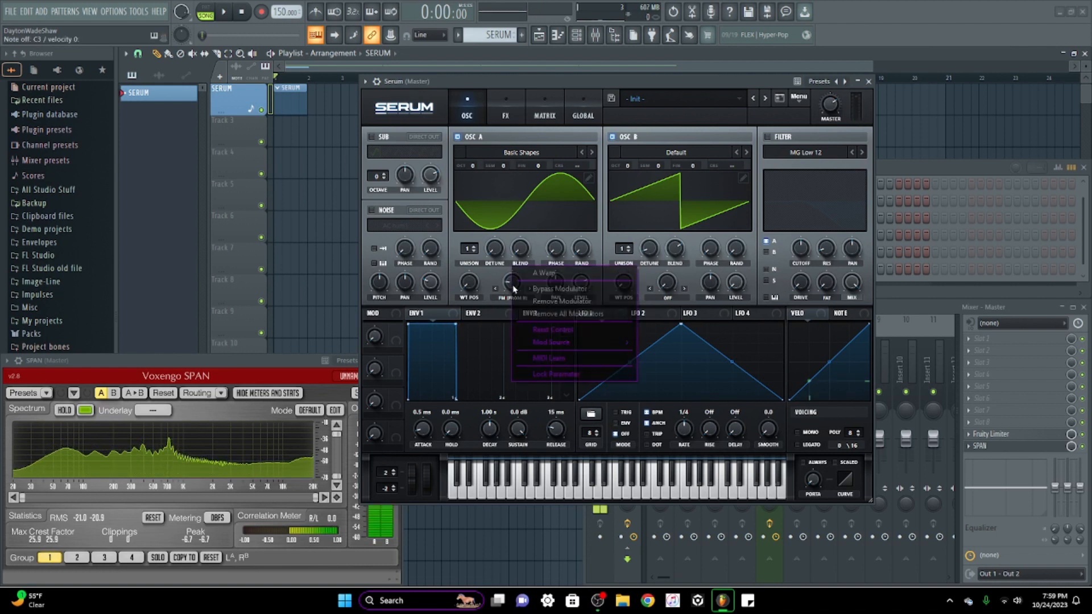
{"action": "left_click", "coordinate": [572, 329]}
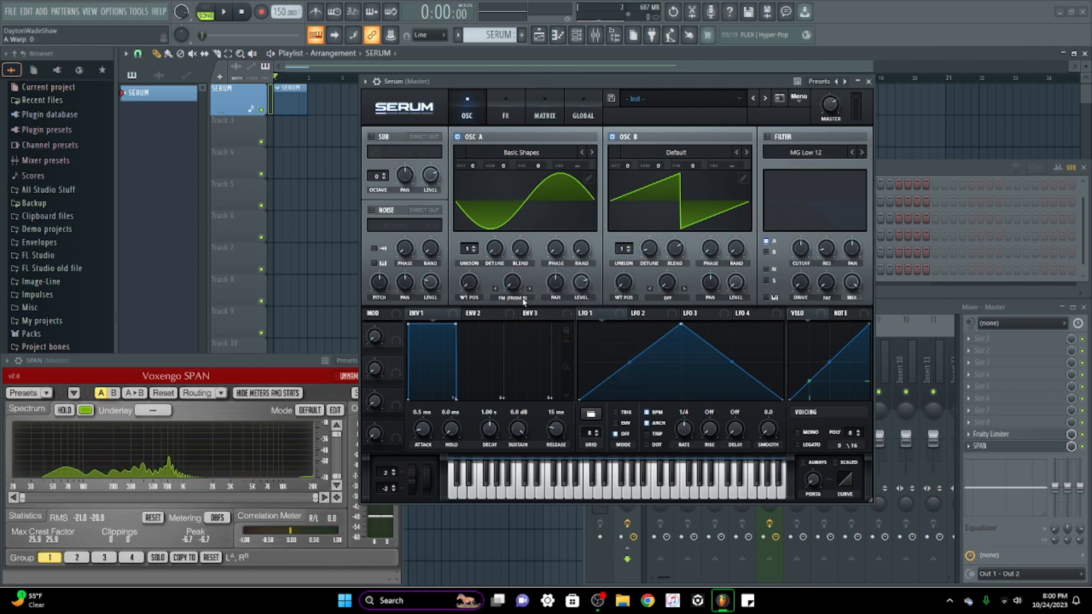
Step: Switch oscillator A's warp mode to Off and reset oscillator B's level to its default
{"action": "left_click", "coordinate": [512, 297]}
{"action": "left_click", "coordinate": [545, 19]}
{"action": "right_click", "coordinate": [735, 288]}
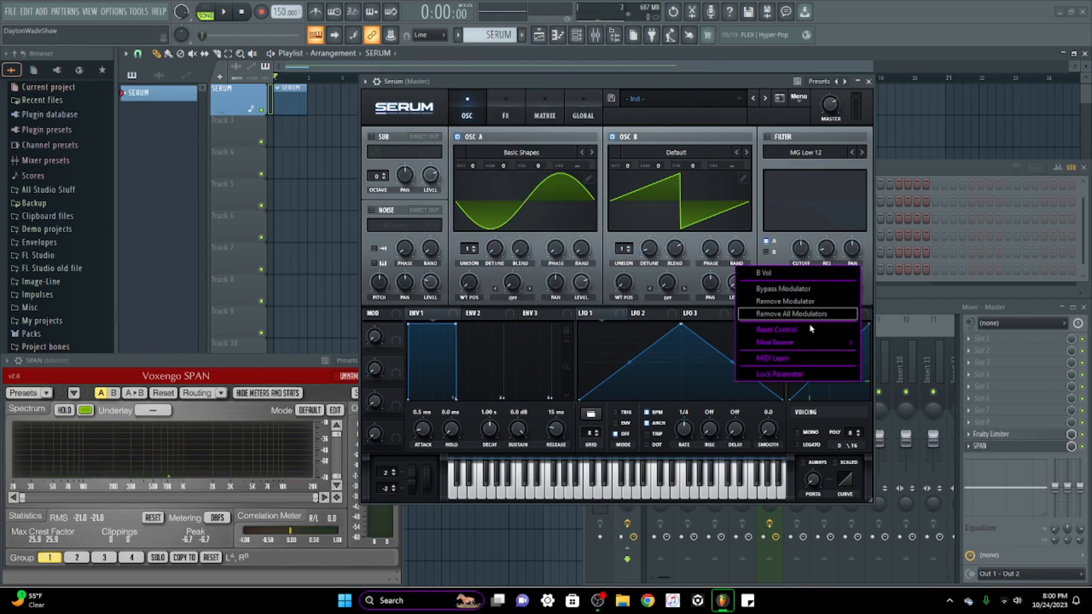
{"action": "left_click", "coordinate": [756, 329]}
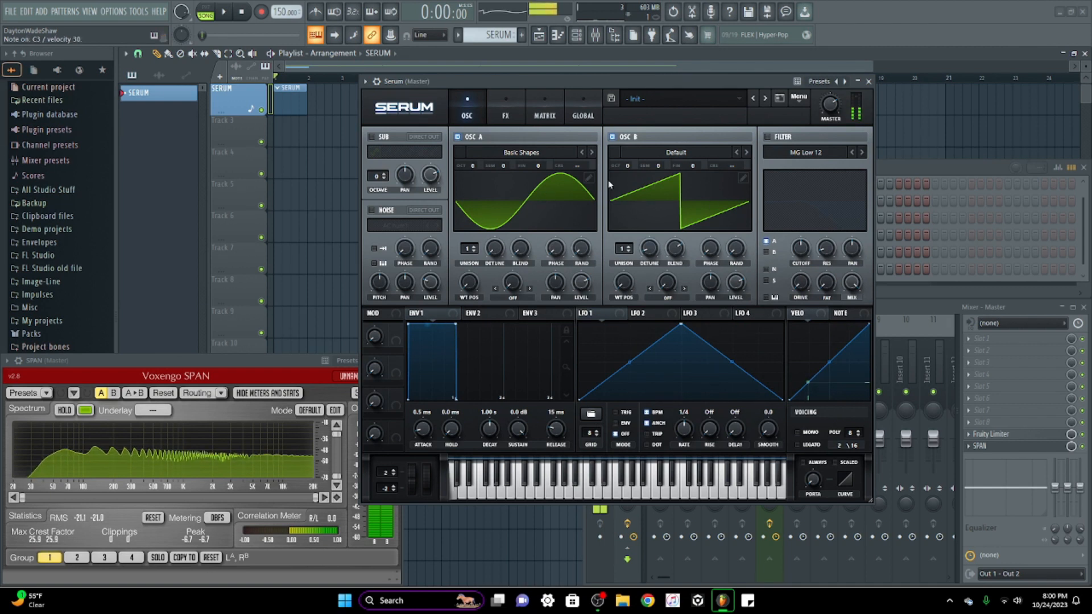
Step: Enable the sub oscillator, try its octave at 1 and return it to 0, and choose its second waveform
{"action": "left_click", "coordinate": [373, 137]}
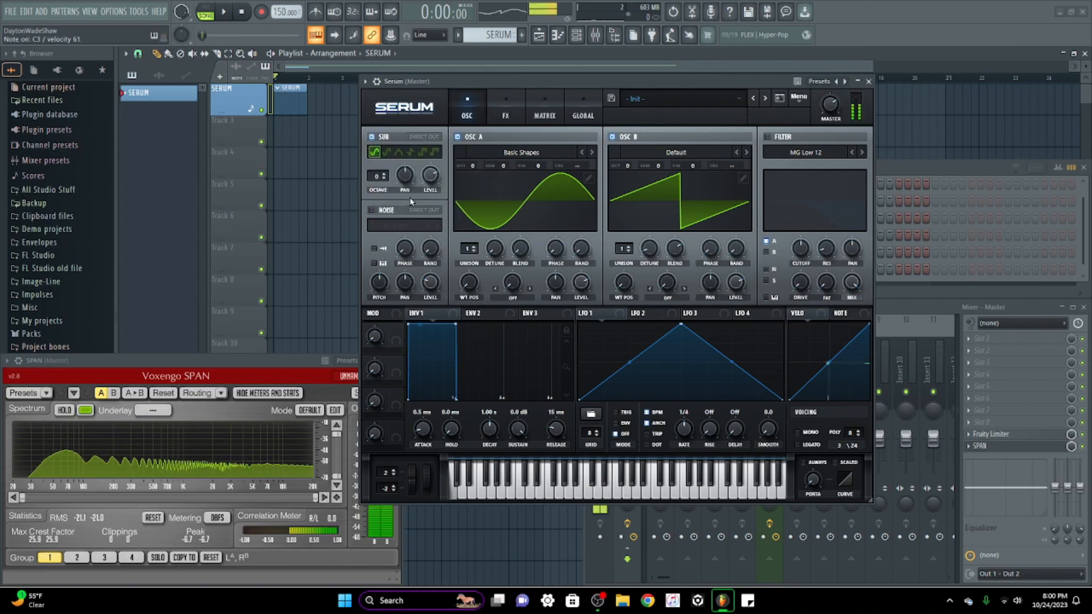
{"action": "left_click", "coordinate": [384, 181]}
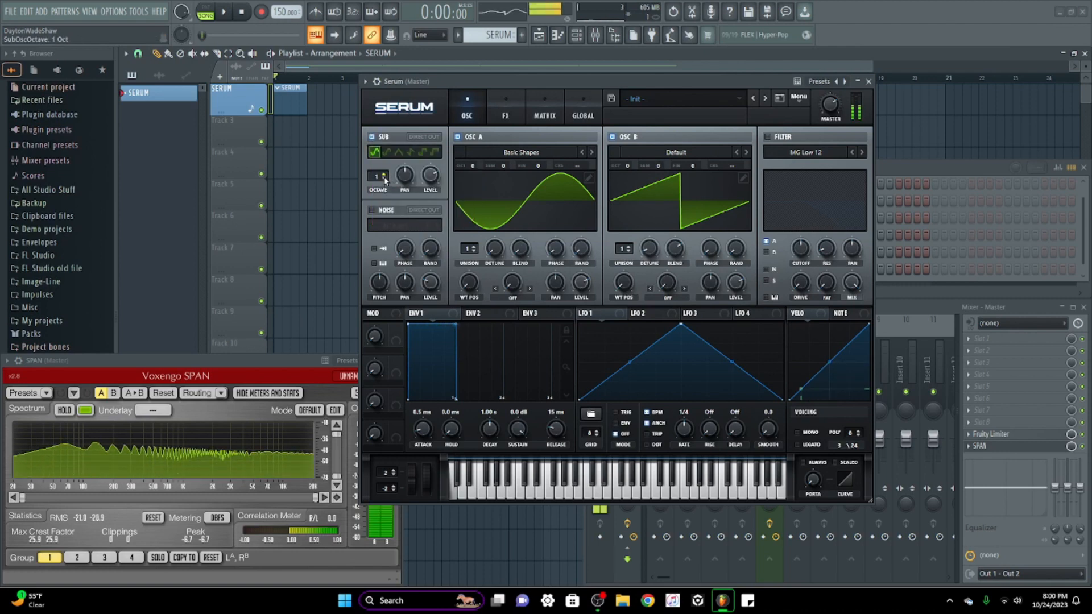
{"action": "left_click", "coordinate": [384, 180]}
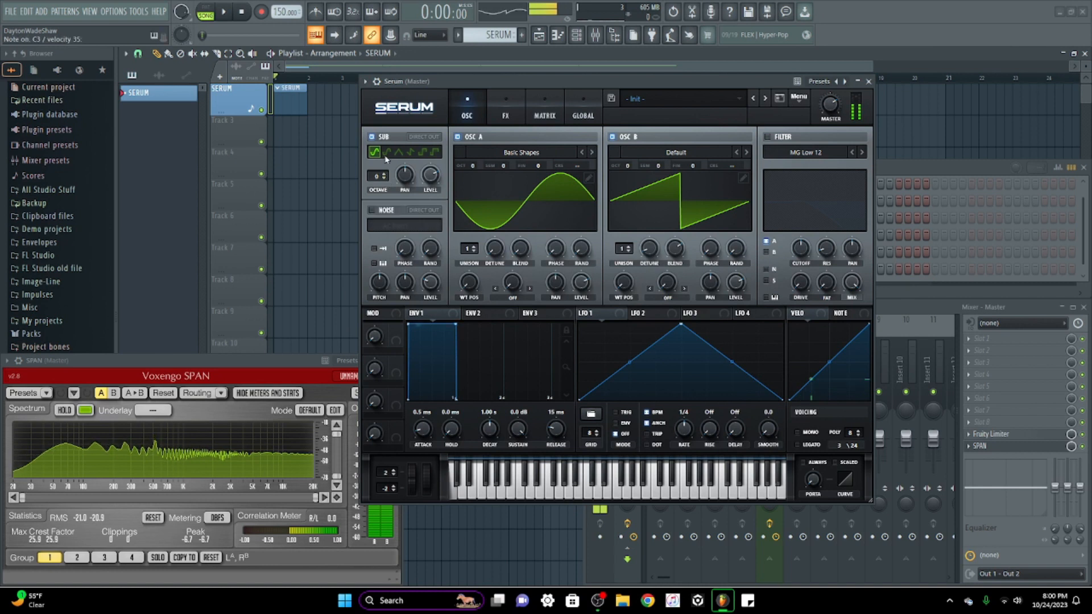
{"action": "left_click", "coordinate": [390, 153]}
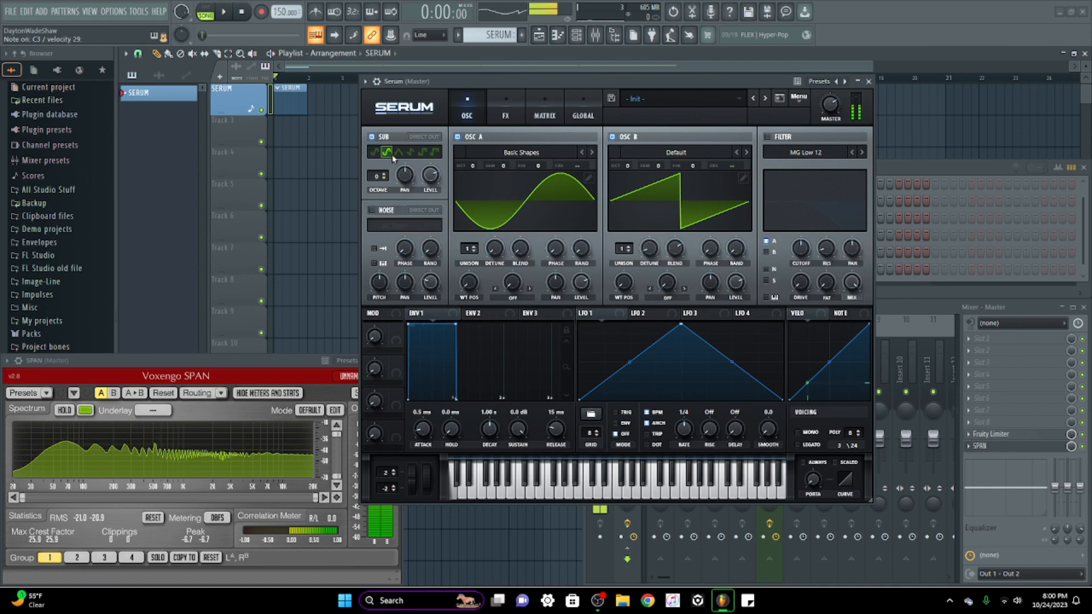
Step: Try the sub oscillator's fifth and third waveforms, enable its Direct Out, and select its first waveform
{"action": "left_click", "coordinate": [423, 153]}
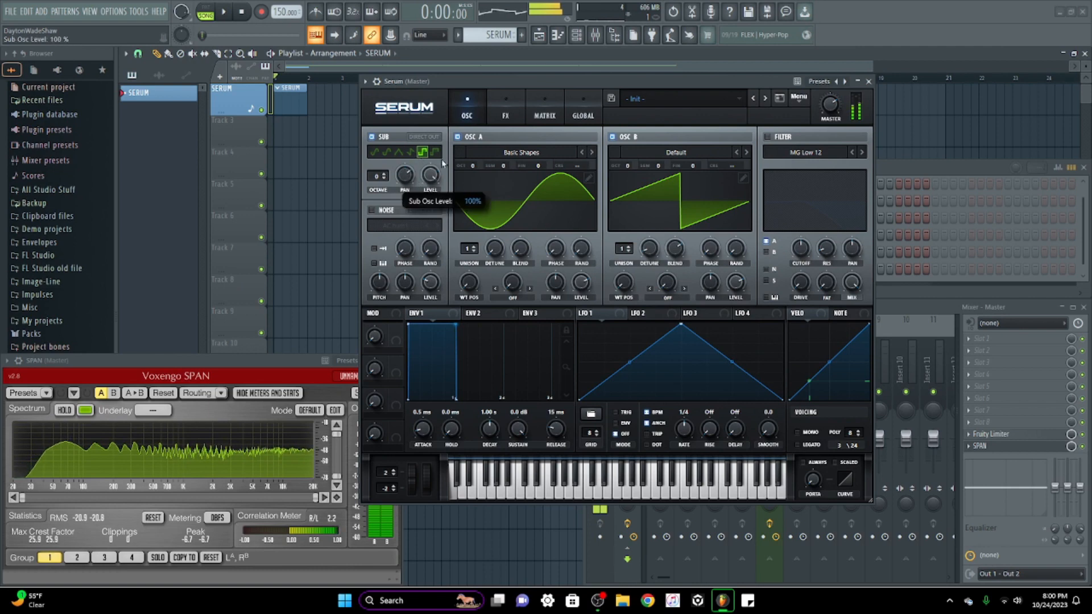
{"action": "left_click", "coordinate": [398, 152]}
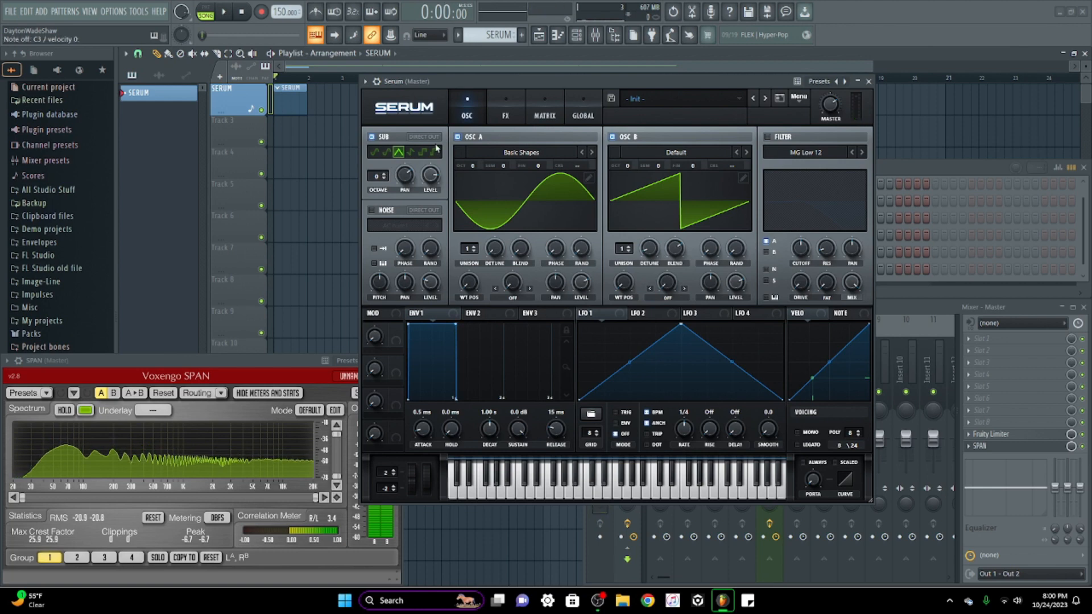
{"action": "left_click", "coordinate": [434, 139]}
{"action": "left_click", "coordinate": [379, 153]}
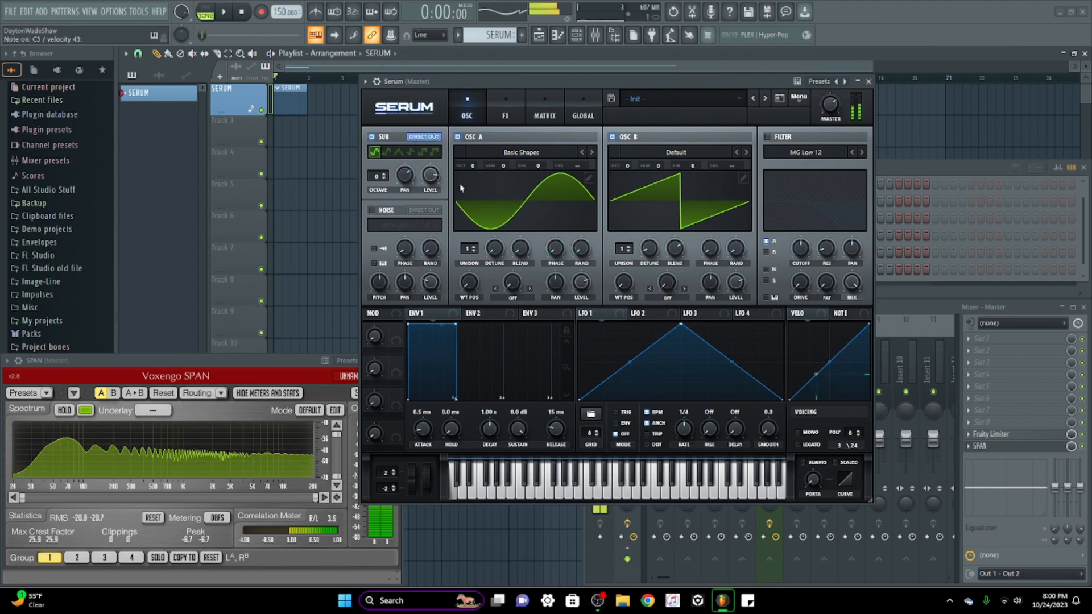
Step: Switch the sub oscillator off and on to compare, try its octave at 3, and return it to 0
{"action": "left_click", "coordinate": [373, 137]}
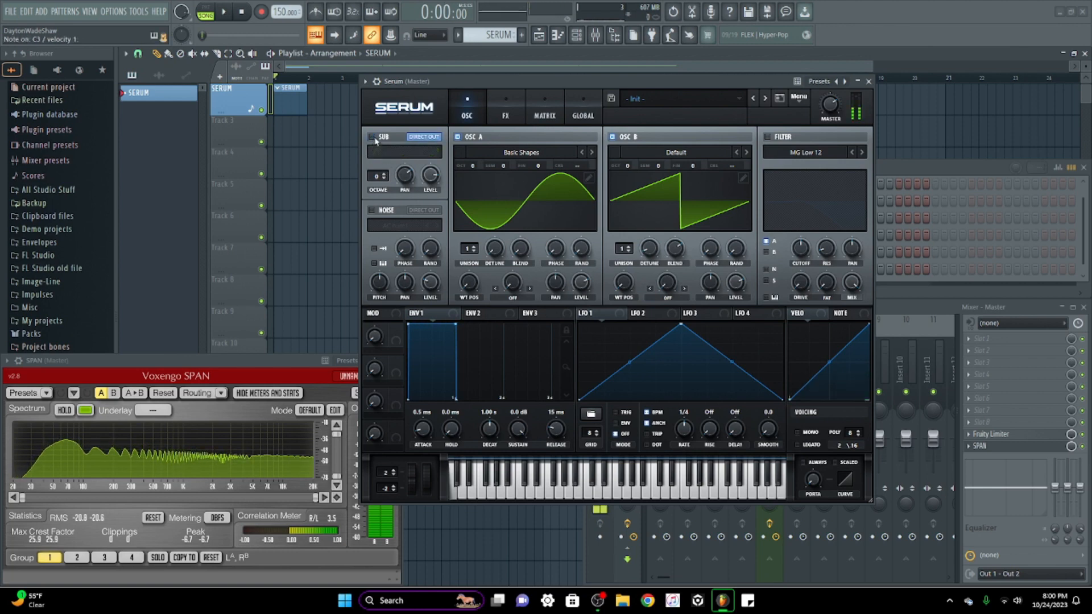
{"action": "left_click", "coordinate": [373, 137]}
{"action": "left_click", "coordinate": [385, 175]}
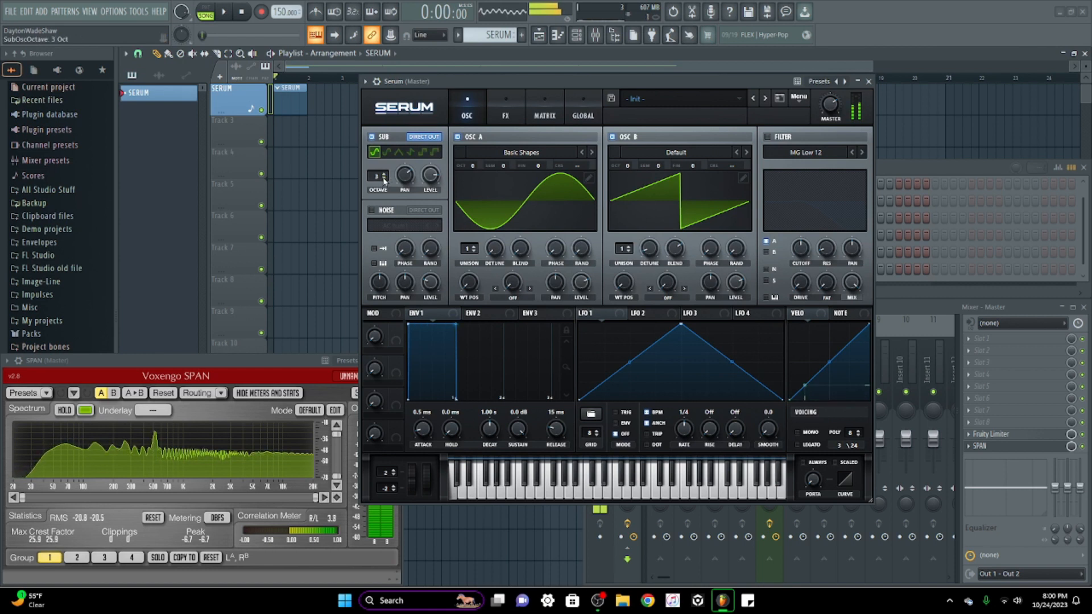
{"action": "left_click", "coordinate": [383, 180]}
{"action": "left_click", "coordinate": [384, 179]}
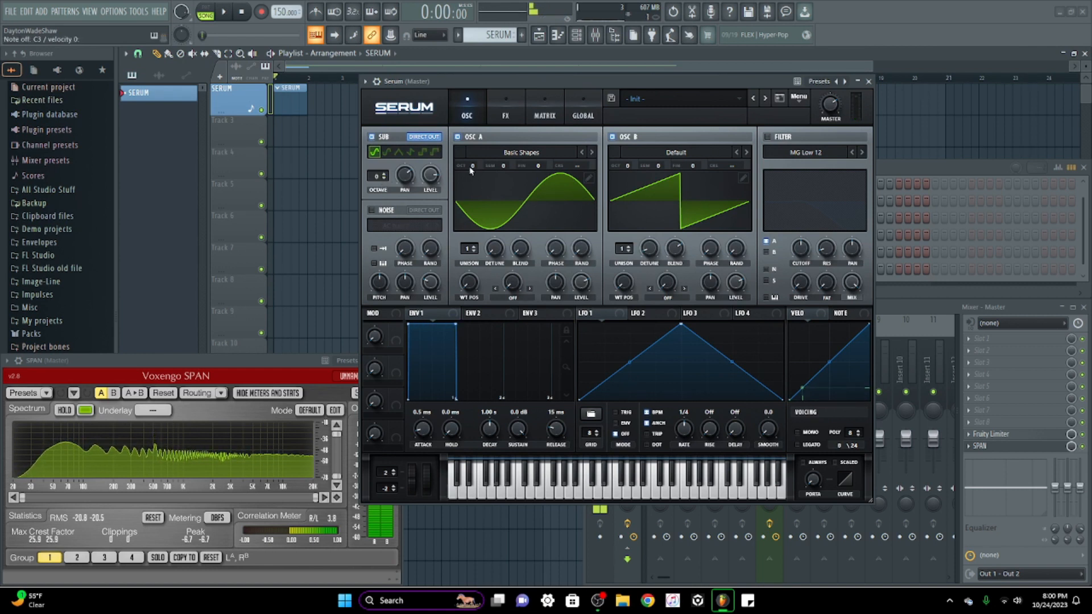
Step: Disable the sub oscillator and oscillator B to isolate oscillator A, and try its octave down to -3
{"action": "left_click", "coordinate": [372, 137]}
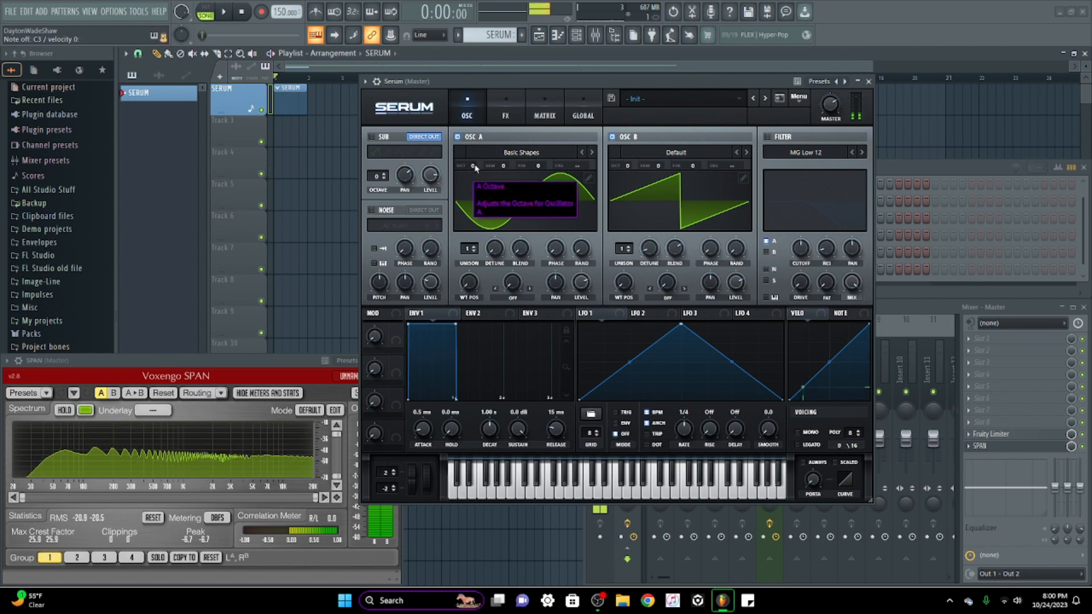
{"action": "left_click_drag", "start_coordinate": [475, 166], "coordinate": [480, 157]}
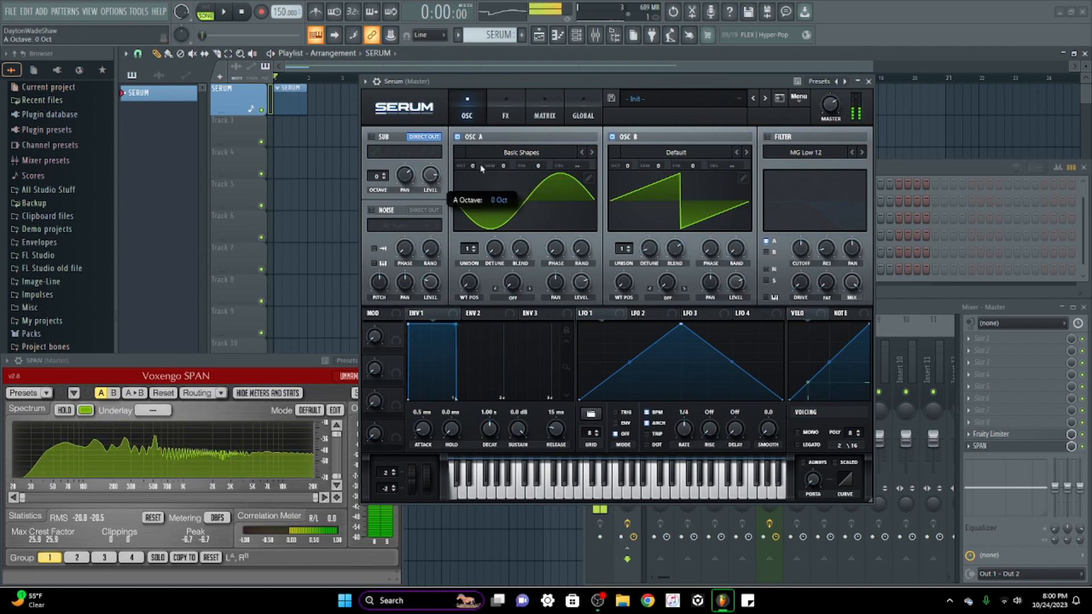
{"action": "left_click", "coordinate": [612, 137]}
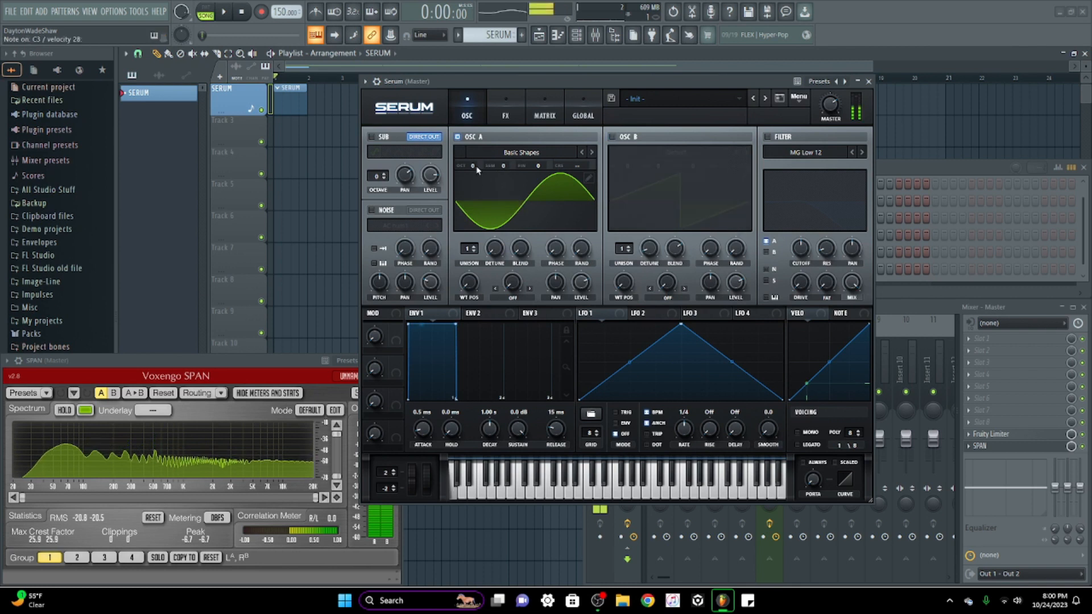
{"action": "left_click_drag", "start_coordinate": [476, 169], "coordinate": [481, 237]}
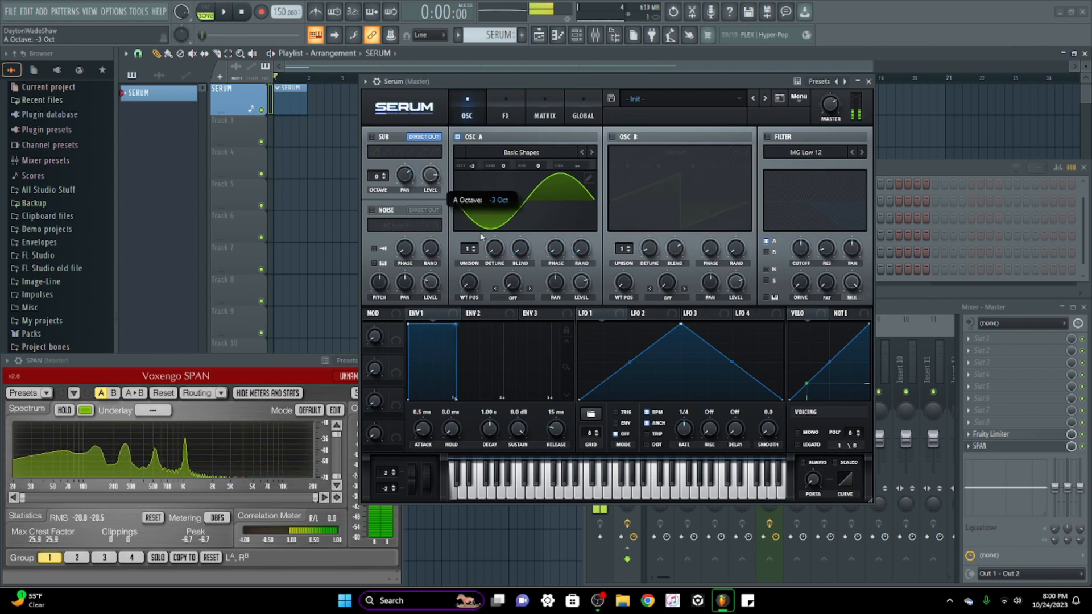
Step: Try oscillator A's semitone offset at +2 and back at 0, sweep its coarse pitch, and reset the coarse pitch
{"action": "left_click_drag", "start_coordinate": [503, 167], "coordinate": [510, 166]}
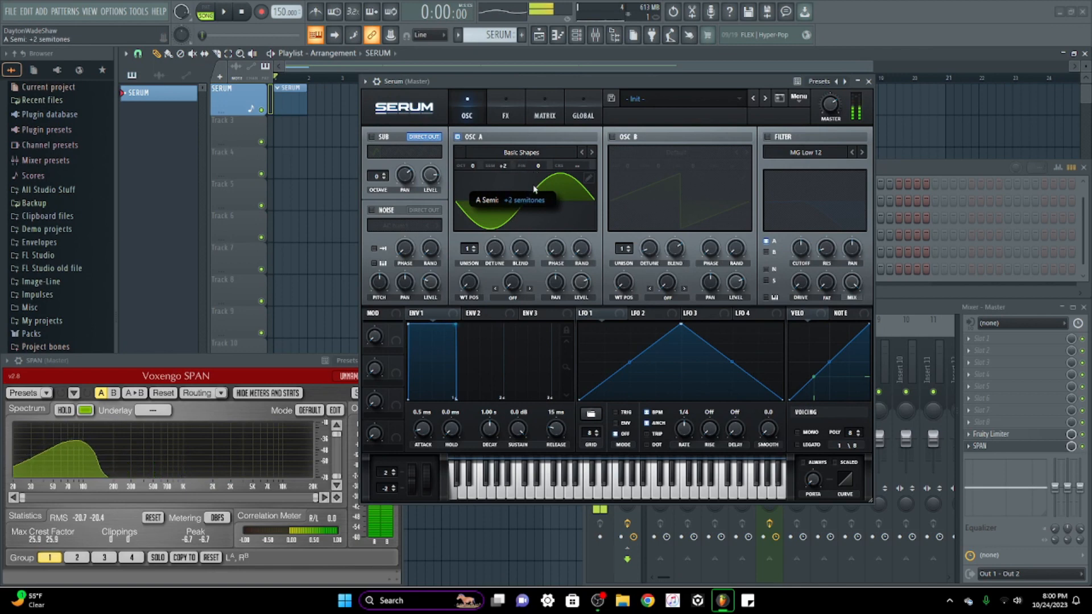
{"action": "left_click_drag", "start_coordinate": [534, 189], "coordinate": [546, 161]}
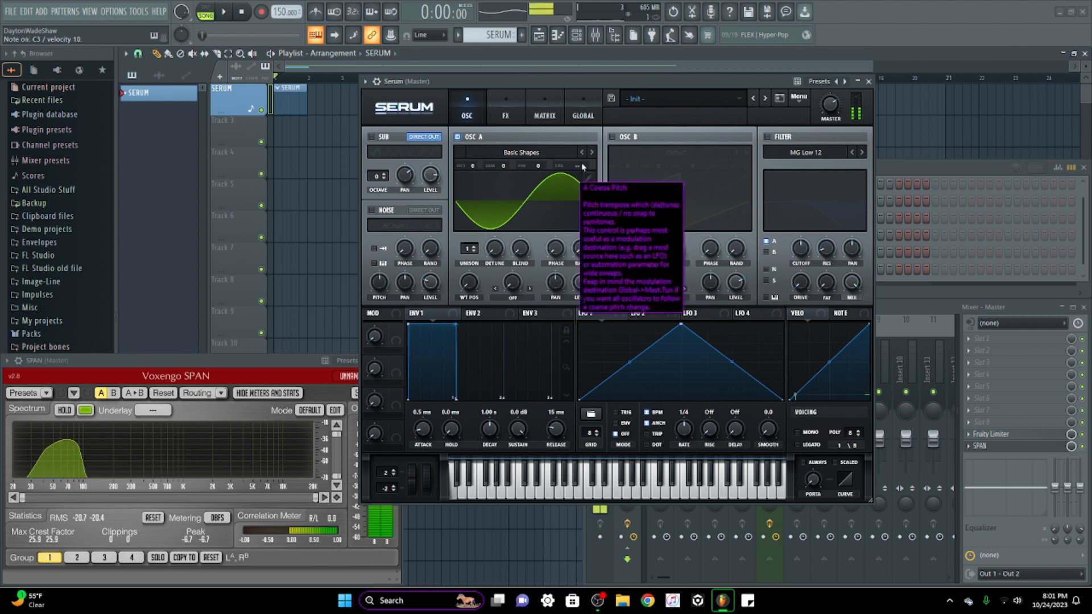
{"action": "left_click_drag", "start_coordinate": [583, 166], "coordinate": [585, 195]}
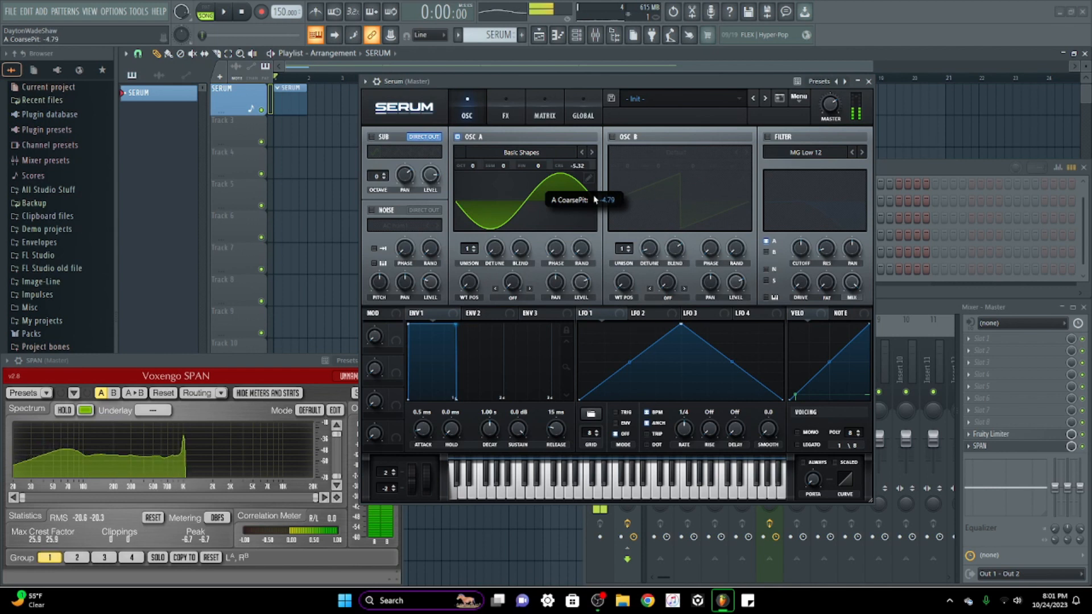
{"action": "left_click_drag", "start_coordinate": [585, 340], "coordinate": [613, 149]}
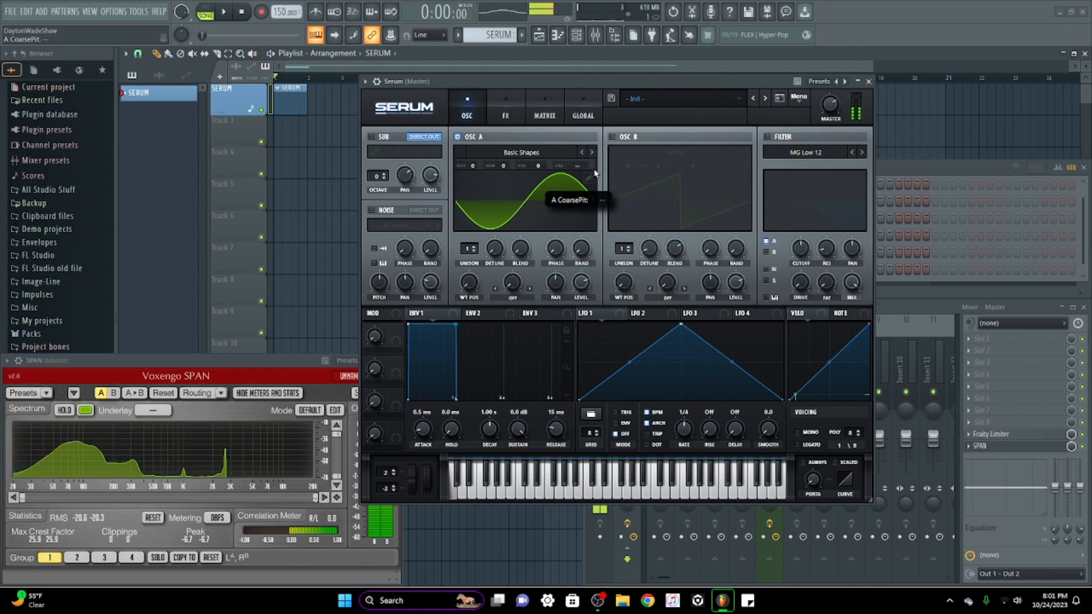
{"action": "right_click", "coordinate": [577, 170]}
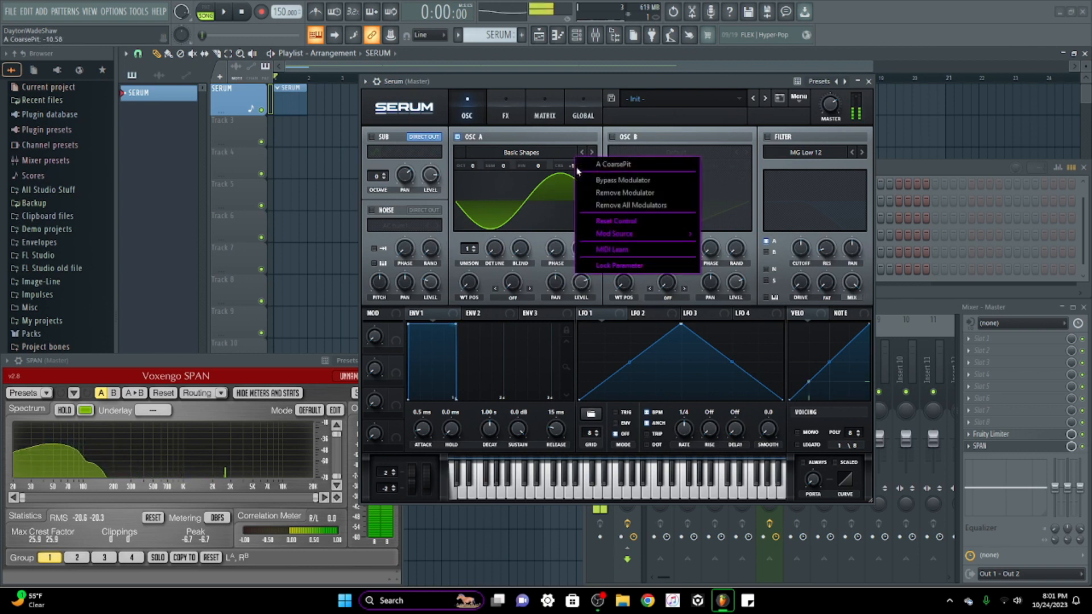
{"action": "left_click", "coordinate": [626, 221]}
Step: Re-enable oscillator B and the sub oscillator, and enable the noise oscillator, comparing the sound with and without it
{"action": "left_click", "coordinate": [613, 136]}
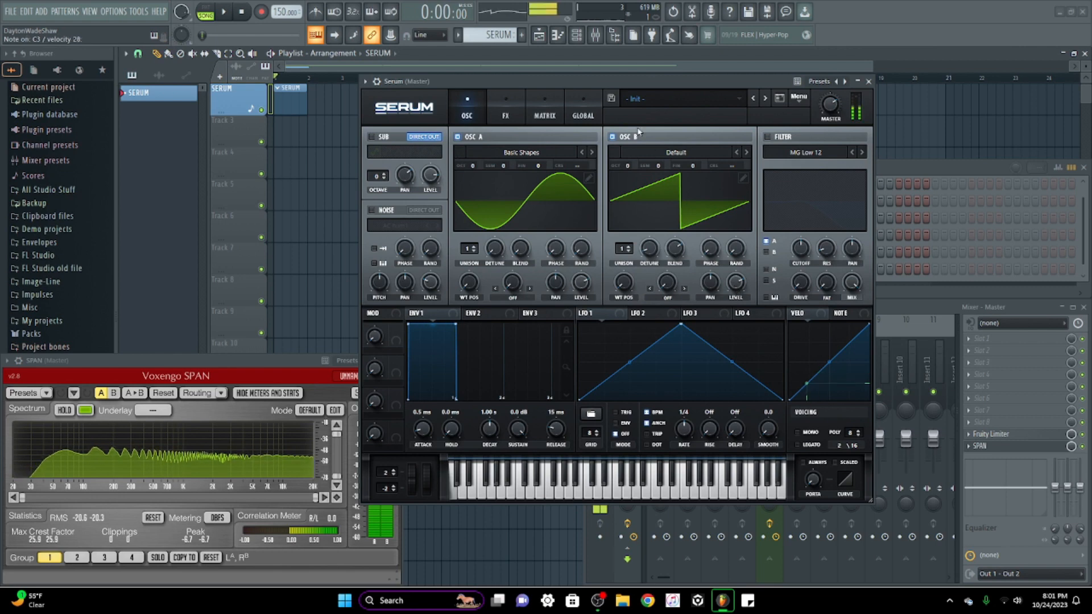
{"action": "left_click", "coordinate": [376, 138]}
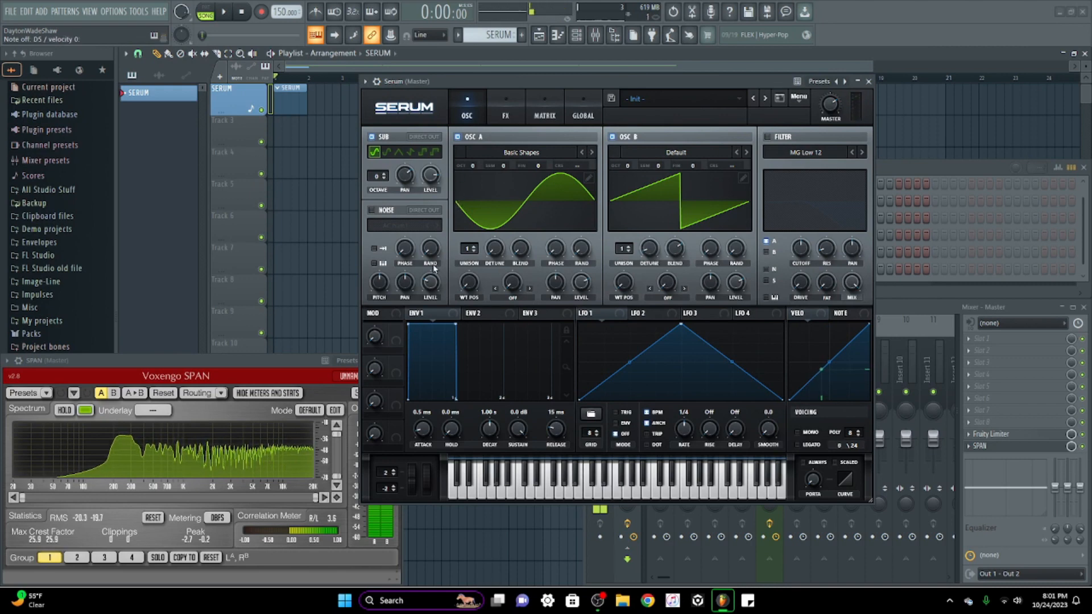
{"action": "left_click", "coordinate": [373, 210]}
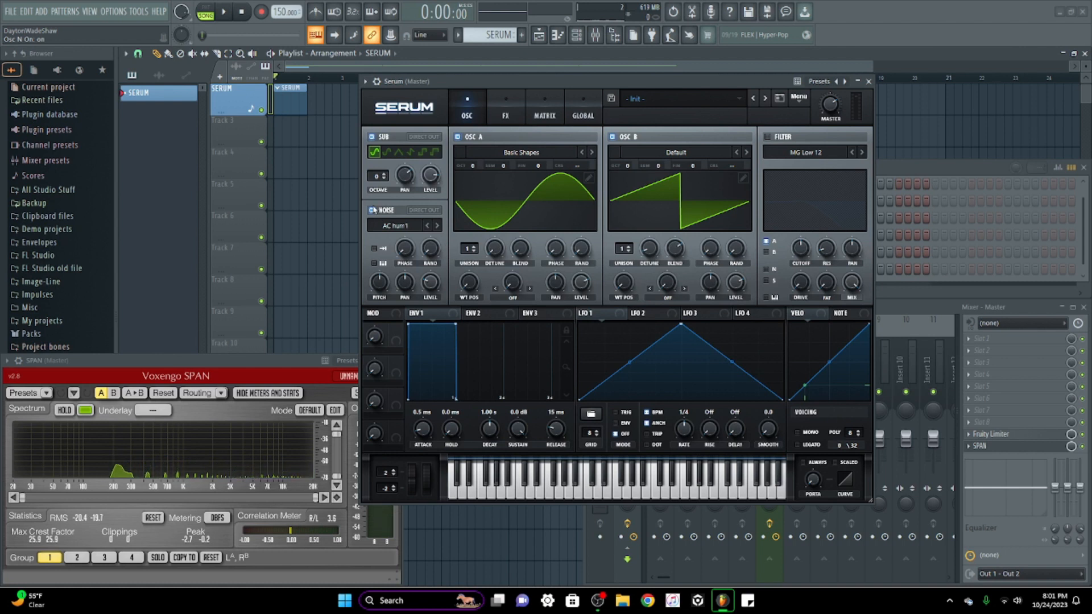
{"action": "left_click", "coordinate": [373, 210]}
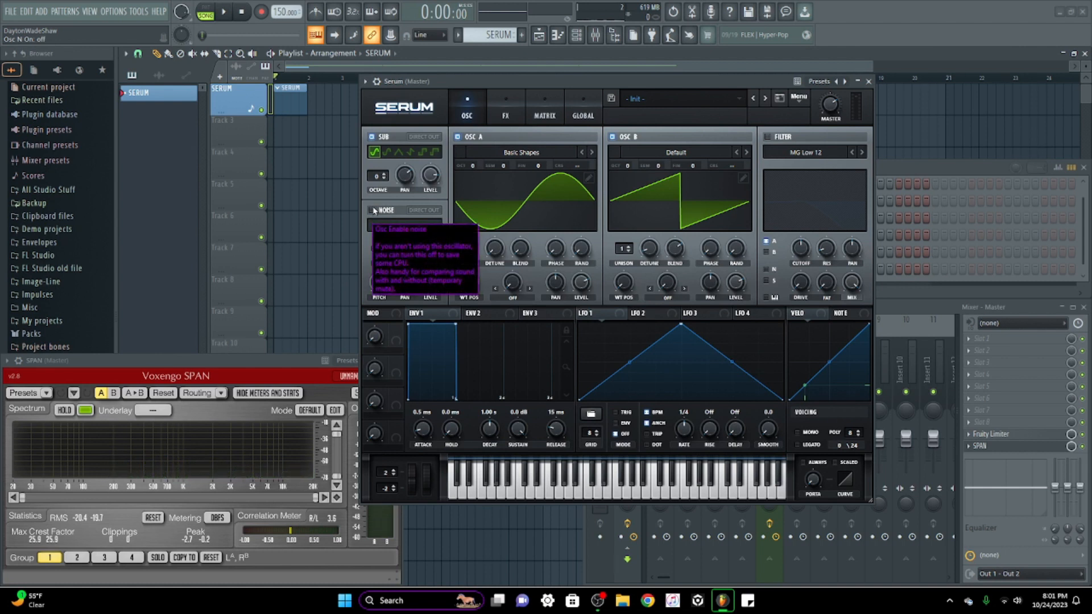
{"action": "left_click", "coordinate": [374, 210]}
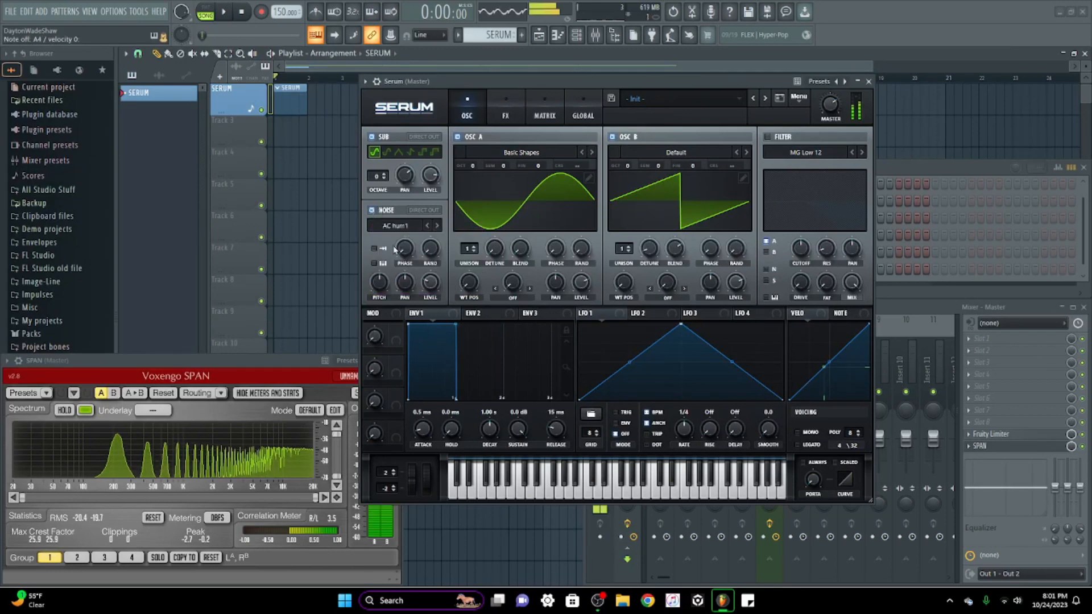
Step: Disable oscillators A and B and the sub to isolate the noise, and raise the noise level to about 81%
{"action": "left_click", "coordinate": [458, 136]}
{"action": "left_click", "coordinate": [612, 137]}
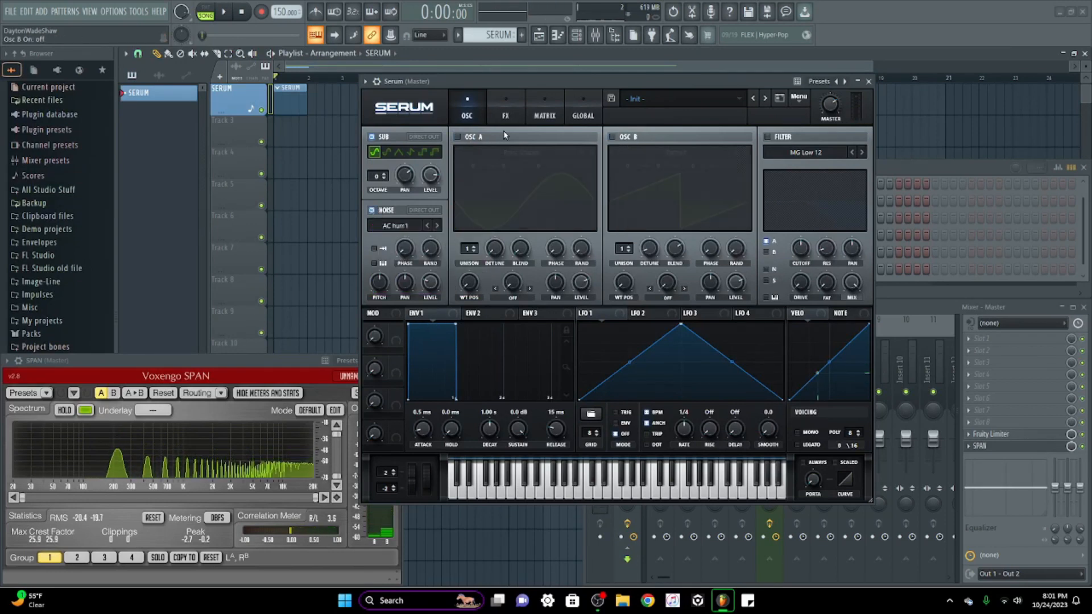
{"action": "left_click", "coordinate": [371, 137]}
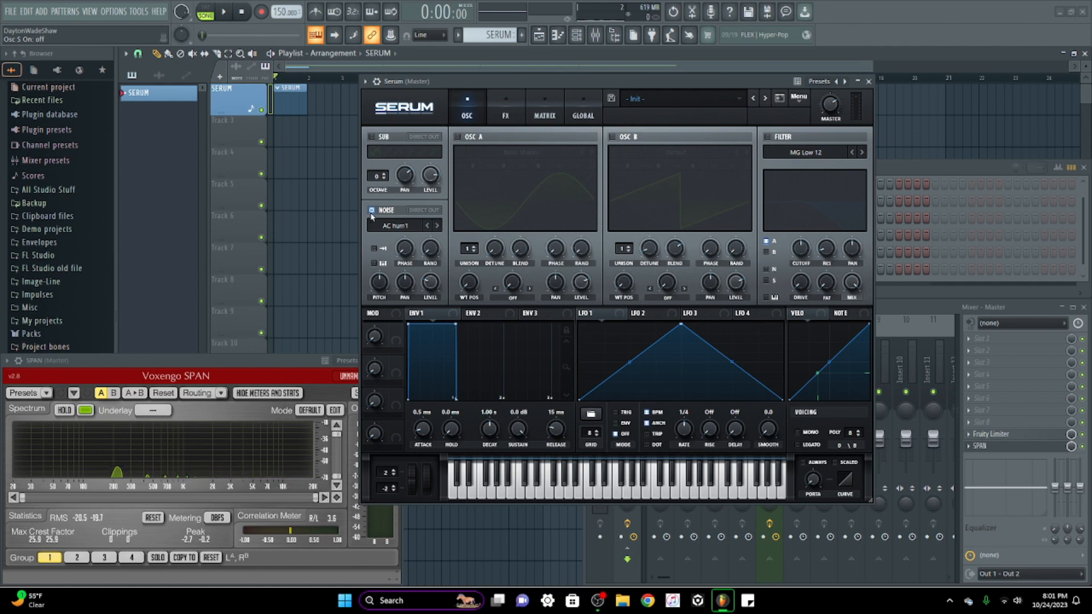
{"action": "left_click", "coordinate": [371, 212]}
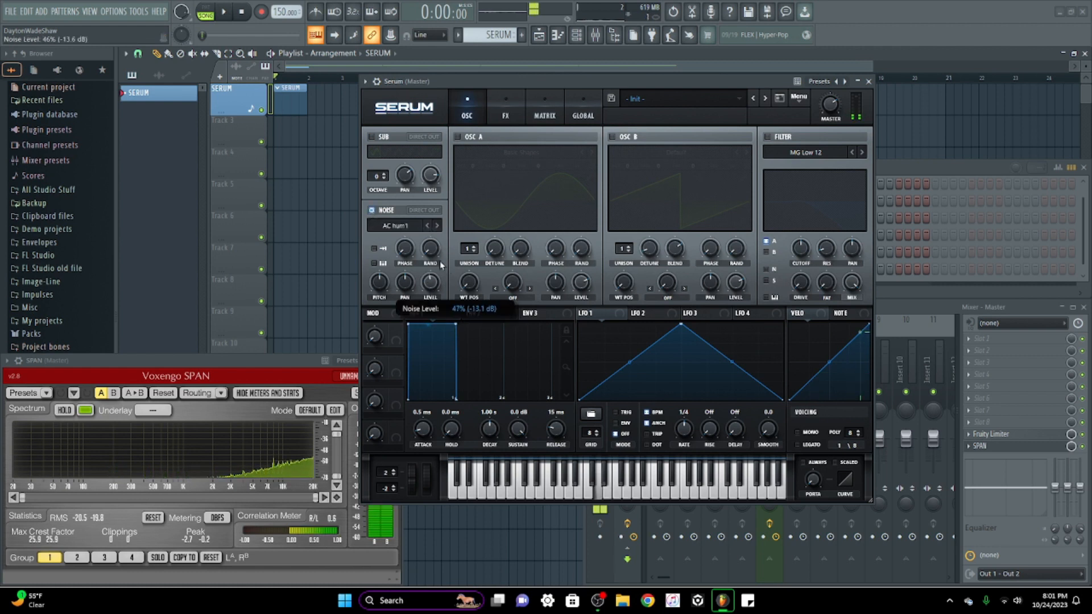
{"action": "left_click_drag", "start_coordinate": [441, 265], "coordinate": [442, 227]}
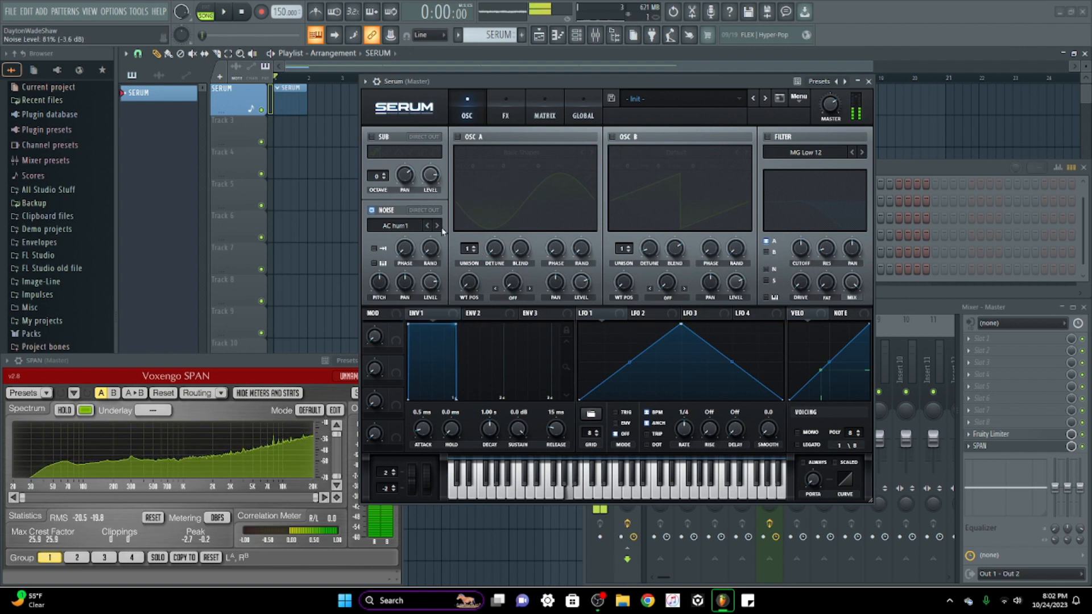
Step: Change the noise sample to AlphaNz, and select ARP pink from the Analog category
{"action": "left_click", "coordinate": [437, 228]}
{"action": "left_click", "coordinate": [408, 227]}
{"action": "mouse_move", "coordinate": [430, 244]}
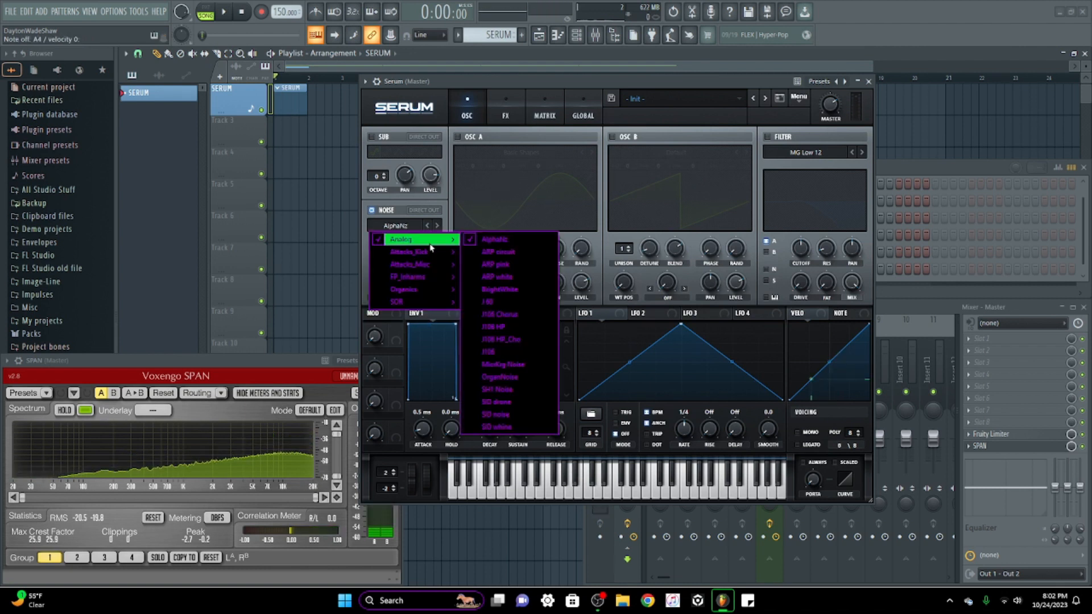
{"action": "left_click", "coordinate": [496, 264]}
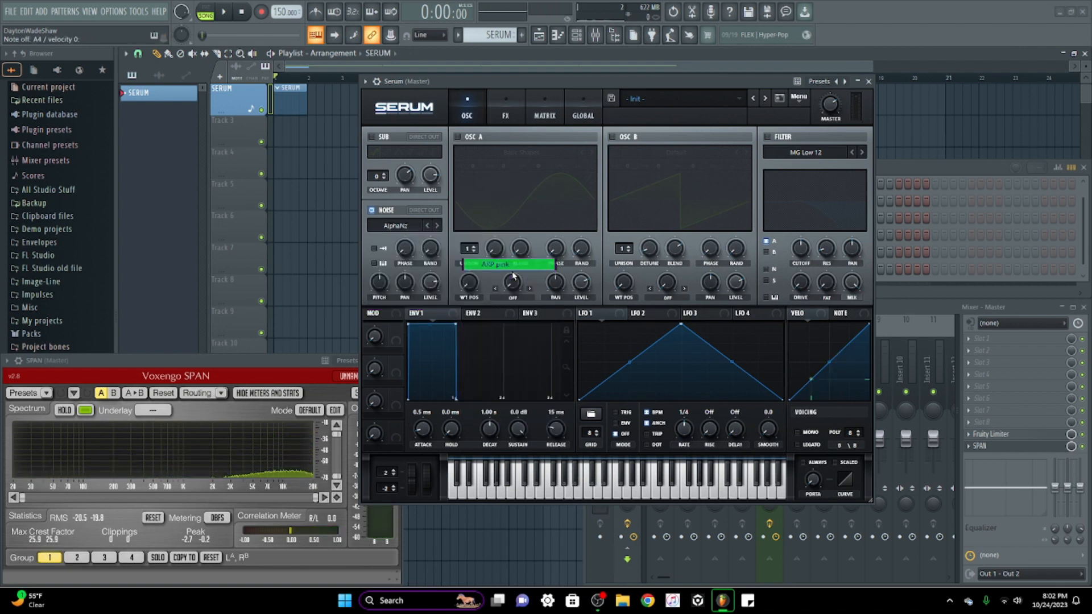
Step: Vary the noise oscillator's level and pitch, and reset its pitch and pan to their defaults
{"action": "left_click_drag", "start_coordinate": [428, 275], "coordinate": [430, 307]}
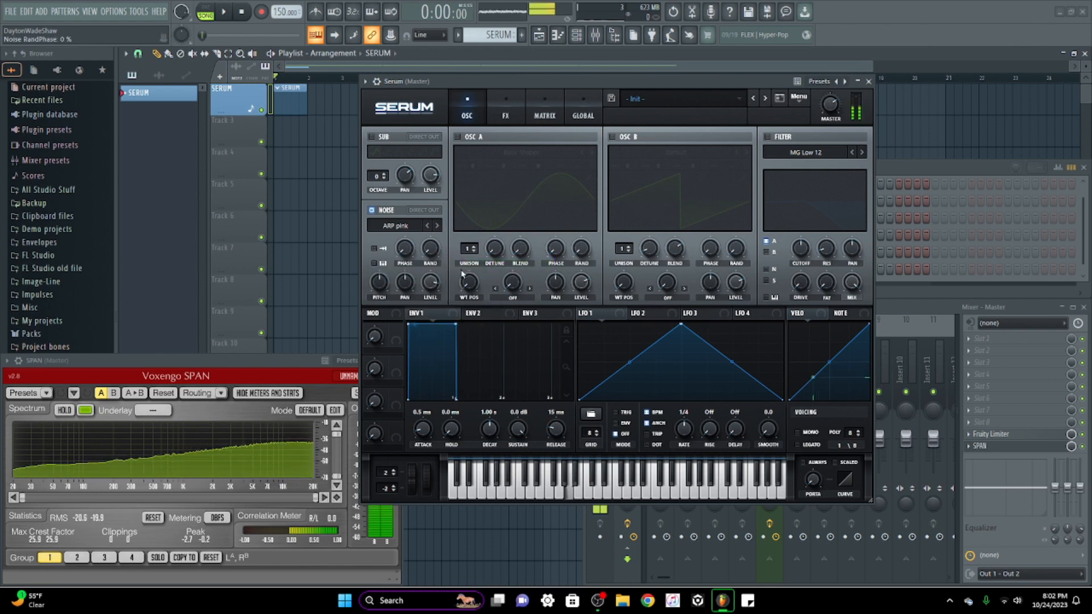
{"action": "left_click_drag", "start_coordinate": [387, 292], "coordinate": [373, 322]}
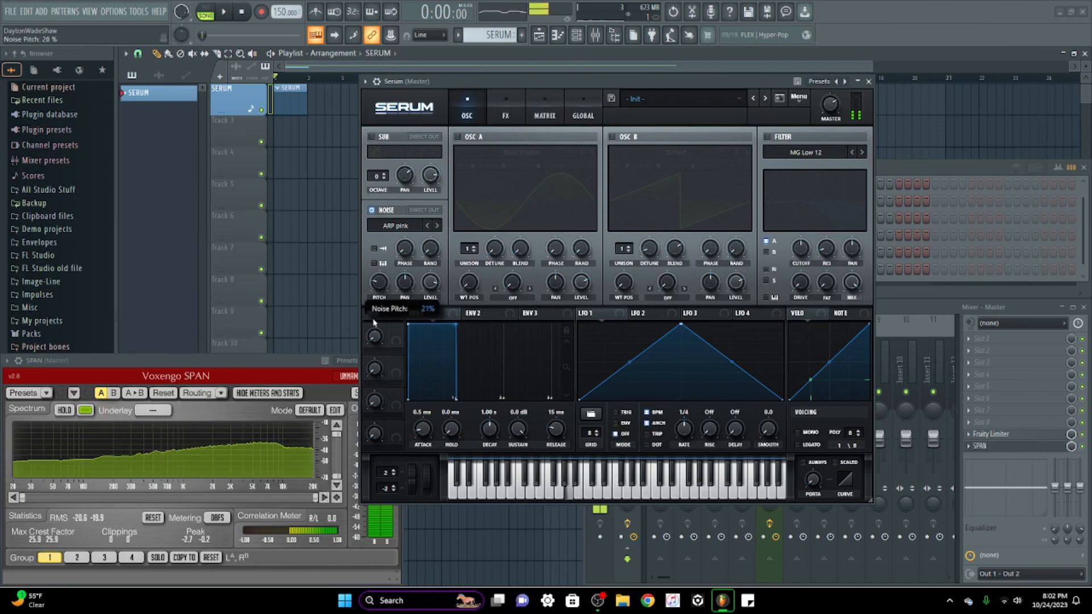
{"action": "right_click", "coordinate": [381, 290]}
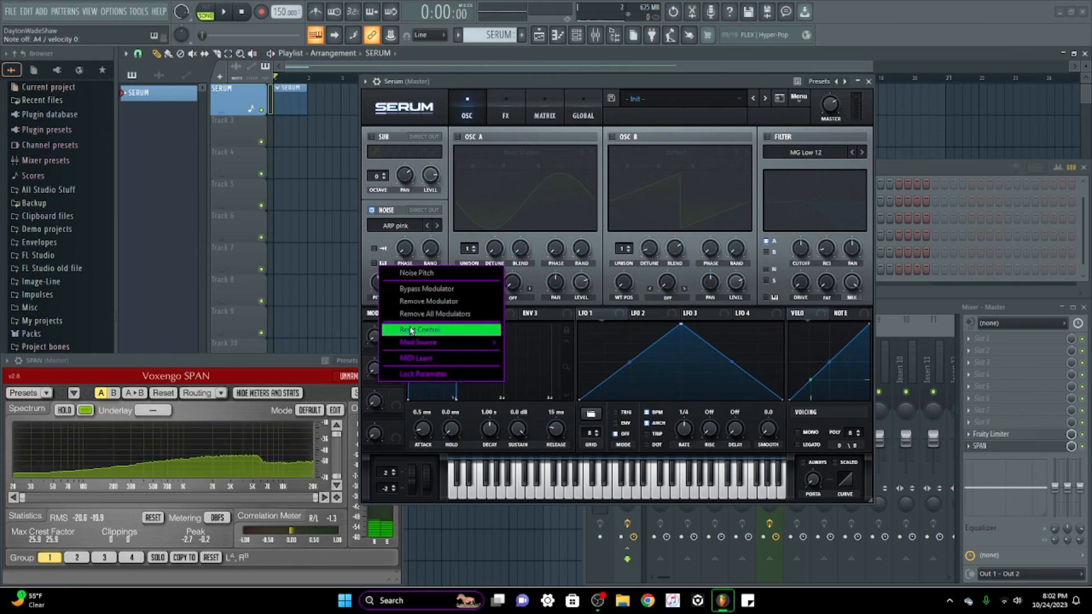
{"action": "left_click", "coordinate": [411, 330]}
{"action": "right_click", "coordinate": [404, 285]}
{"action": "left_click", "coordinate": [433, 330]}
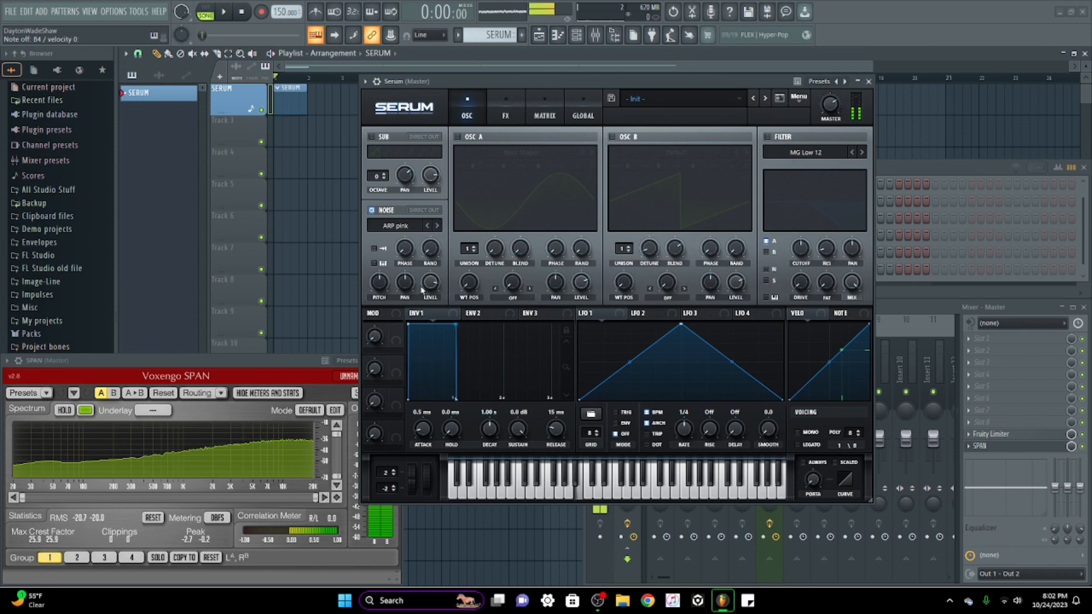
Step: Enable one-shot playback for the noise oscillator and reset its level to the default
{"action": "left_click", "coordinate": [374, 249]}
{"action": "right_click", "coordinate": [431, 281]}
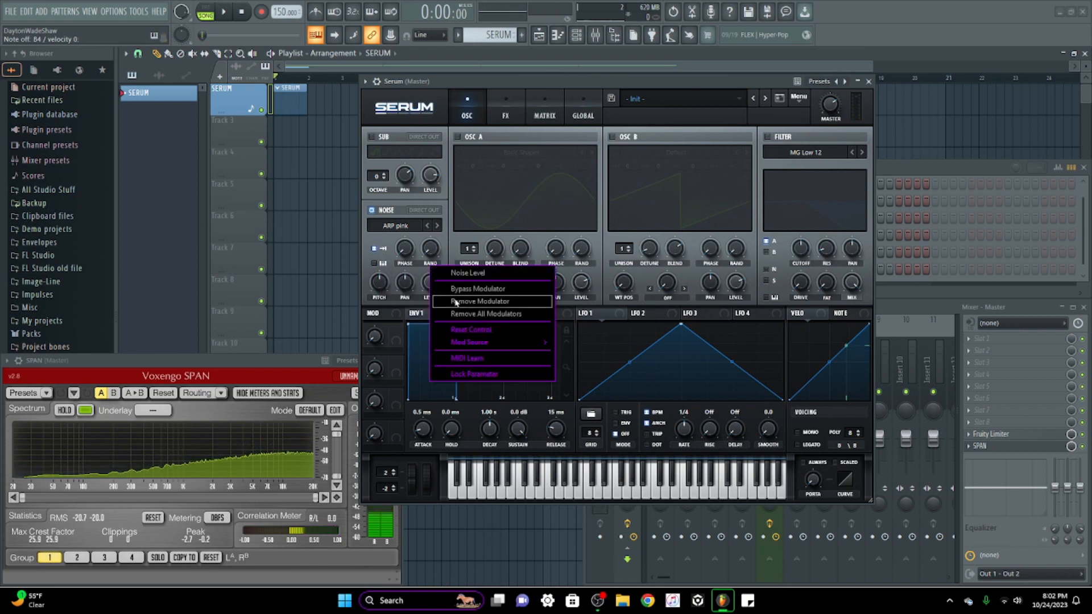
{"action": "left_click", "coordinate": [486, 331]}
Step: Toggle the noise oscillator off and on, re-enable the sub and oscillators A and B, and enable the noise's Direct Out
{"action": "left_click", "coordinate": [381, 212]}
{"action": "left_click", "coordinate": [384, 139]}
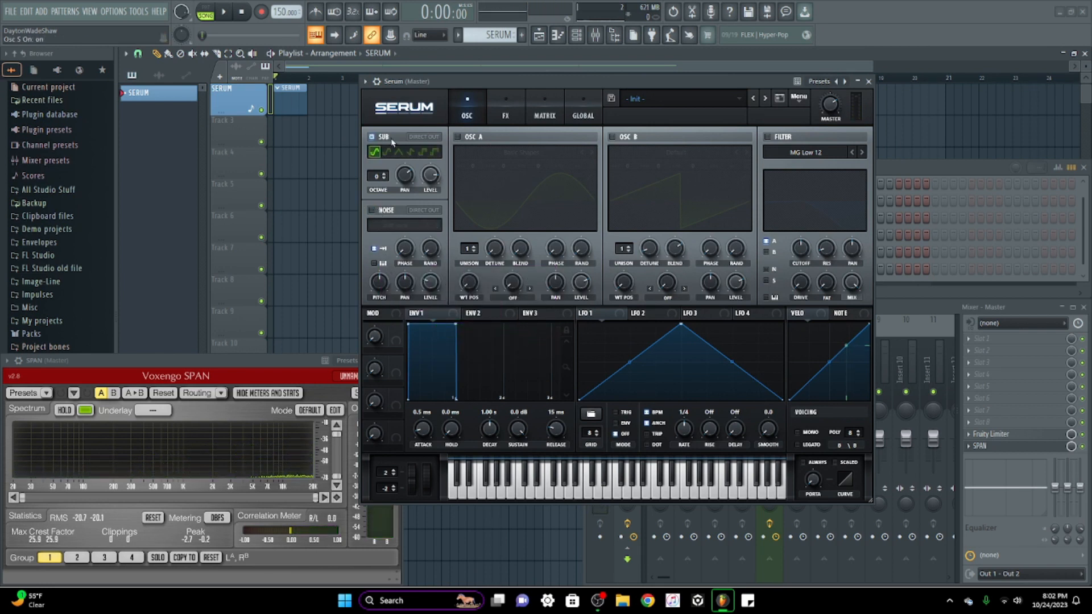
{"action": "left_click", "coordinate": [457, 137]}
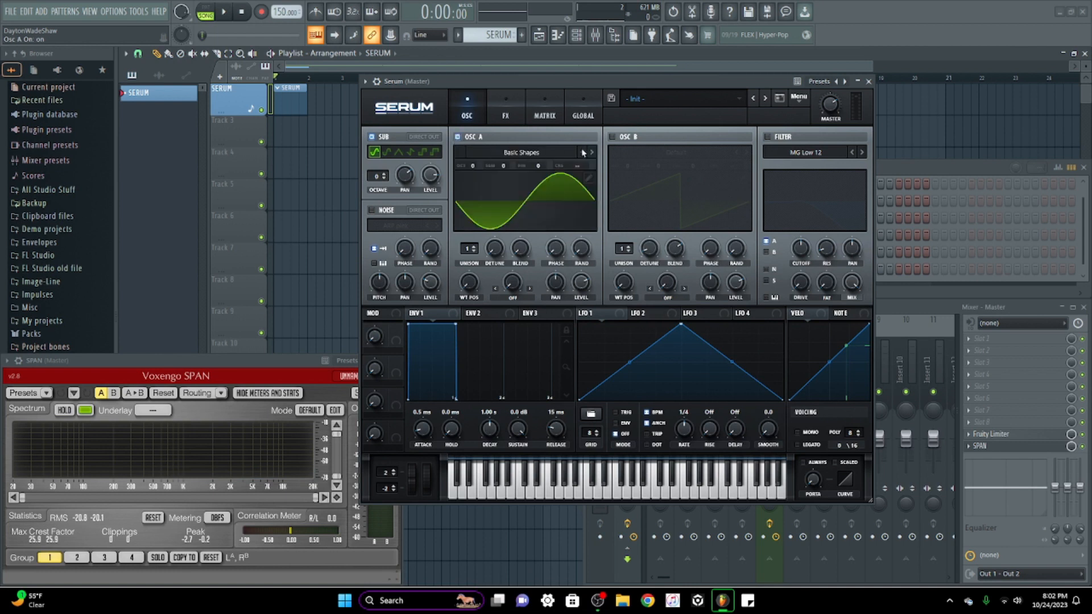
{"action": "left_click", "coordinate": [612, 138]}
{"action": "left_click", "coordinate": [372, 210]}
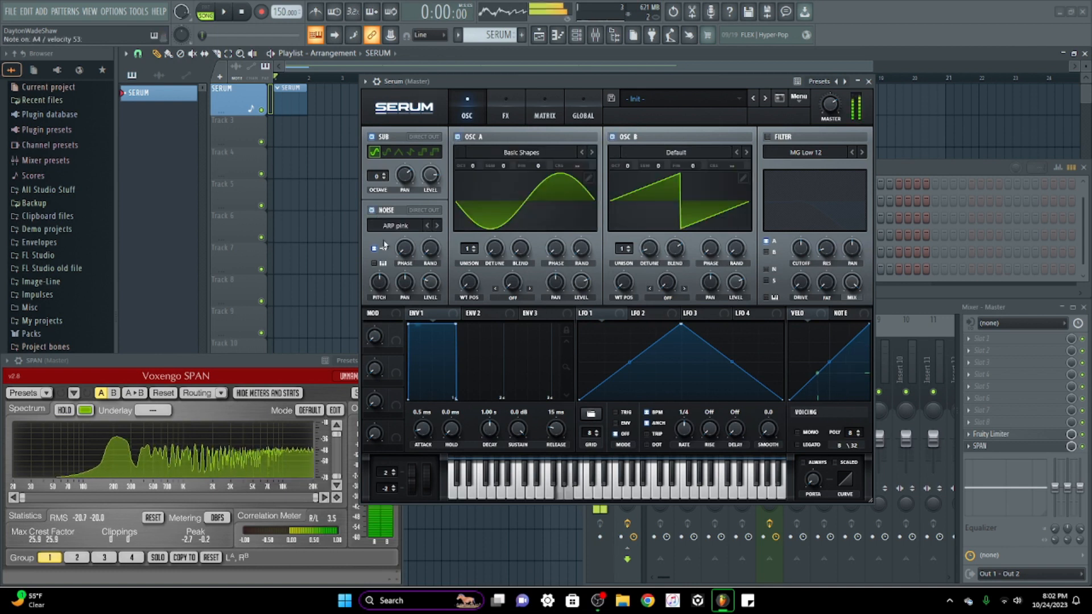
{"action": "left_click", "coordinate": [439, 211]}
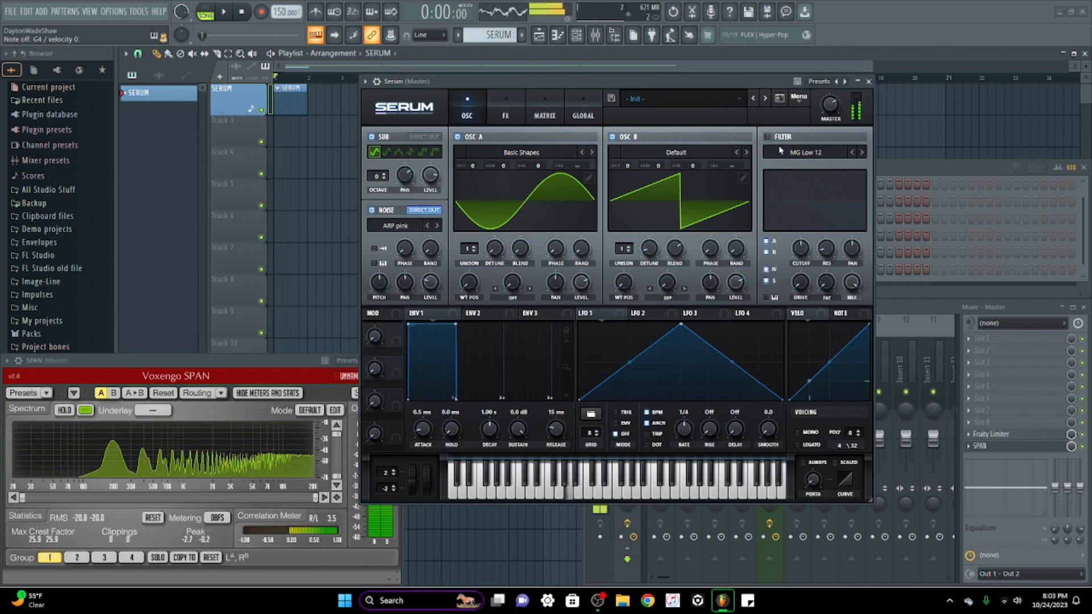
Step: Enable the filter and change its type to High 24 from the Normal category
{"action": "left_click", "coordinate": [767, 136]}
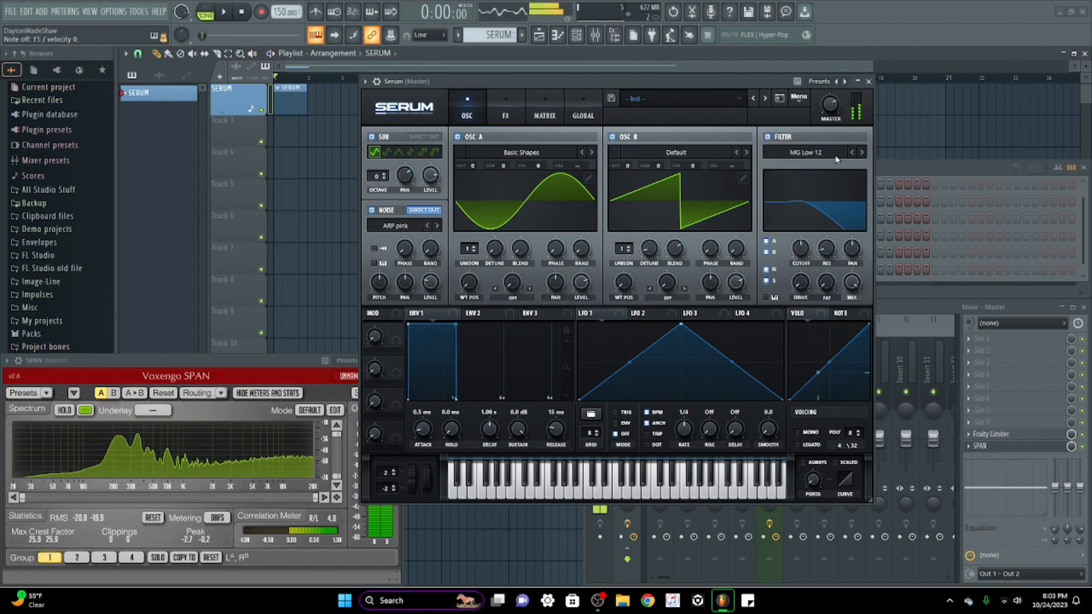
{"action": "left_click", "coordinate": [813, 153]}
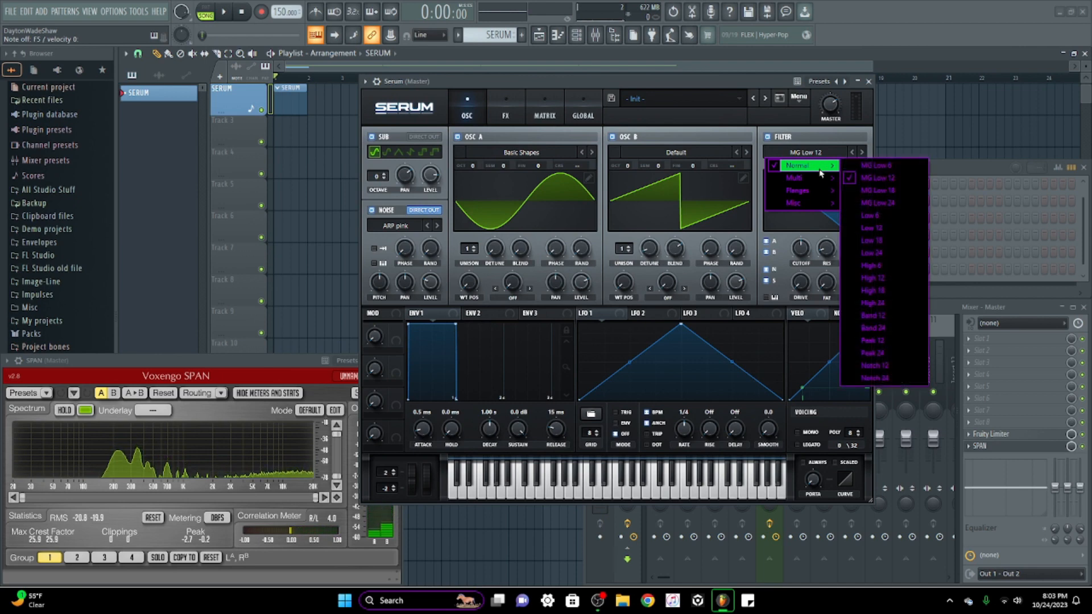
{"action": "mouse_move", "coordinate": [821, 180]}
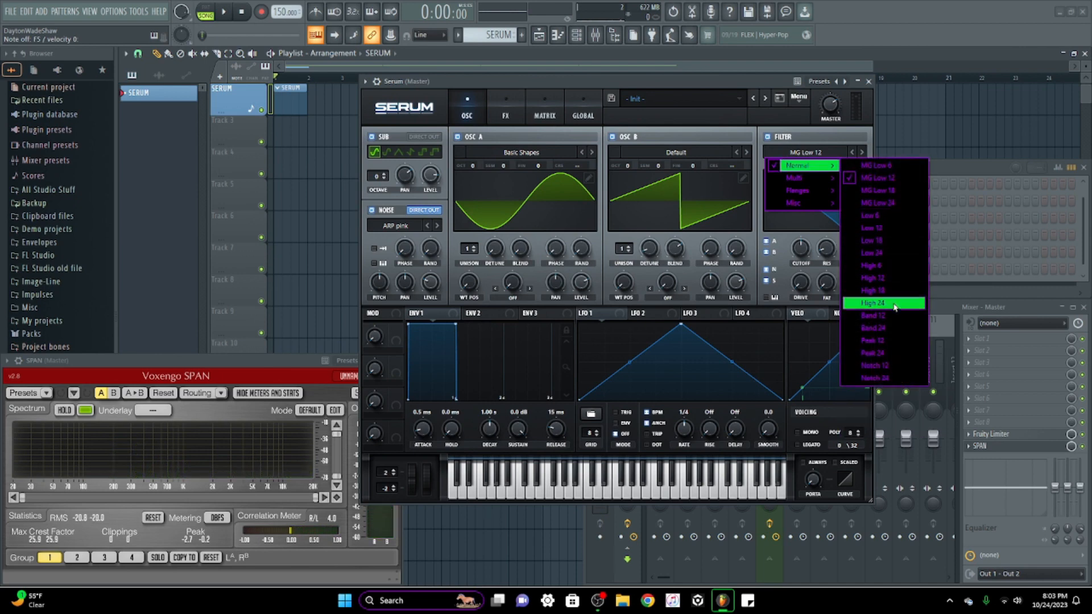
{"action": "left_click", "coordinate": [887, 303]}
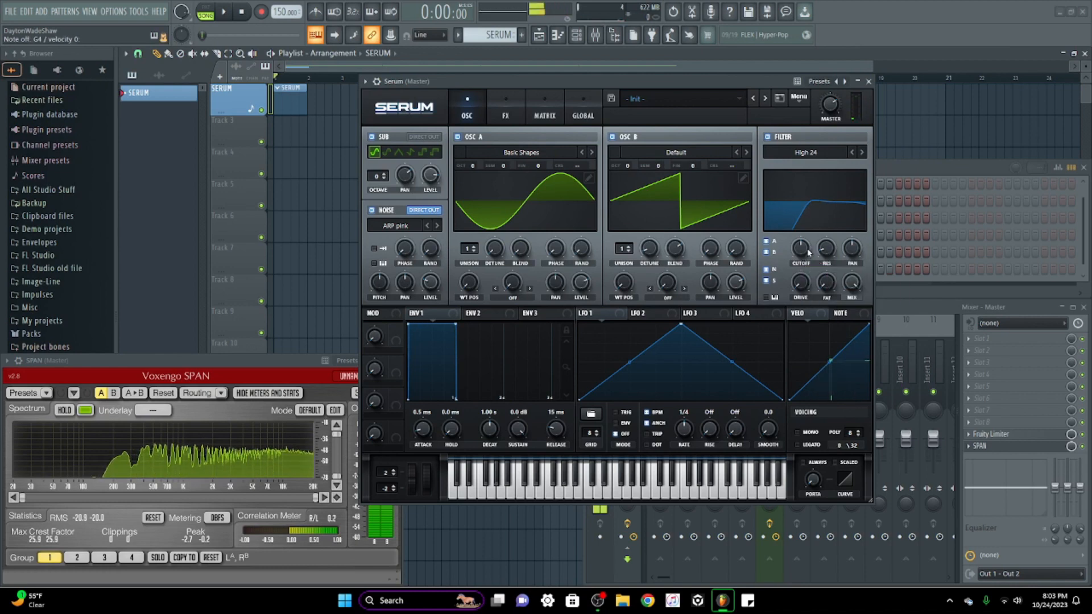
Step: Sweep the High 24 filter's cutoff, raise its resonance, and reset the filter pan to its default
{"action": "left_click_drag", "start_coordinate": [799, 252], "coordinate": [816, 225]}
{"action": "left_click", "coordinate": [836, 205]}
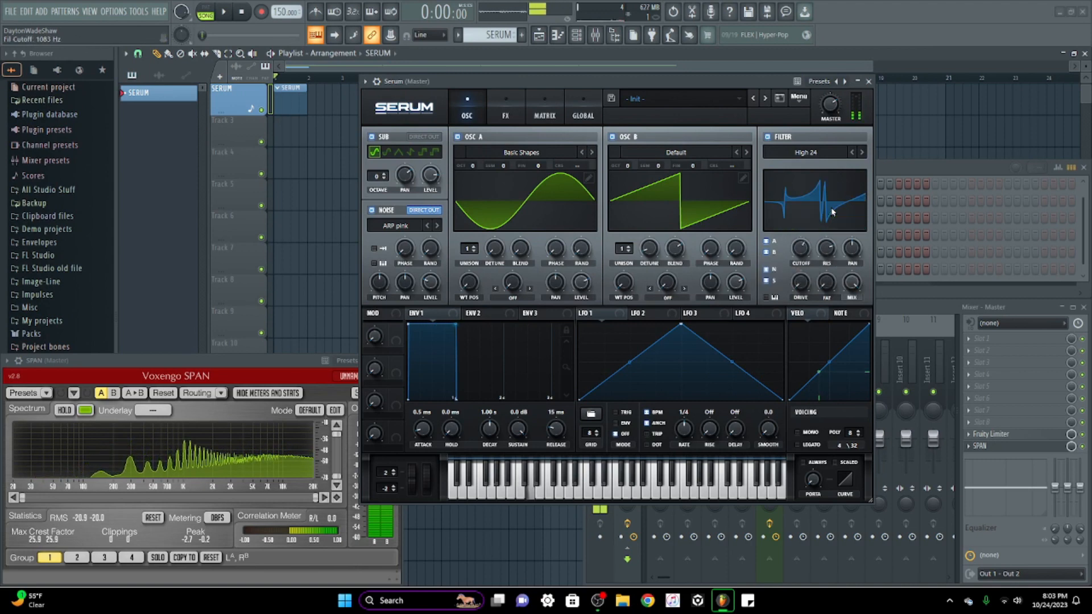
{"action": "left_click", "coordinate": [831, 211]}
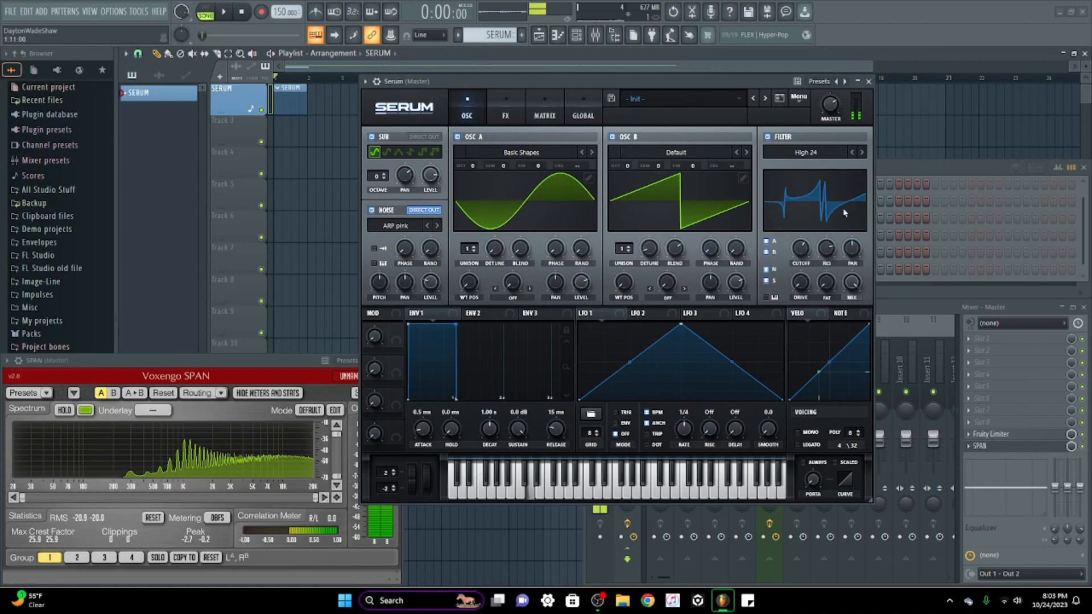
{"action": "left_click", "coordinate": [831, 208]}
{"action": "left_click_drag", "start_coordinate": [797, 249], "coordinate": [901, 145]}
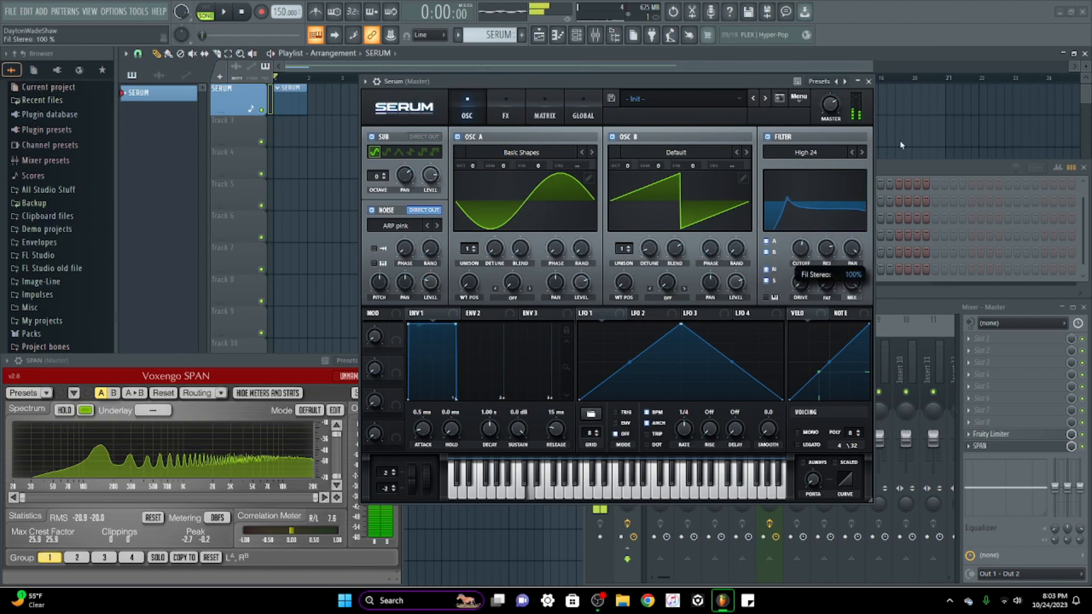
{"action": "right_click", "coordinate": [852, 248]}
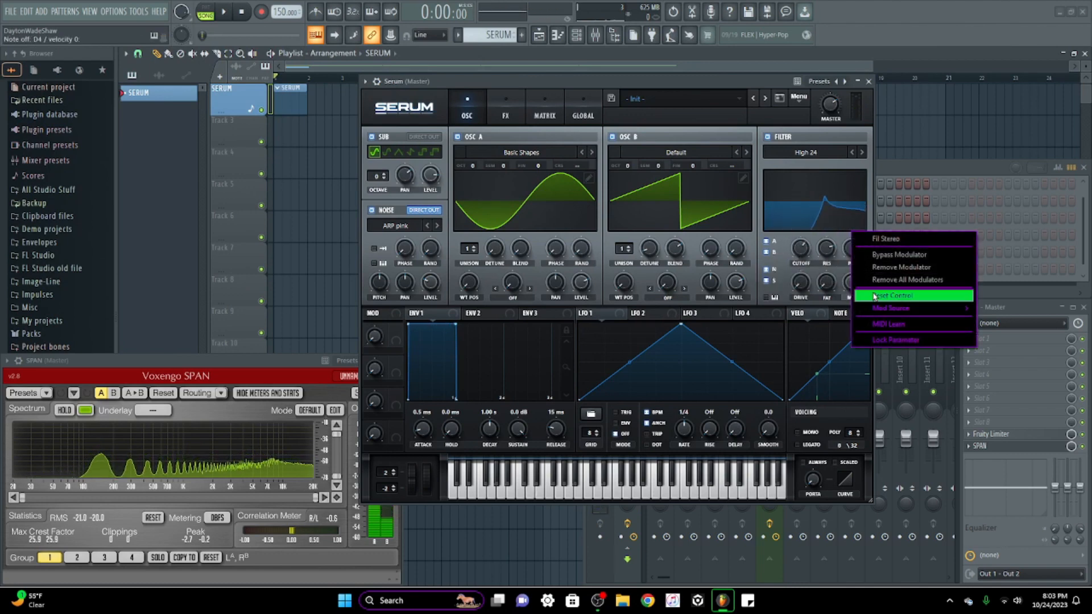
{"action": "left_click", "coordinate": [874, 296]}
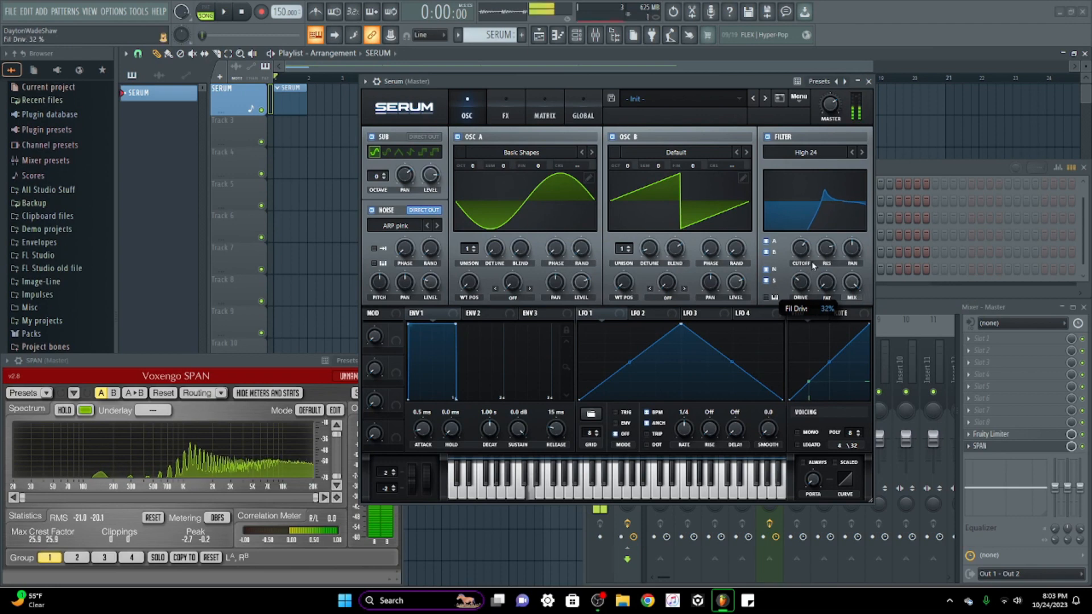
Step: Adjust the filter's drive and cutoff, and switch off its keyboard tracking
{"action": "left_click_drag", "start_coordinate": [826, 248], "coordinate": [828, 273]}
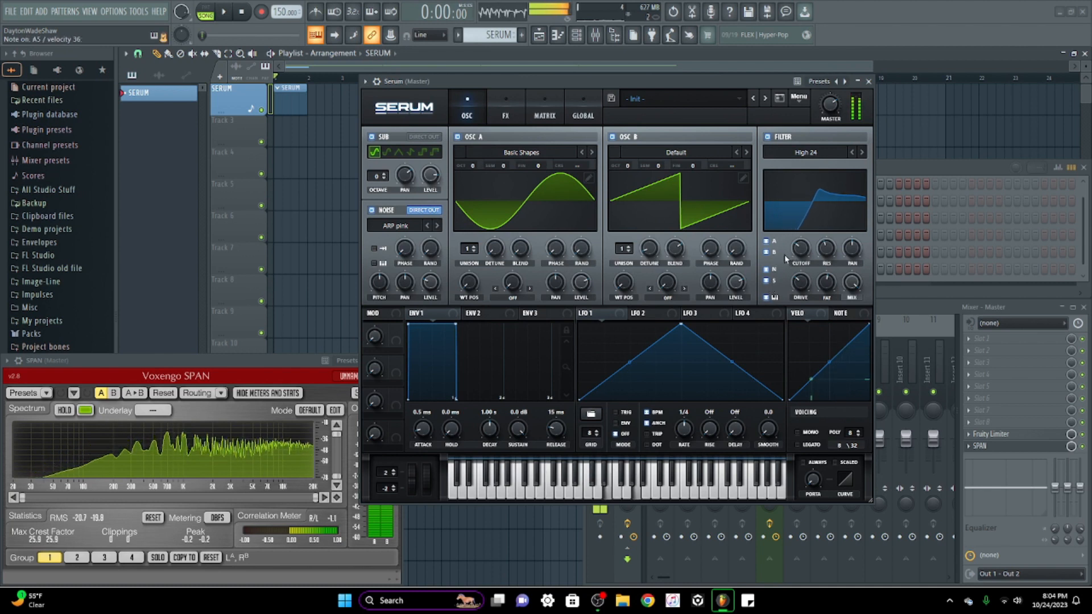
{"action": "left_click", "coordinate": [766, 297]}
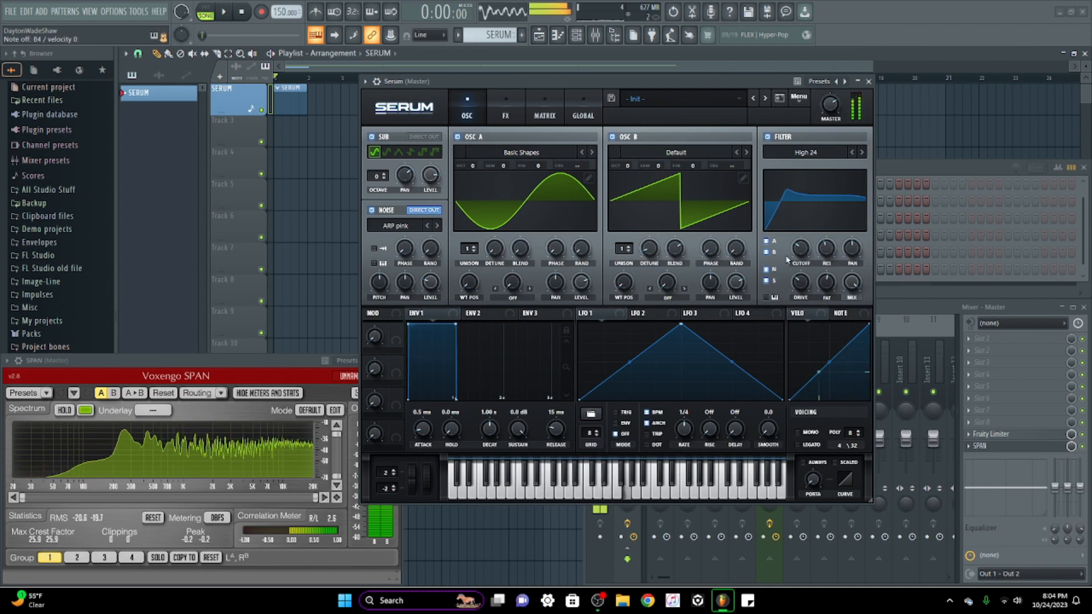
{"action": "left_click_drag", "start_coordinate": [801, 251], "coordinate": [760, 172]}
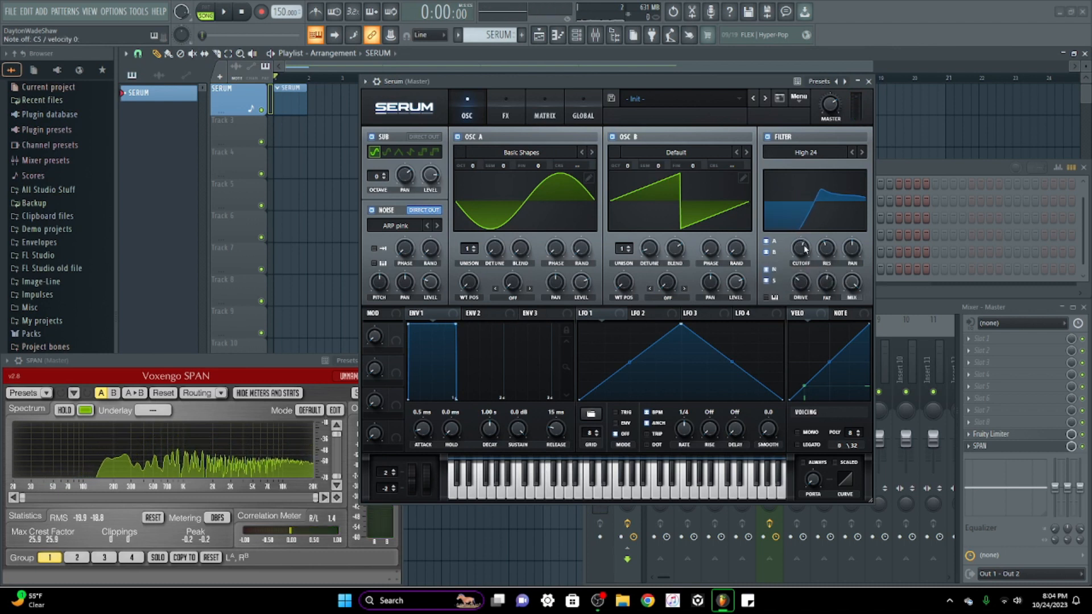
{"action": "left_click_drag", "start_coordinate": [803, 248], "coordinate": [792, 301]}
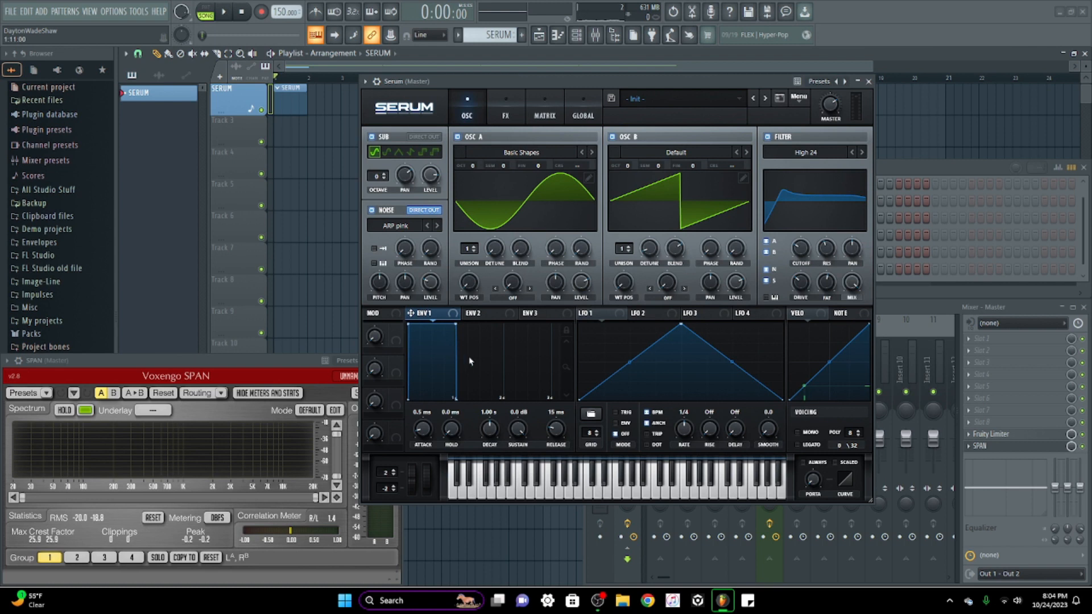
Step: Vary Envelope 1's attack and hold times, ending with a 602 ms attack and a 0.1 ms hold
{"action": "left_click", "coordinate": [591, 313]}
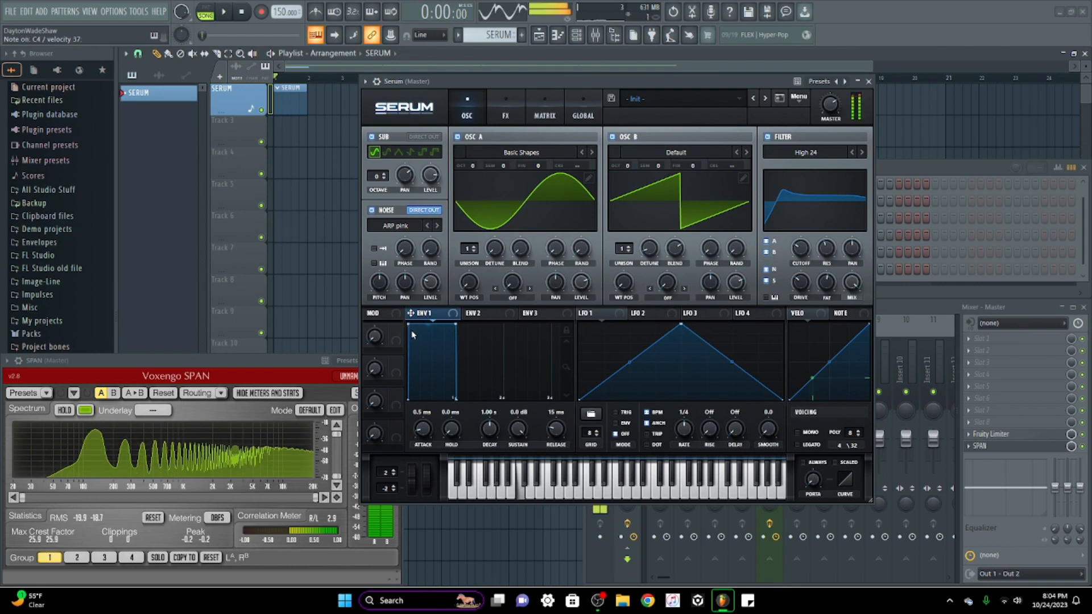
{"action": "left_click_drag", "start_coordinate": [567, 367], "coordinate": [572, 400]}
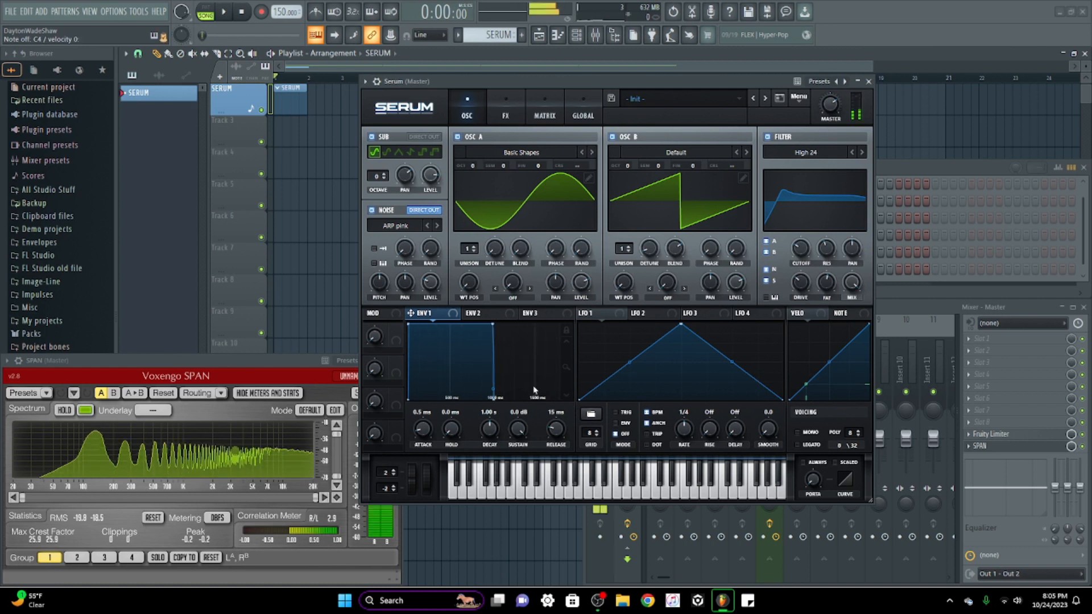
{"action": "left_click_drag", "start_coordinate": [425, 433], "coordinate": [437, 388]}
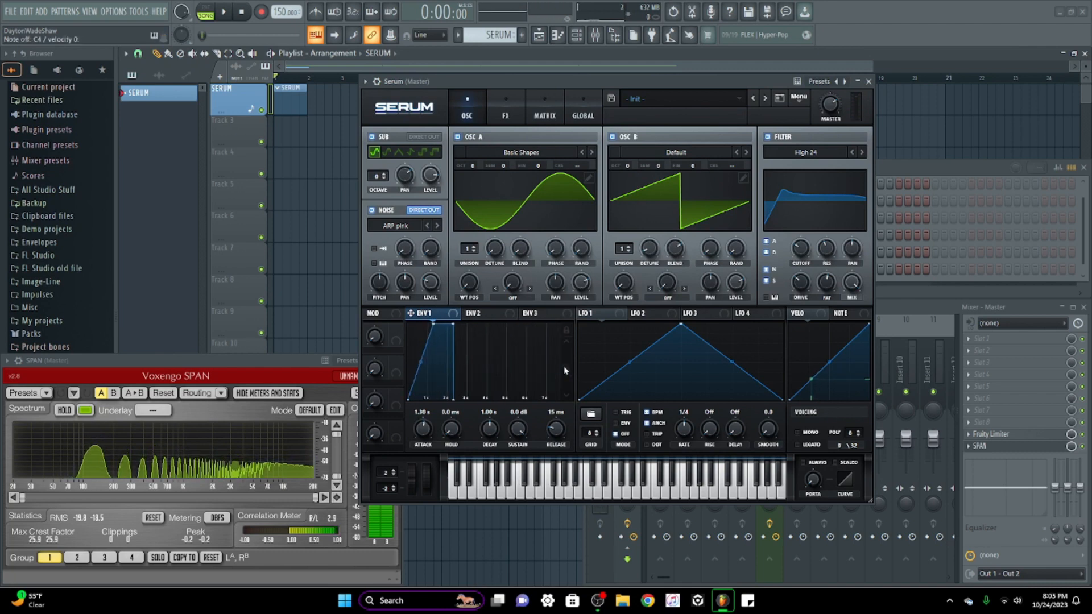
{"action": "left_click_drag", "start_coordinate": [433, 428], "coordinate": [418, 455]}
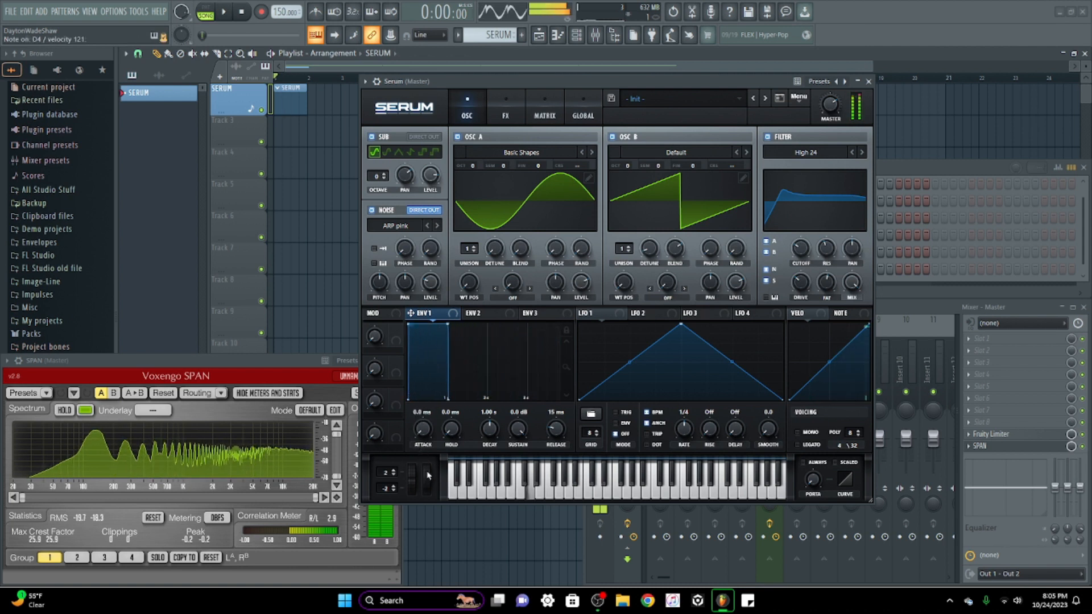
{"action": "left_click_drag", "start_coordinate": [431, 433], "coordinate": [444, 332]}
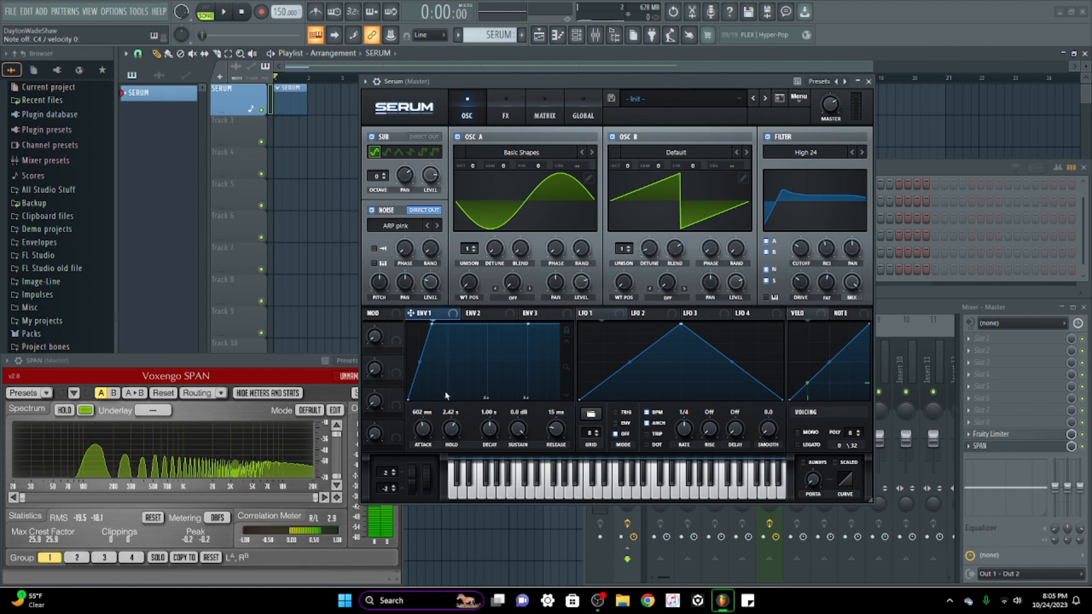
{"action": "left_click_drag", "start_coordinate": [447, 427], "coordinate": [454, 519]}
Step: Set Envelope 1's decay to 728 ms, sustain to -4.2 dB and release to 1.93 s, and audition it with repeated C4 notes
{"action": "left_click_drag", "start_coordinate": [491, 428], "coordinate": [517, 433]}
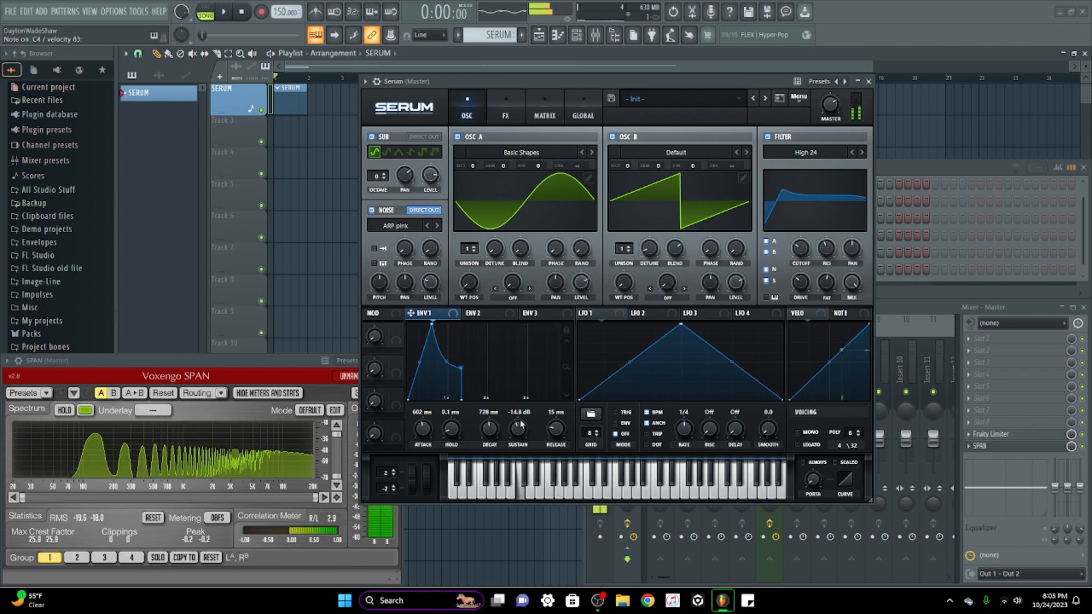
{"action": "left_click_drag", "start_coordinate": [521, 423], "coordinate": [519, 370]}
{"action": "left_click_drag", "start_coordinate": [556, 431], "coordinate": [560, 394]}
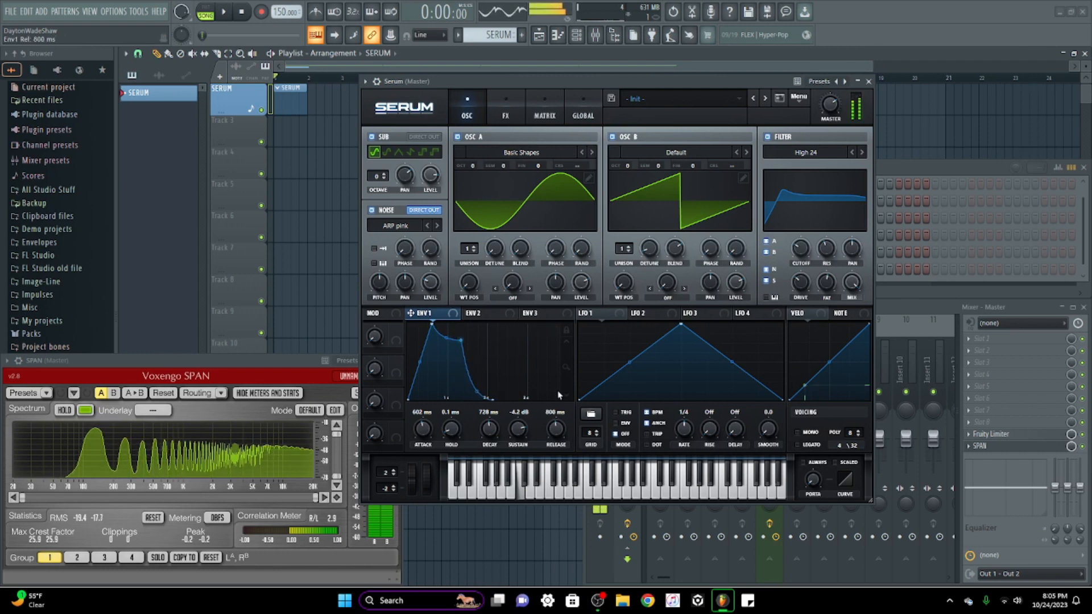
{"action": "left_click_drag", "start_coordinate": [563, 432], "coordinate": [562, 421]}
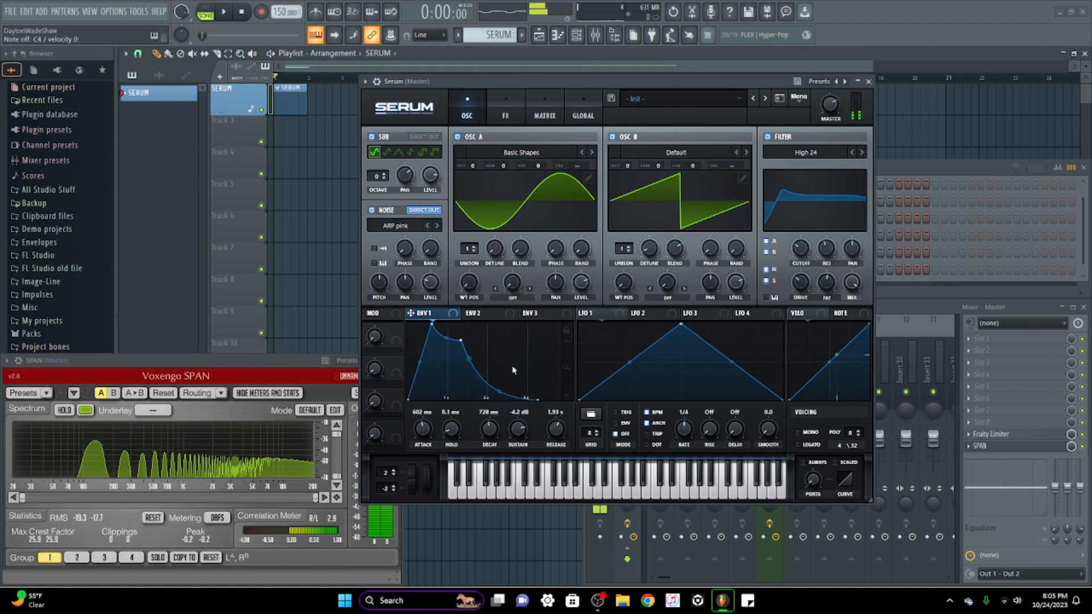
{"action": "left_click", "coordinate": [522, 490]}
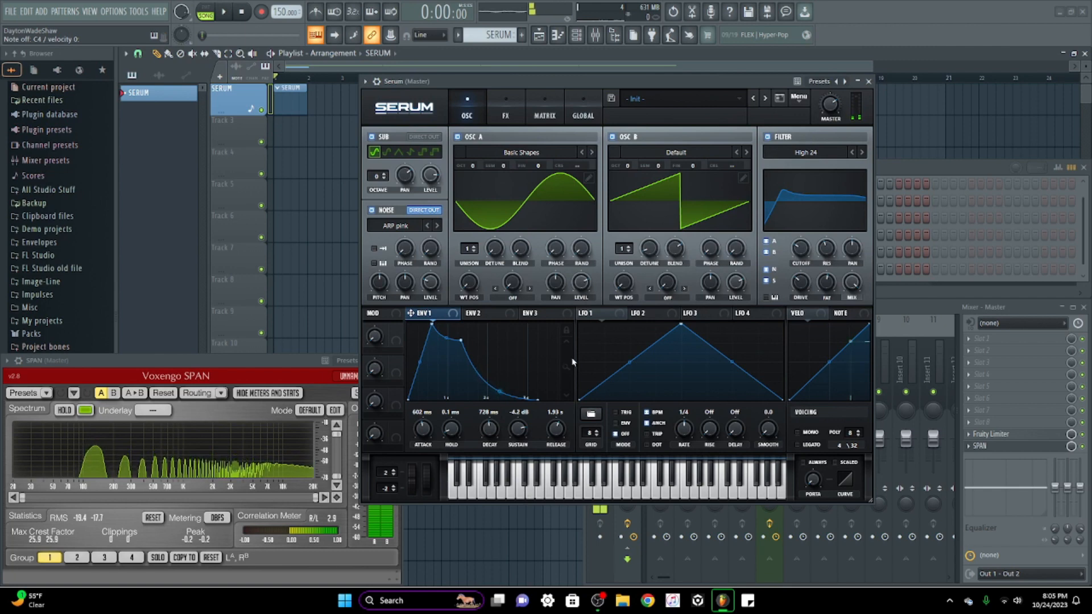
{"action": "left_click", "coordinate": [524, 490]}
{"action": "left_click", "coordinate": [521, 495]}
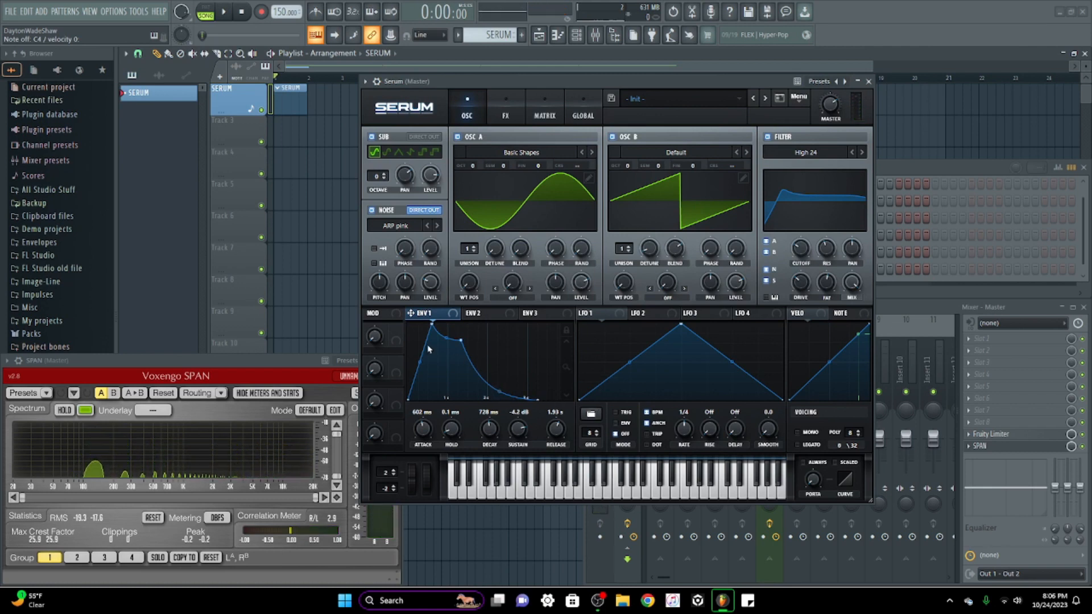
Step: Set Envelope 1's attack, decay and release to 0.0 ms, sustain to -14.8 dB and hold to 2.00 s
{"action": "left_click_drag", "start_coordinate": [423, 427], "coordinate": [469, 468]}
{"action": "left_click_drag", "start_coordinate": [522, 432], "coordinate": [552, 455]}
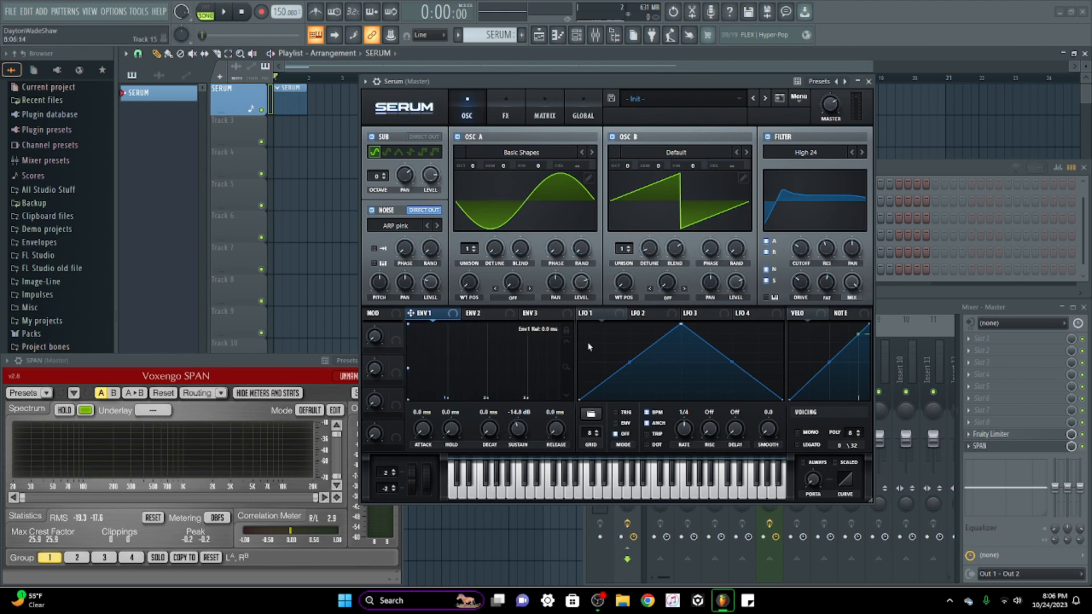
{"action": "left_click", "coordinate": [593, 313]}
{"action": "left_click_drag", "start_coordinate": [423, 435], "coordinate": [483, 361]}
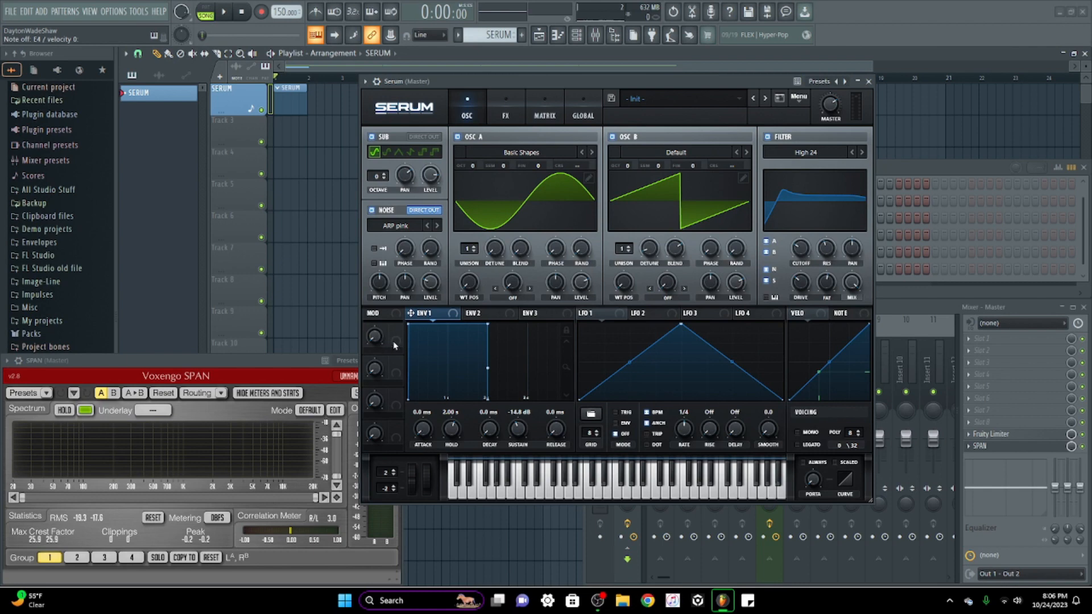
Step: Move LFO 1's peak point earlier and lower, and compare its shape with LFO 2
{"action": "mouse_move", "coordinate": [381, 340]}
{"action": "left_mouse_down"}
{"action": "mouse_move", "coordinate": [382, 327]}
{"action": "mouse_move", "coordinate": [382, 338]}
{"action": "left_mouse_up"}
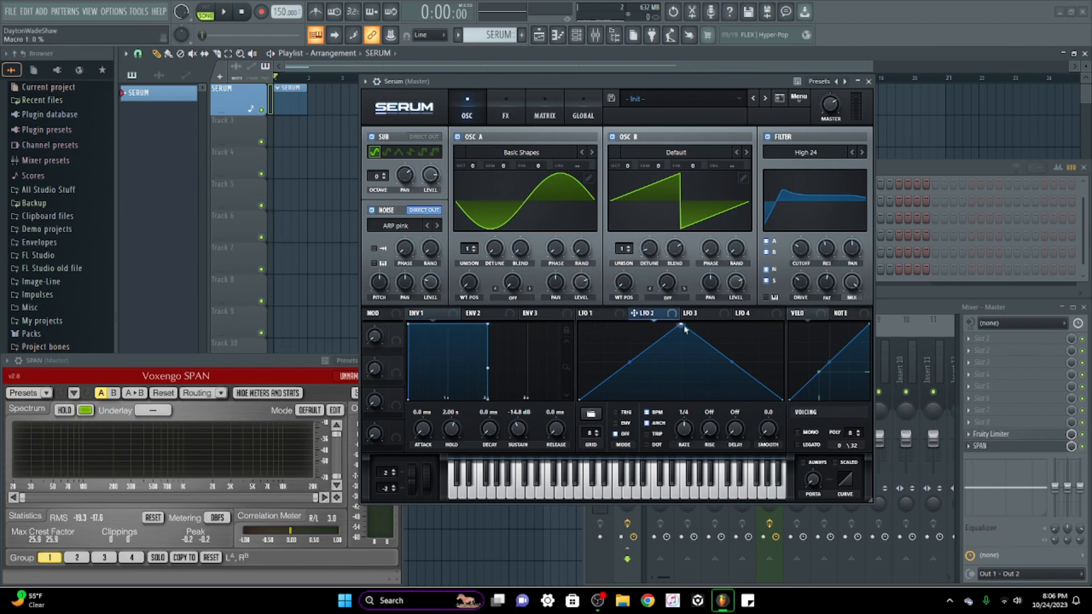
{"action": "left_click", "coordinate": [750, 313]}
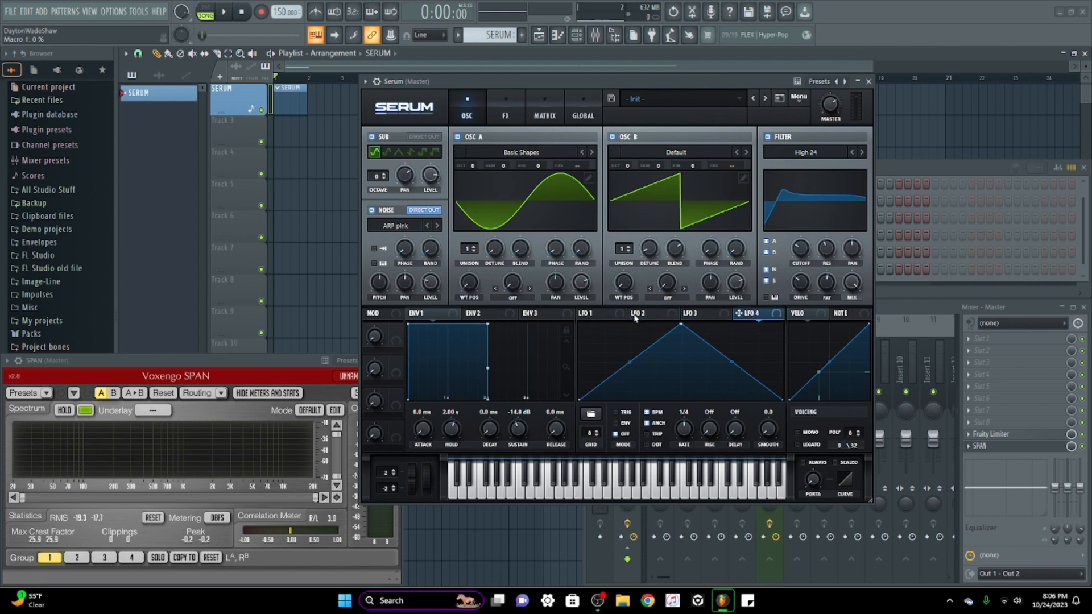
{"action": "left_click", "coordinate": [600, 314]}
{"action": "left_click_drag", "start_coordinate": [682, 325], "coordinate": [627, 348]}
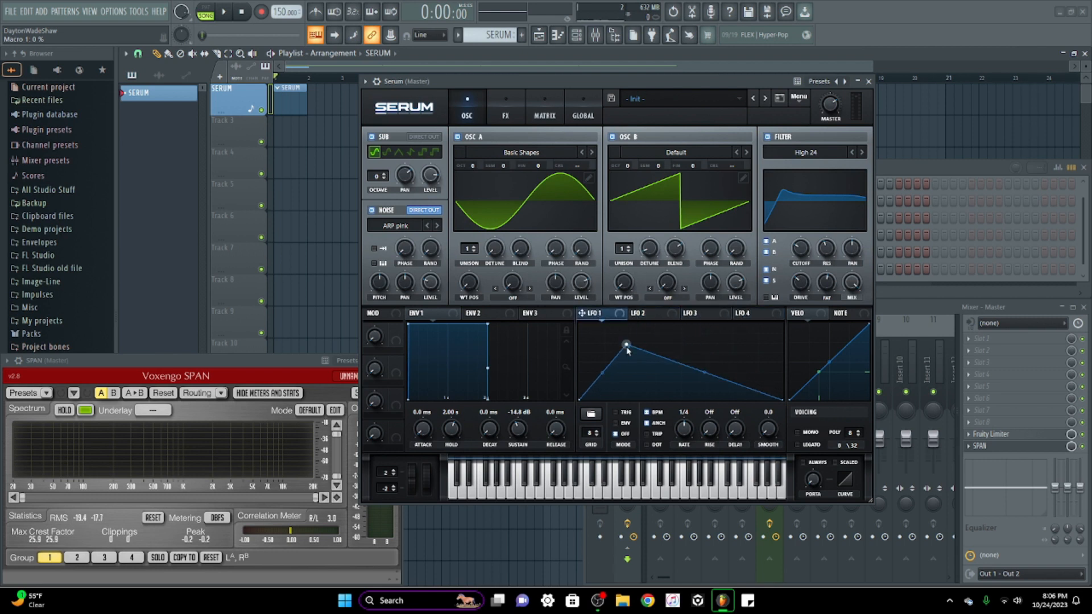
{"action": "left_click", "coordinate": [646, 314]}
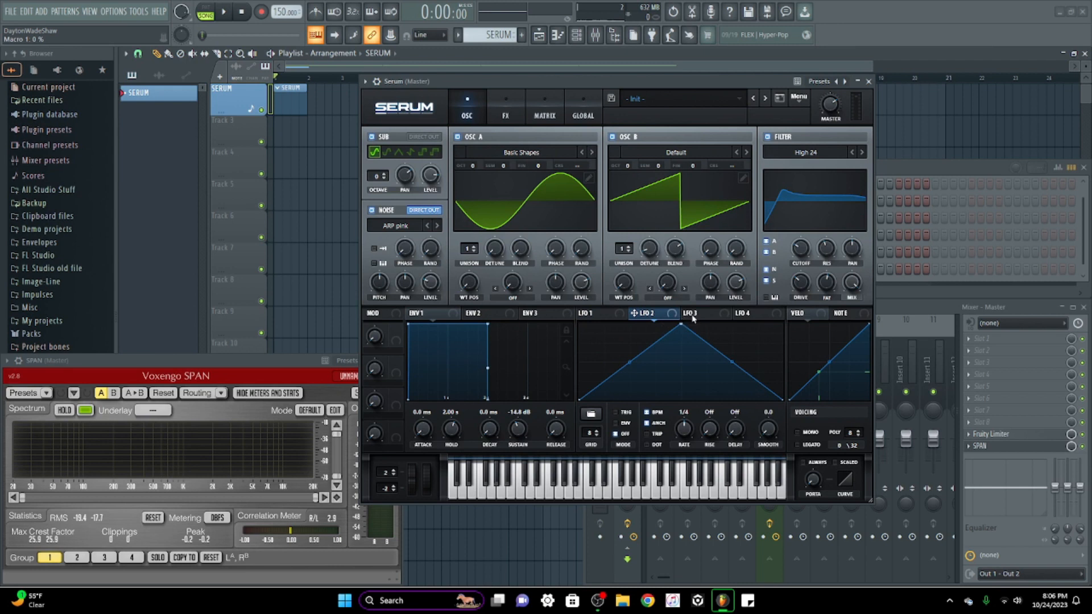
{"action": "left_click", "coordinate": [592, 313]}
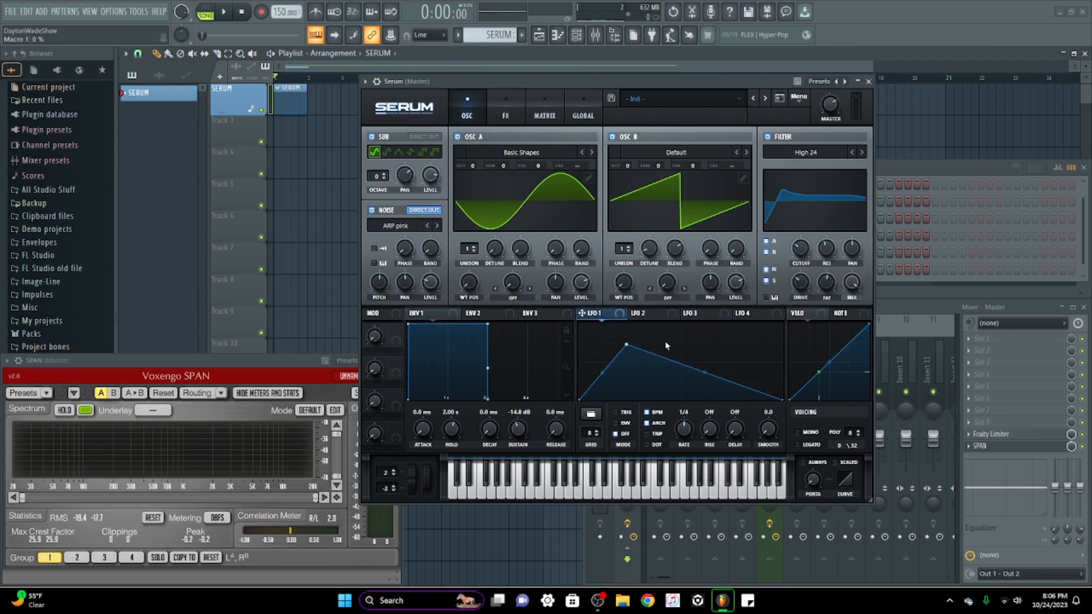
Step: Assign LFO 1 to oscillator A's level with a modulation amount of 50, and place the LFO's peak at the centre of its full height
{"action": "left_click_drag", "start_coordinate": [626, 345], "coordinate": [611, 319]}
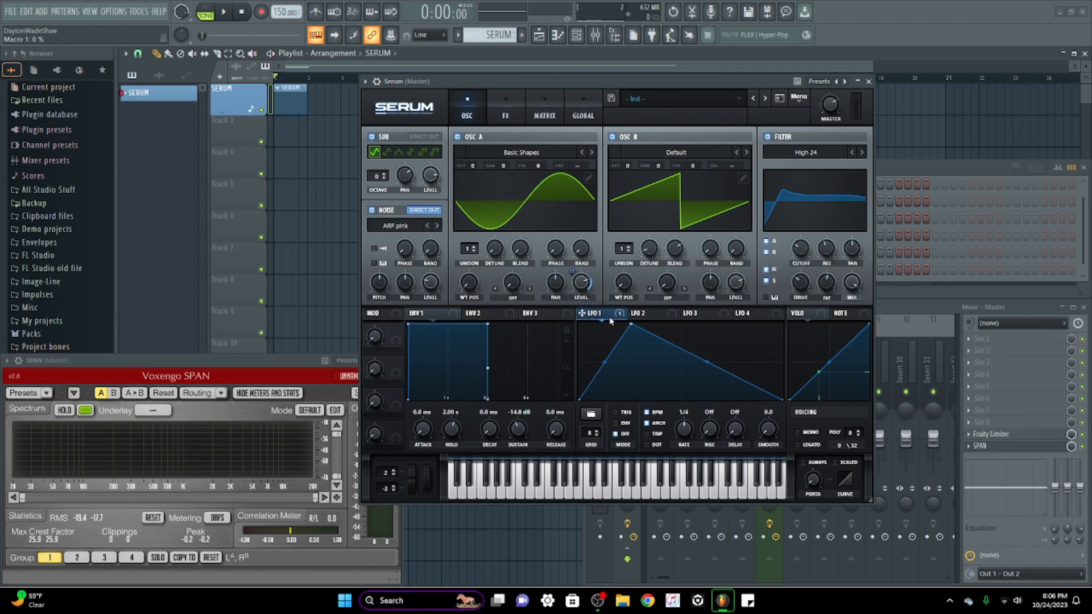
{"action": "mouse_move", "coordinate": [620, 320]}
{"action": "mouse_move", "coordinate": [588, 284]}
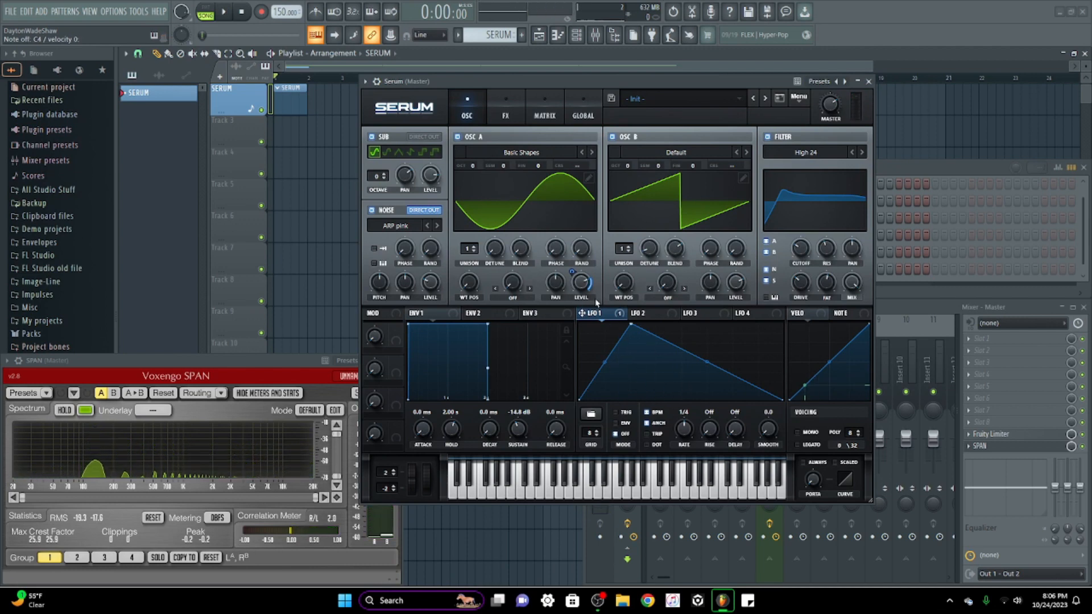
{"action": "left_click_drag", "start_coordinate": [583, 287], "coordinate": [572, 266]}
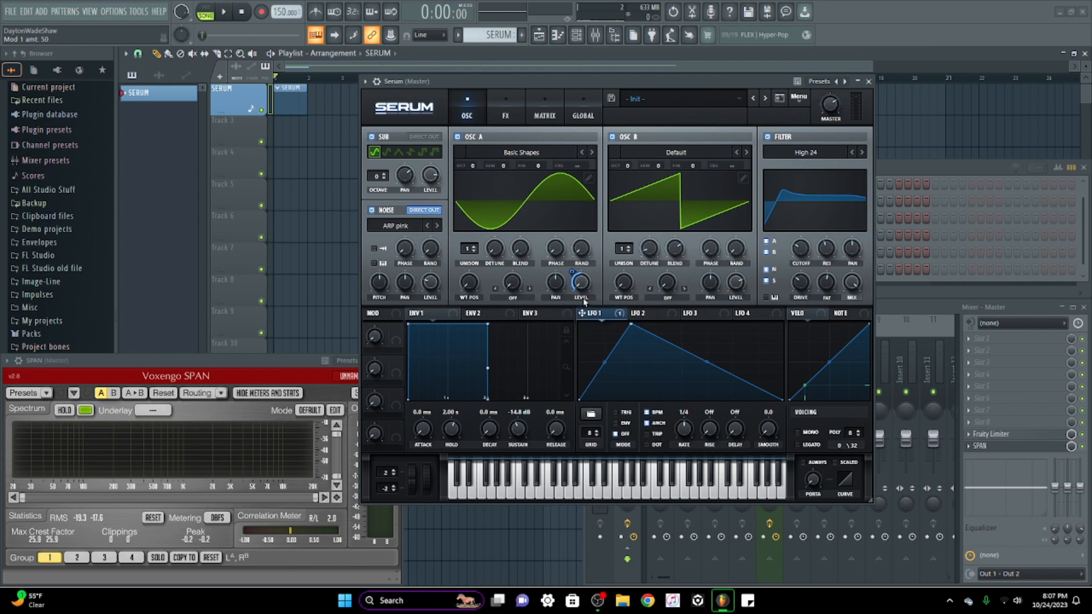
{"action": "left_click_drag", "start_coordinate": [630, 326], "coordinate": [681, 325]}
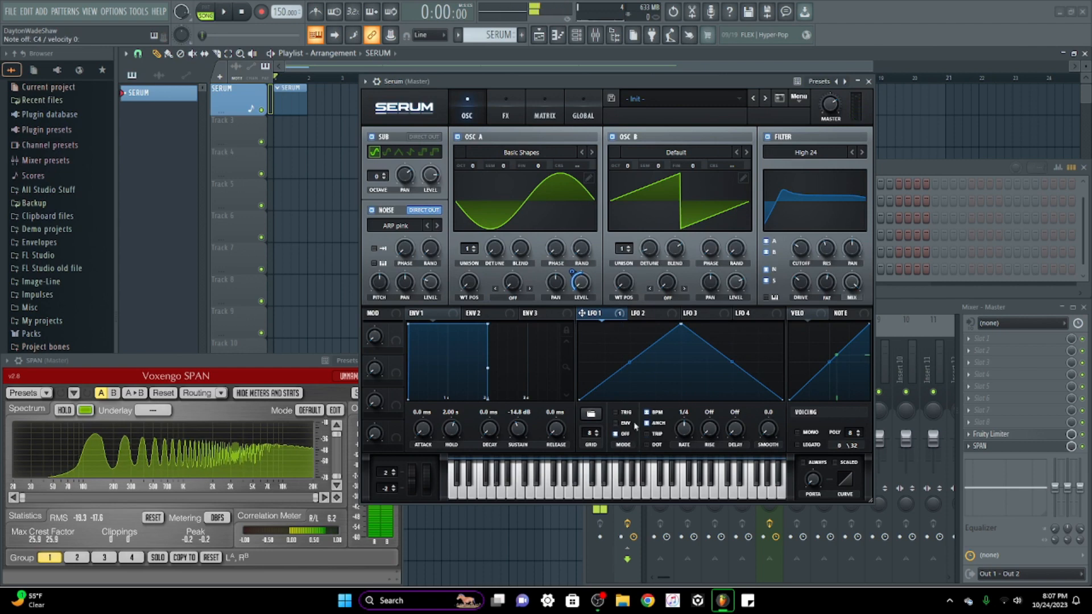
{"action": "mouse_move", "coordinate": [628, 417]}
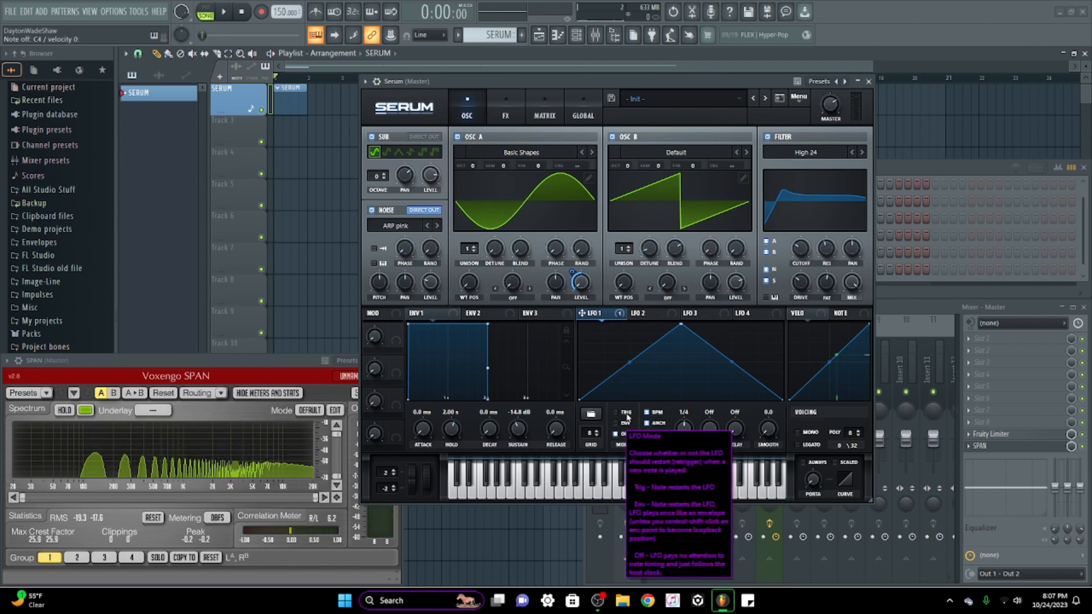
Step: Compare LFO 1's Off and Trig modes, leave it on Trig, and audition it at a rate of 1/4
{"action": "left_click", "coordinate": [626, 414]}
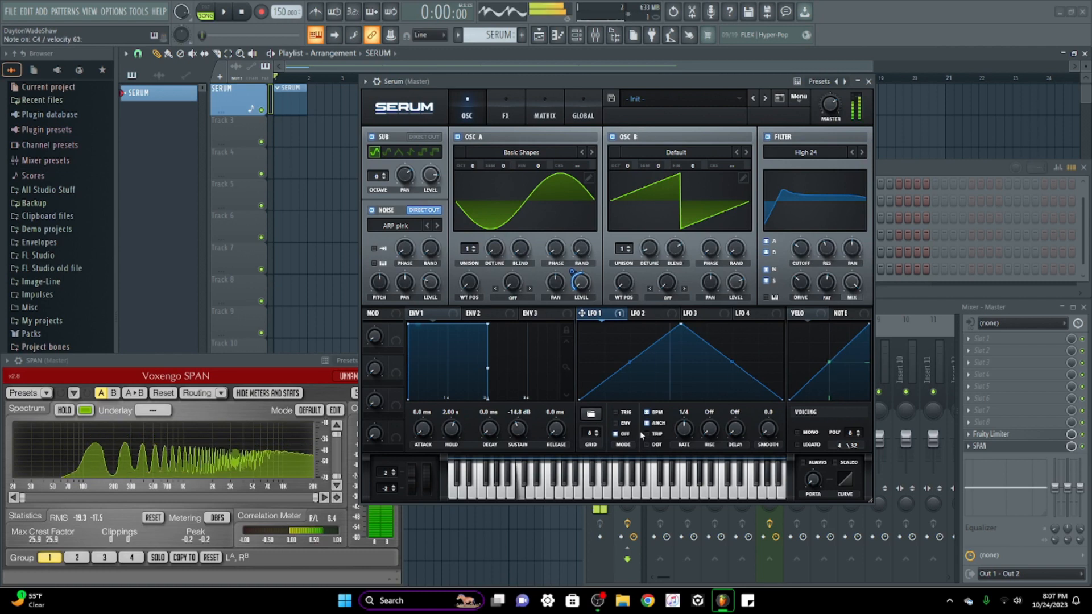
{"action": "left_click", "coordinate": [628, 415]}
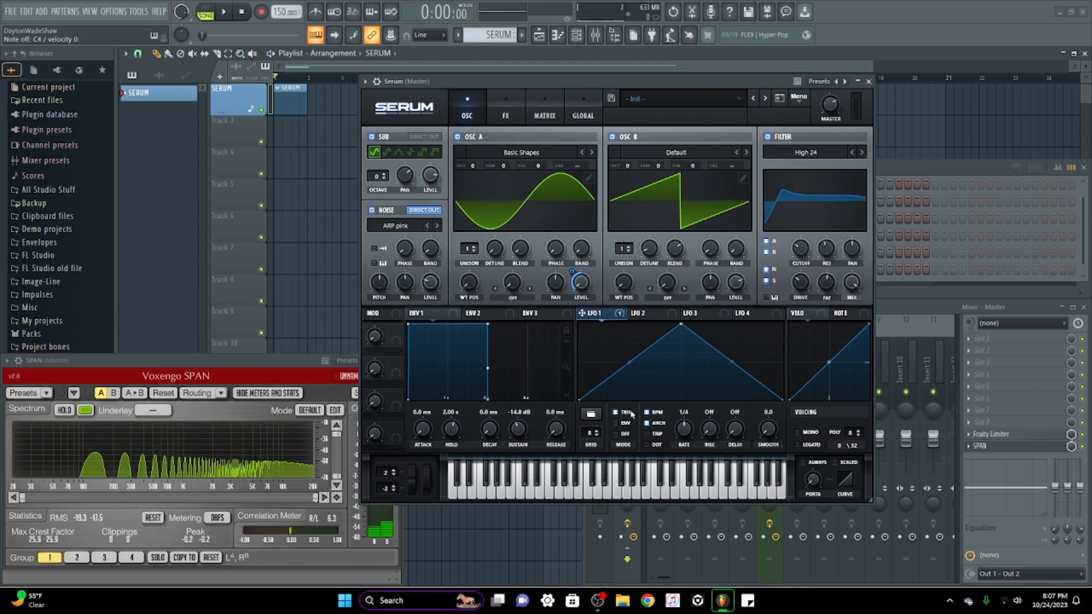
{"action": "mouse_move", "coordinate": [688, 430]}
{"action": "left_mouse_down"}
{"action": "mouse_move", "coordinate": [690, 443]}
{"action": "mouse_move", "coordinate": [690, 429]}
{"action": "left_mouse_up"}
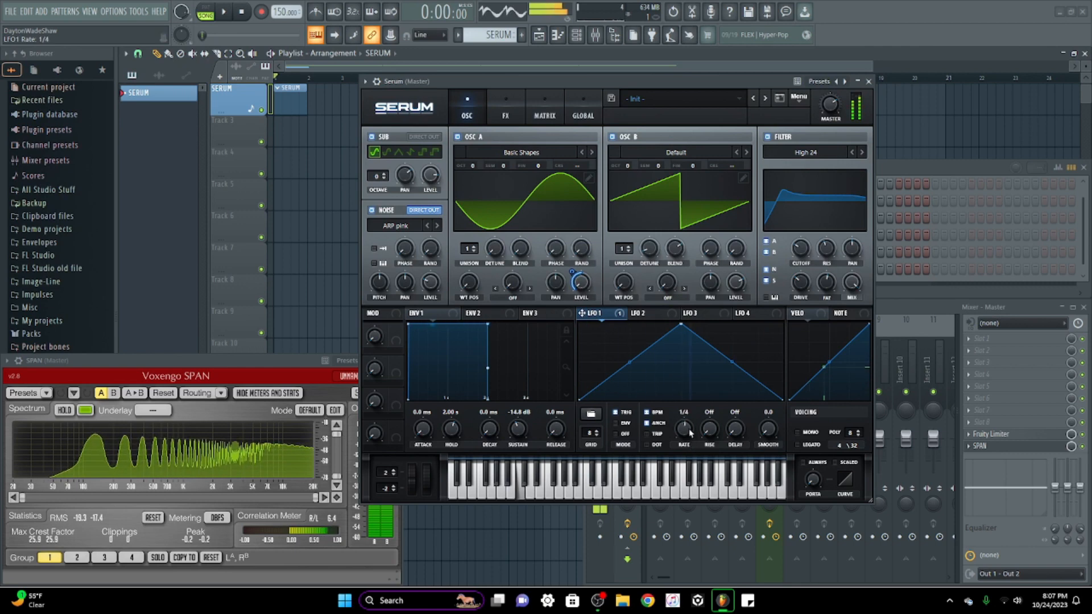
Step: Lower oscillator B's level, assign LFO 1 to it with an amount of 75, and raise LFO 1's amount on oscillator A's level
{"action": "left_click_drag", "start_coordinate": [736, 284], "coordinate": [735, 341]}
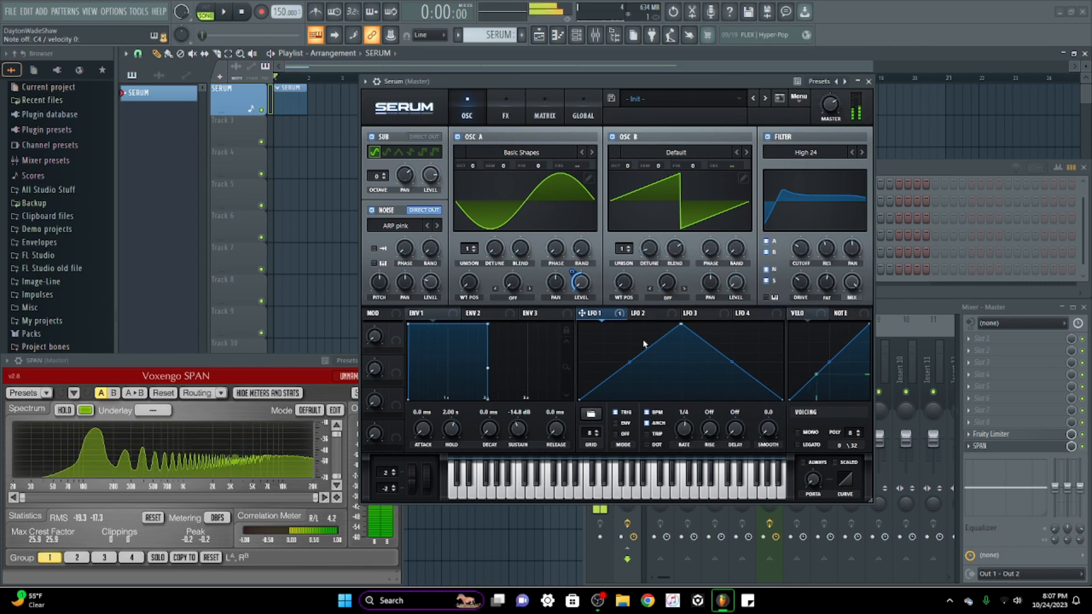
{"action": "right_click", "coordinate": [735, 287]}
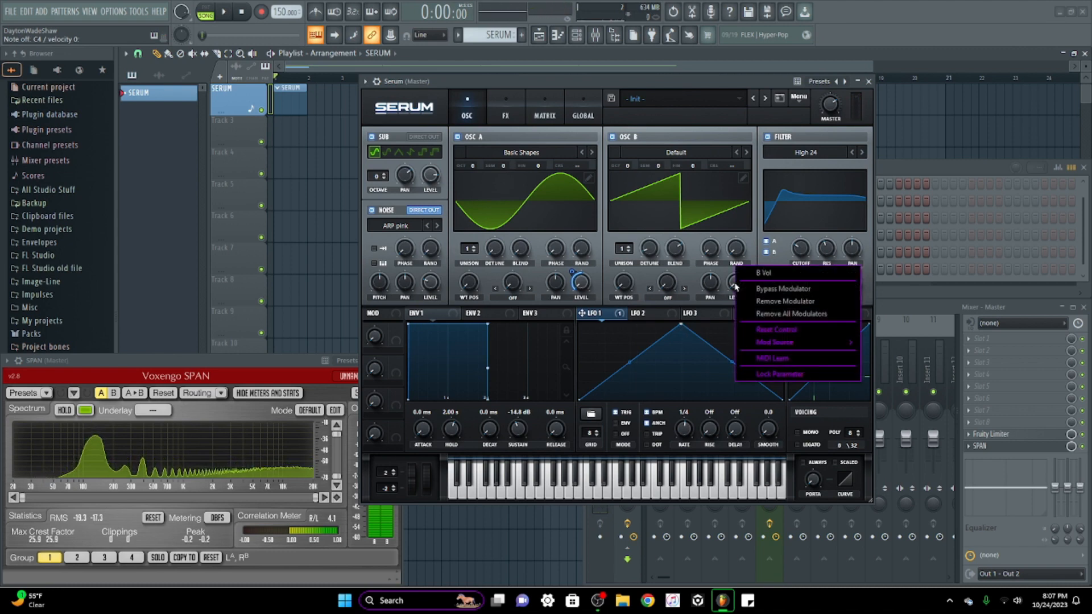
{"action": "left_click", "coordinate": [779, 329]}
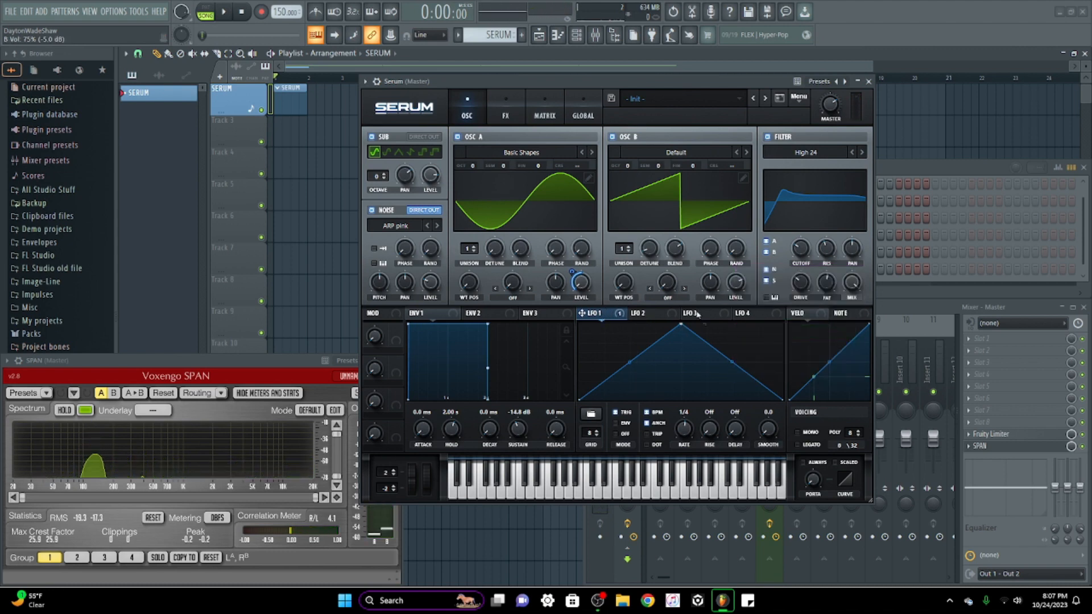
{"action": "left_click_drag", "start_coordinate": [737, 289], "coordinate": [735, 341]}
{"action": "left_click_drag", "start_coordinate": [725, 273], "coordinate": [729, 268]}
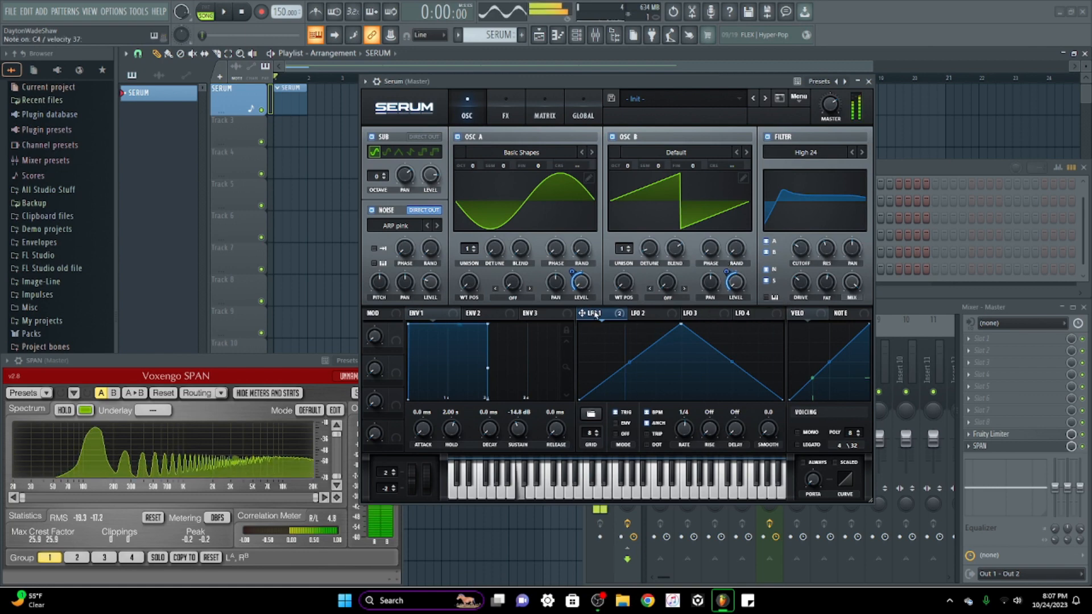
{"action": "left_click_drag", "start_coordinate": [725, 275], "coordinate": [732, 260]}
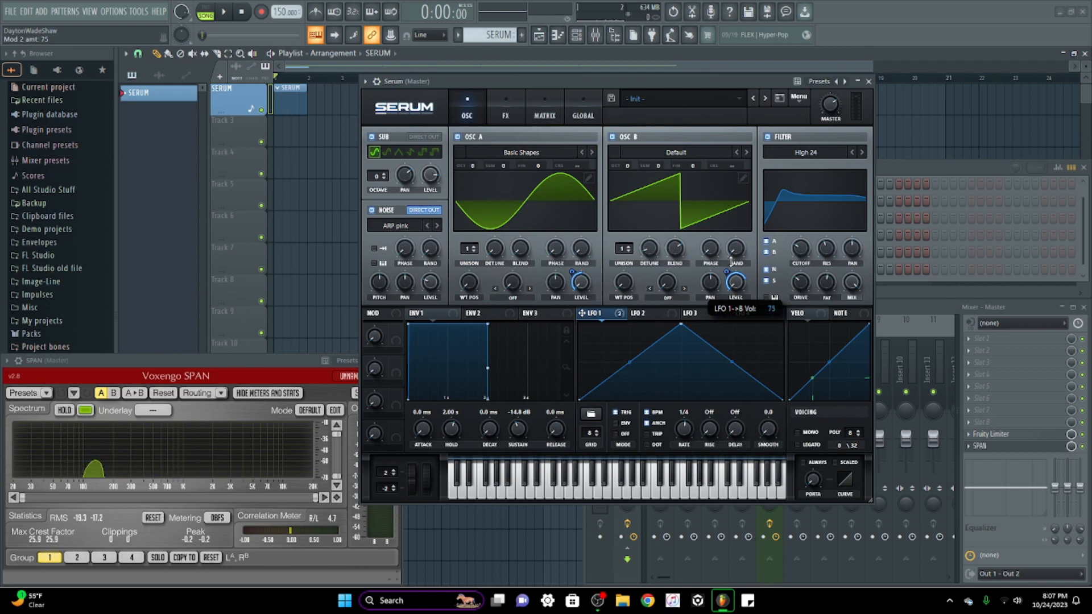
{"action": "left_click_drag", "start_coordinate": [574, 273], "coordinate": [574, 274]}
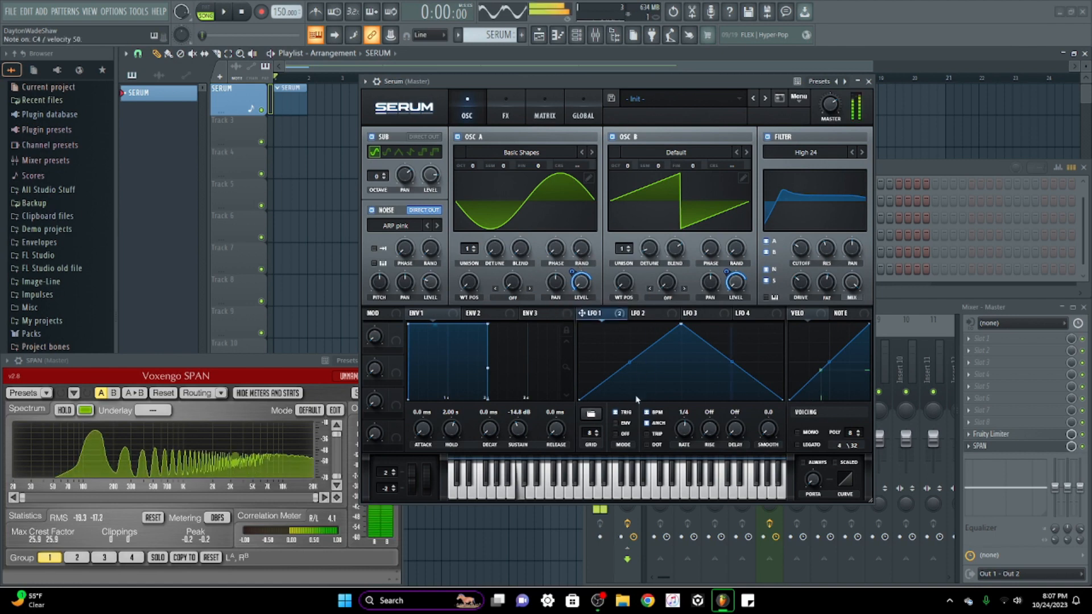
Step: Bend LFO 1's rising segment upward and its falling segment downward, and move the peak close to the end of the cycle
{"action": "left_click_drag", "start_coordinate": [629, 361], "coordinate": [631, 329]}
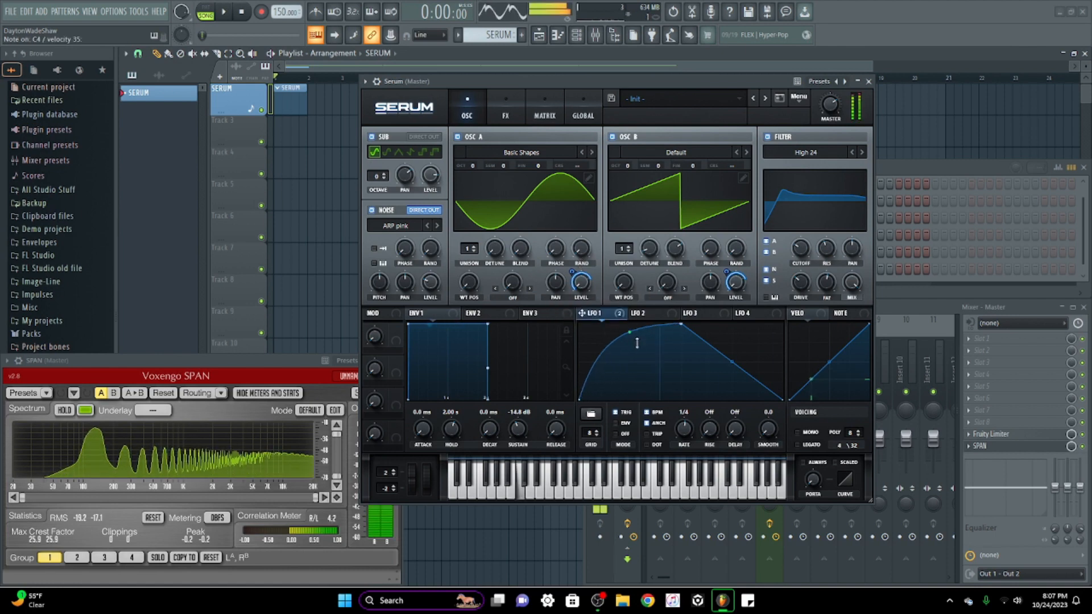
{"action": "left_click_drag", "start_coordinate": [732, 363], "coordinate": [705, 395]}
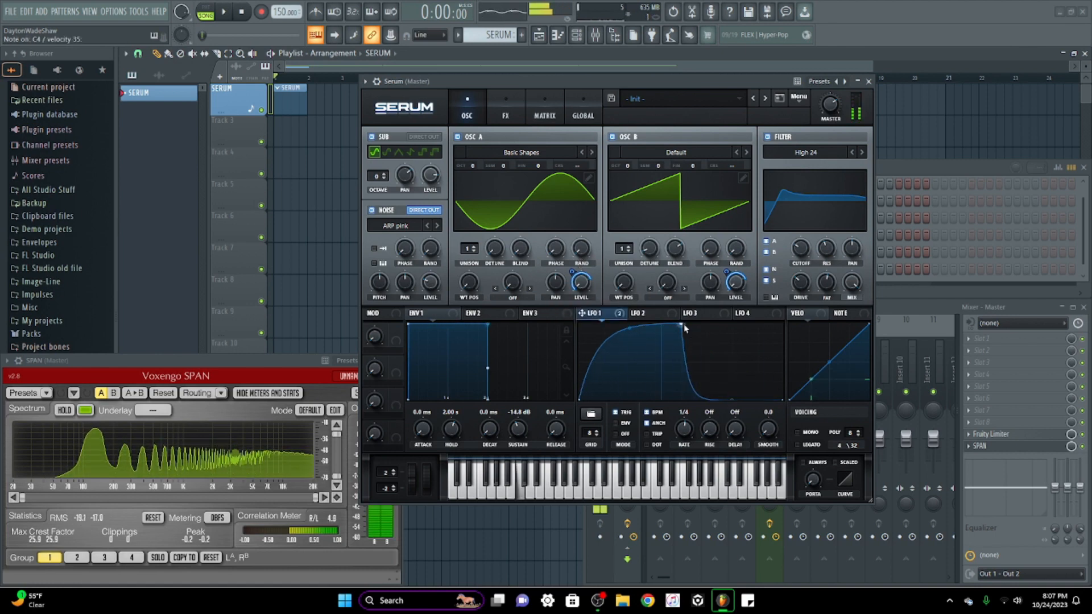
{"action": "left_click_drag", "start_coordinate": [684, 319], "coordinate": [768, 324]}
Step: Try LFO 1's rate at 1/8 and, with BPM sync off, at 14.6 Hz, and restore BPM sync with a rate of 1/2
{"action": "left_click_drag", "start_coordinate": [687, 430], "coordinate": [701, 413]}
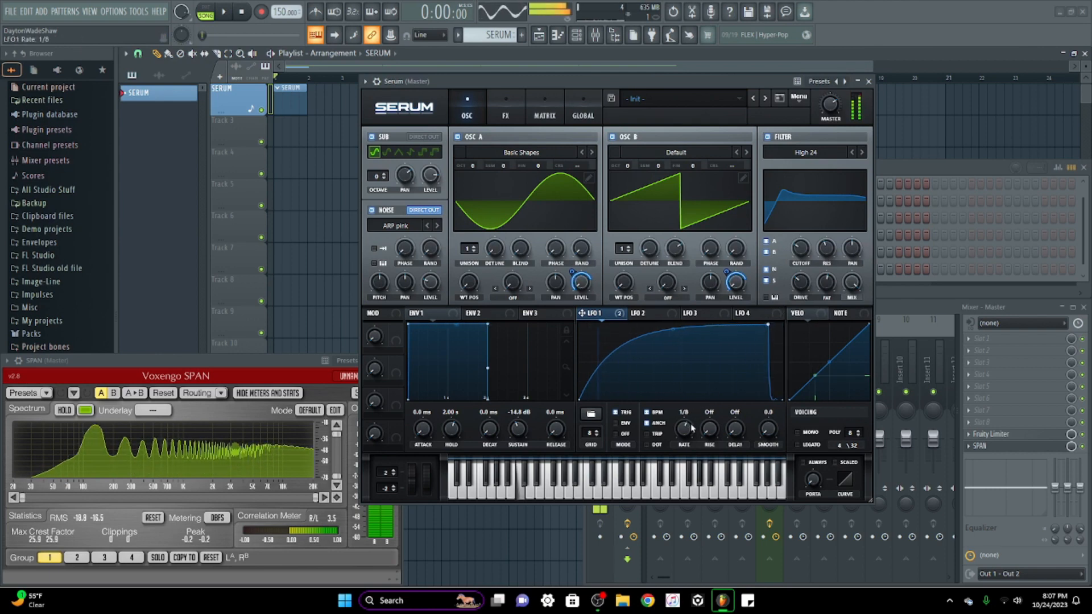
{"action": "left_click", "coordinate": [658, 413]}
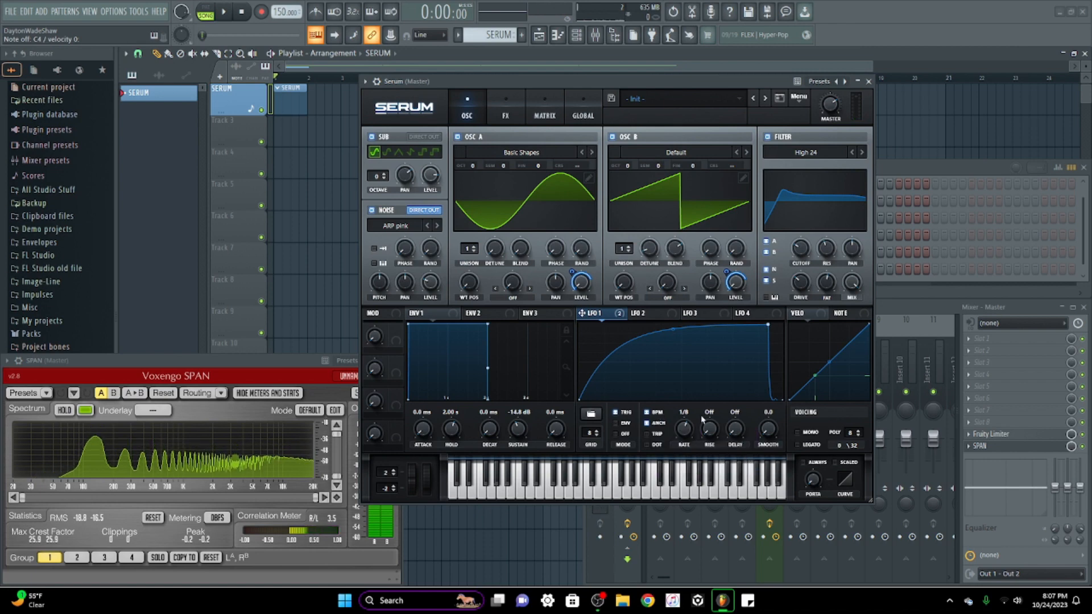
{"action": "mouse_move", "coordinate": [685, 432]}
{"action": "left_mouse_down"}
{"action": "mouse_move", "coordinate": [675, 449]}
{"action": "mouse_move", "coordinate": [684, 422]}
{"action": "left_mouse_up"}
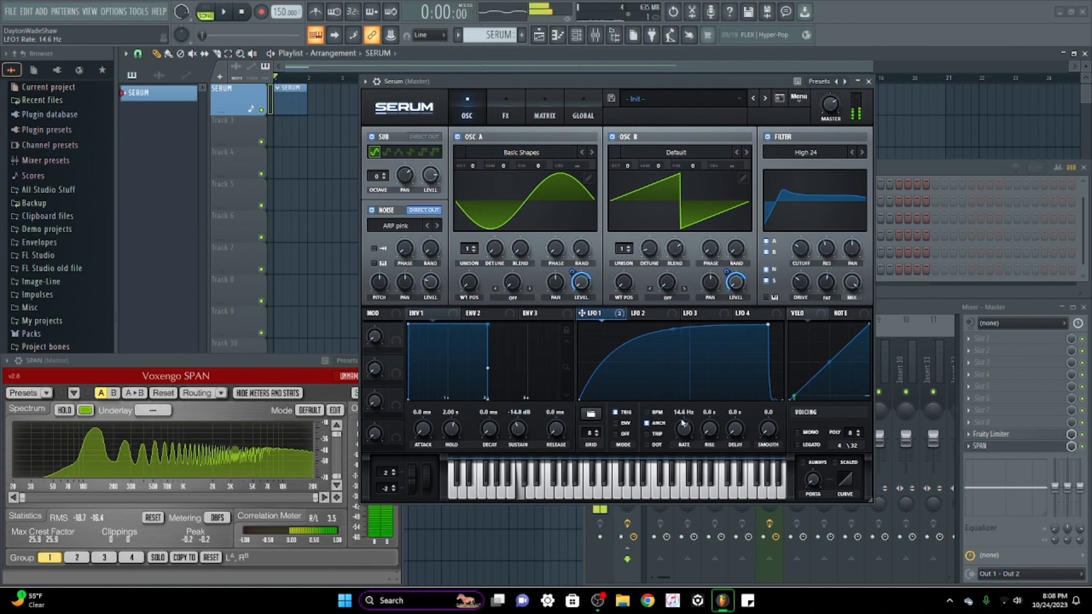
{"action": "left_click", "coordinate": [647, 412]}
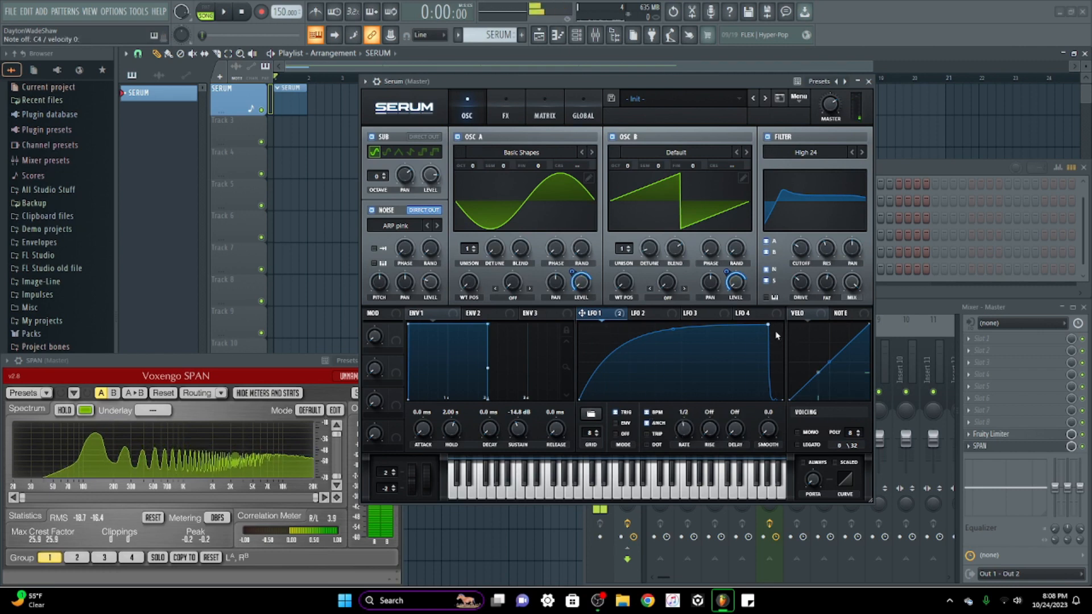
Step: Return LFO 1's peak to the centre and bend its falling segment outward into a rounded, dome-like shape
{"action": "left_click_drag", "start_coordinate": [768, 325], "coordinate": [680, 303]}
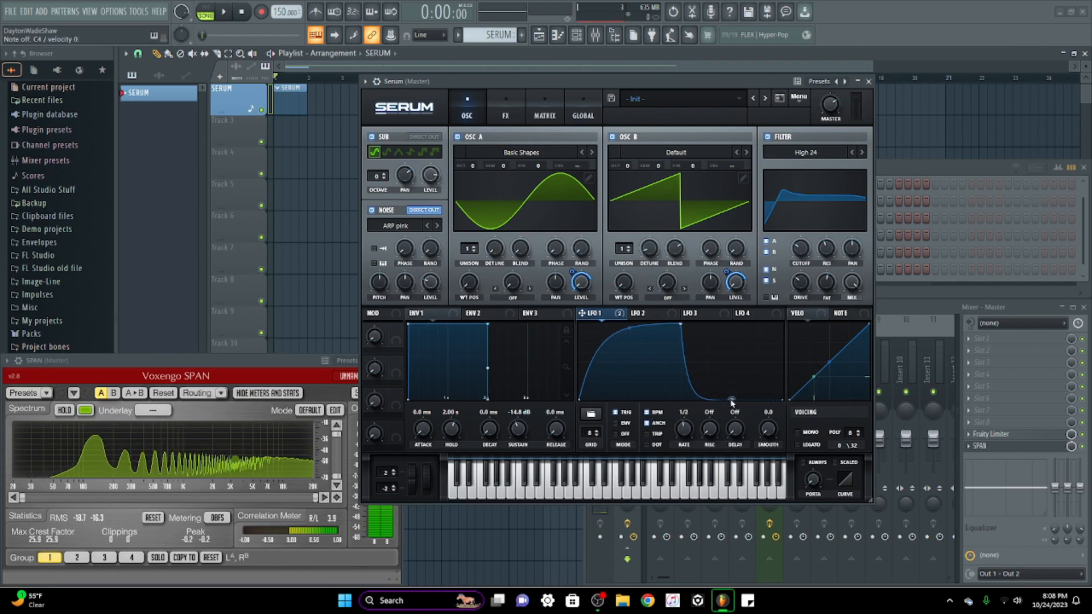
{"action": "left_click_drag", "start_coordinate": [732, 401], "coordinate": [783, 399]}
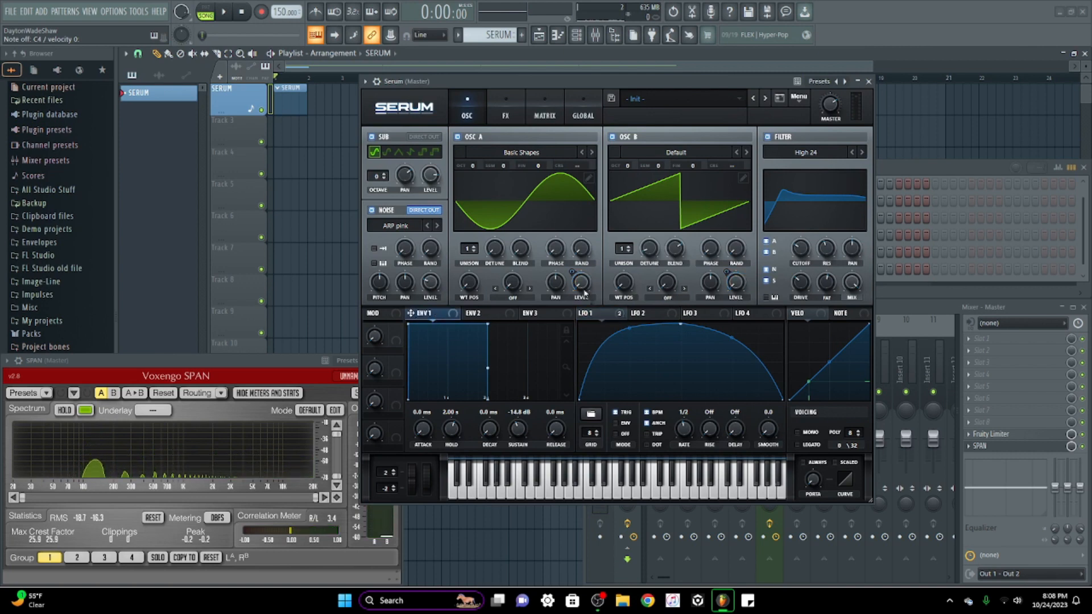
Step: Set Envelope 1's attack to 230 ms, decay to 1.35 s, sustain to -33.6 dB and hold to 763 ms
{"action": "left_click_drag", "start_coordinate": [427, 431], "coordinate": [433, 398]}
{"action": "left_click_drag", "start_coordinate": [496, 431], "coordinate": [515, 385]}
{"action": "left_click_drag", "start_coordinate": [521, 429], "coordinate": [521, 449]}
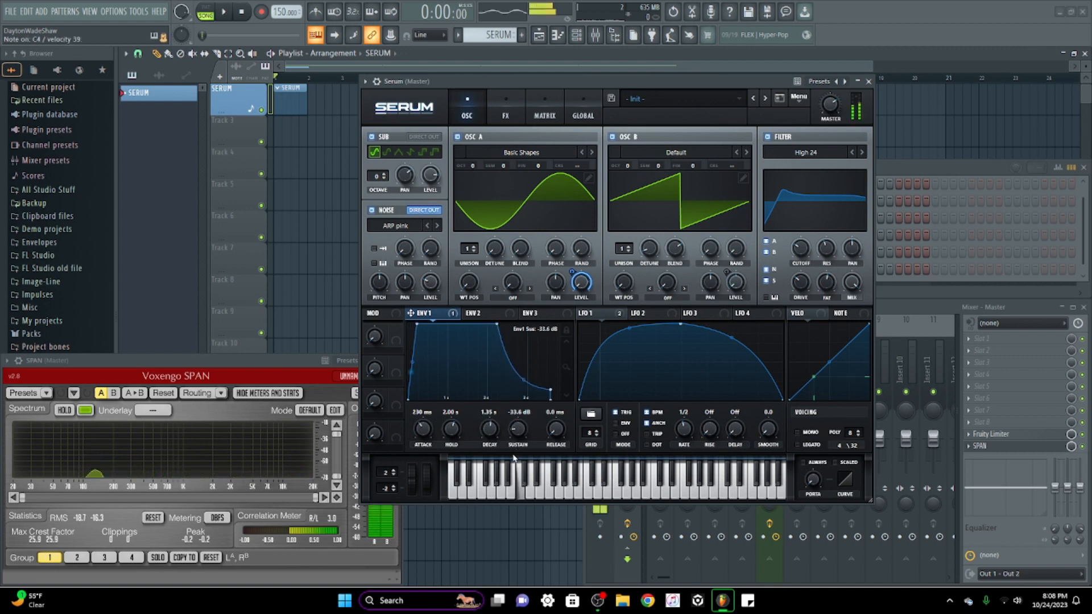
{"action": "left_click_drag", "start_coordinate": [451, 429], "coordinate": [450, 458]}
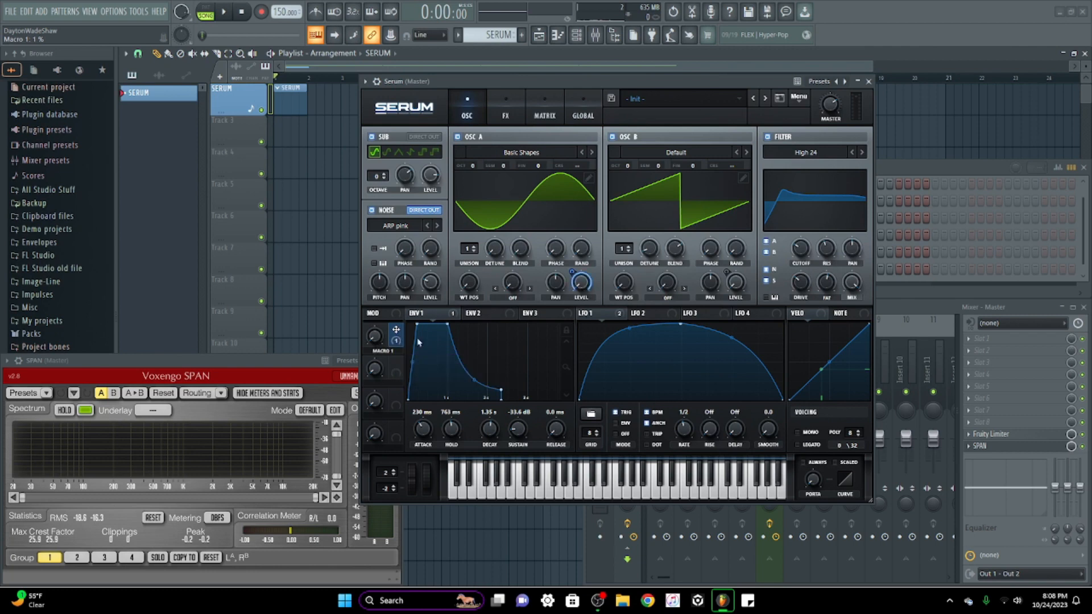
Step: Remove all of LFO 1's destinations and disable Envelope 1's modulation so that Macro 1 alone controls oscillator A's level
{"action": "left_click_drag", "start_coordinate": [581, 272], "coordinate": [574, 272]}
{"action": "left_click", "coordinate": [520, 475]}
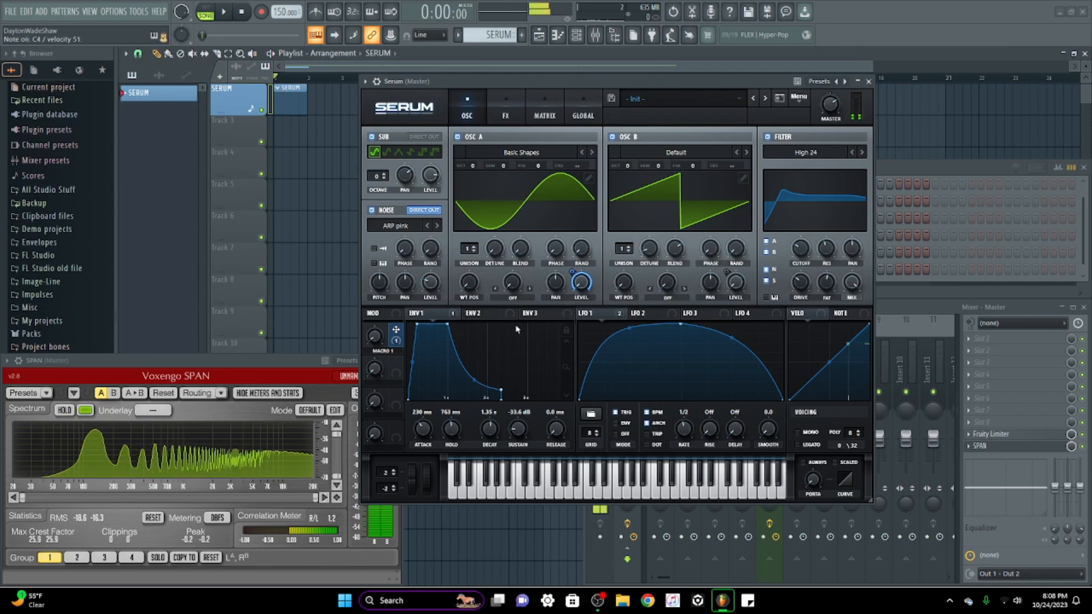
{"action": "right_click", "coordinate": [584, 313]}
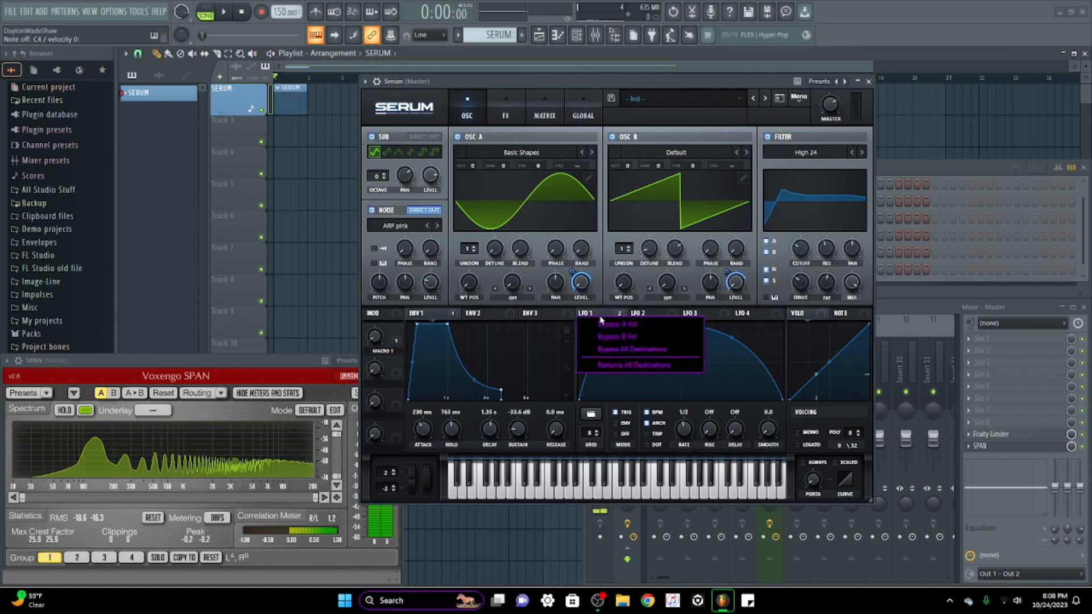
{"action": "left_click", "coordinate": [639, 364]}
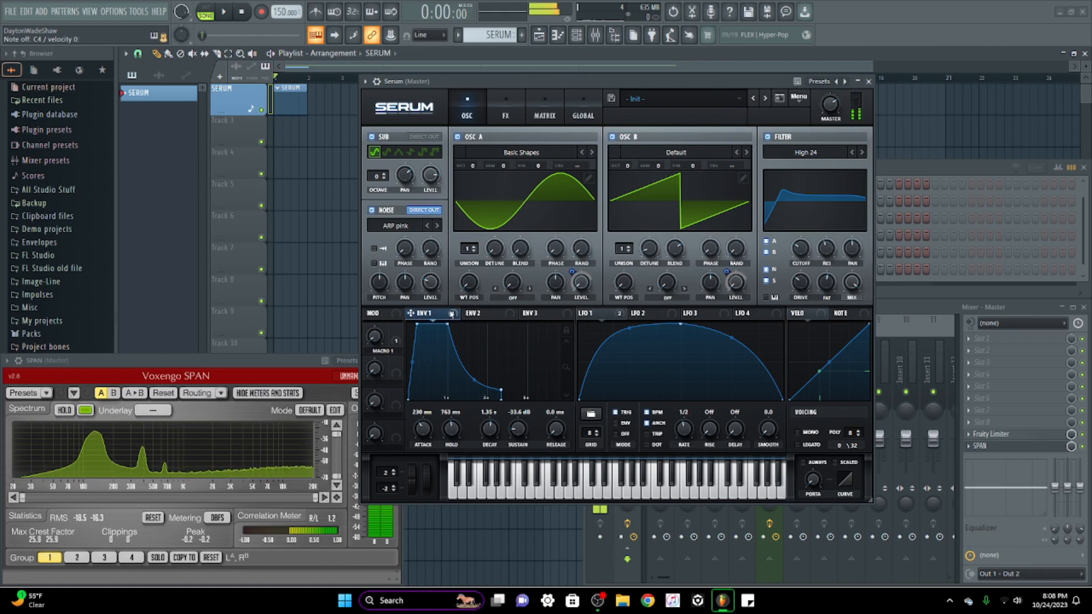
{"action": "right_click", "coordinate": [452, 313]}
{"action": "left_click", "coordinate": [481, 337]}
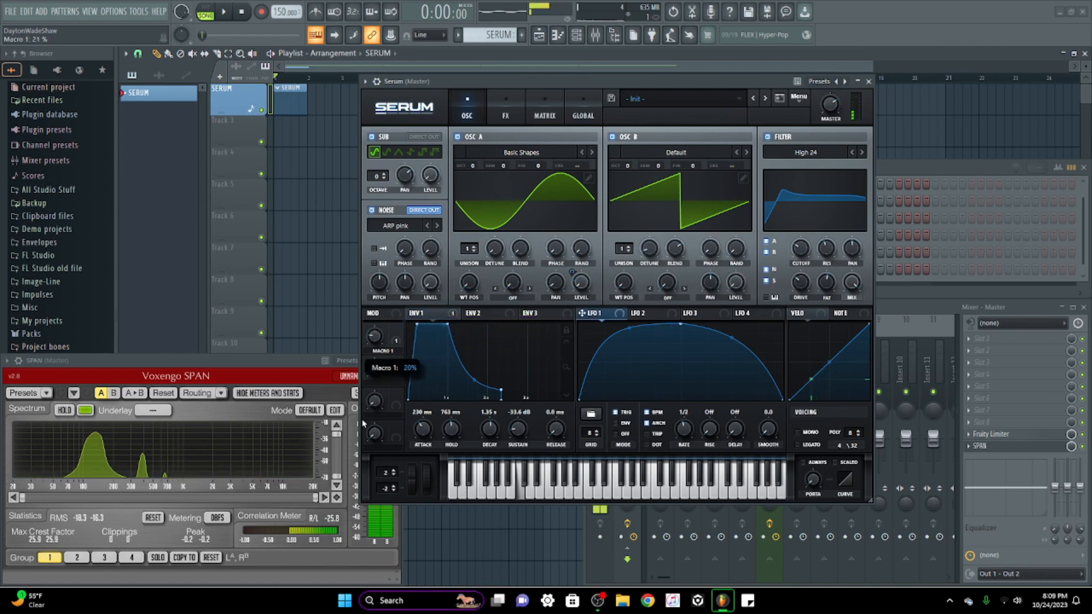
Step: Sweep Macro 1 between about 20% and 89% to audition its control of oscillator A's level, and turn it back down
{"action": "left_click_drag", "start_coordinate": [363, 423], "coordinate": [482, 343]}
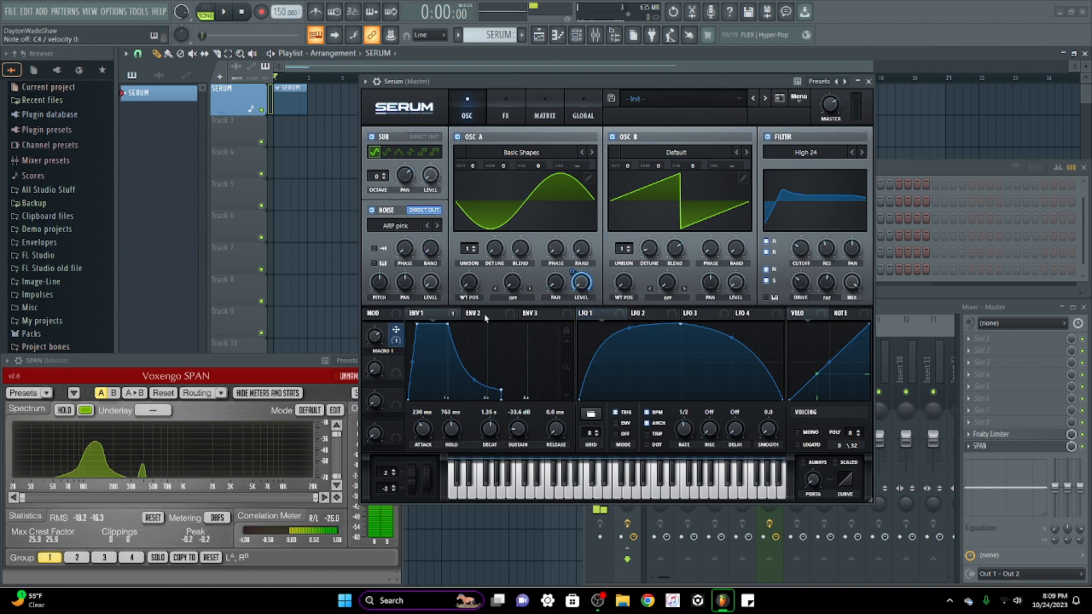
{"action": "mouse_move", "coordinate": [378, 352]}
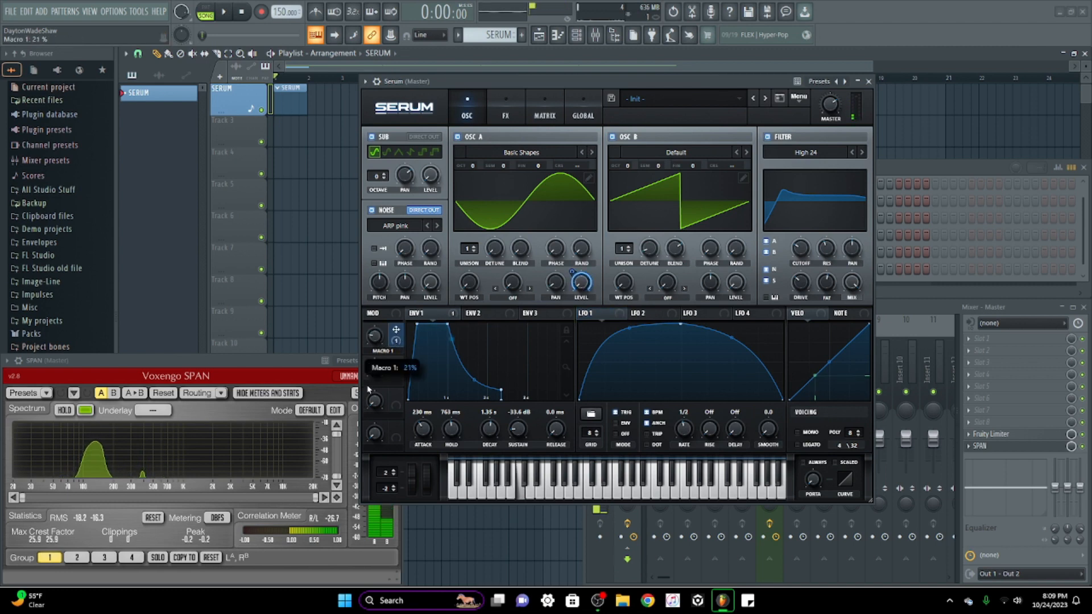
{"action": "left_click_drag", "start_coordinate": [388, 331], "coordinate": [377, 363]}
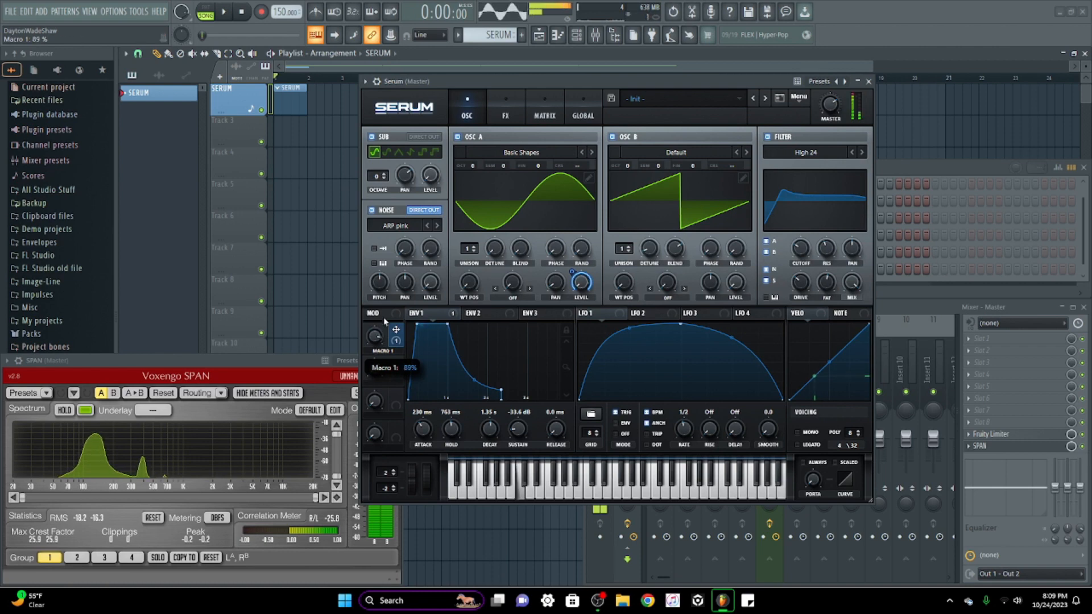
{"action": "left_click_drag", "start_coordinate": [385, 322], "coordinate": [371, 347]}
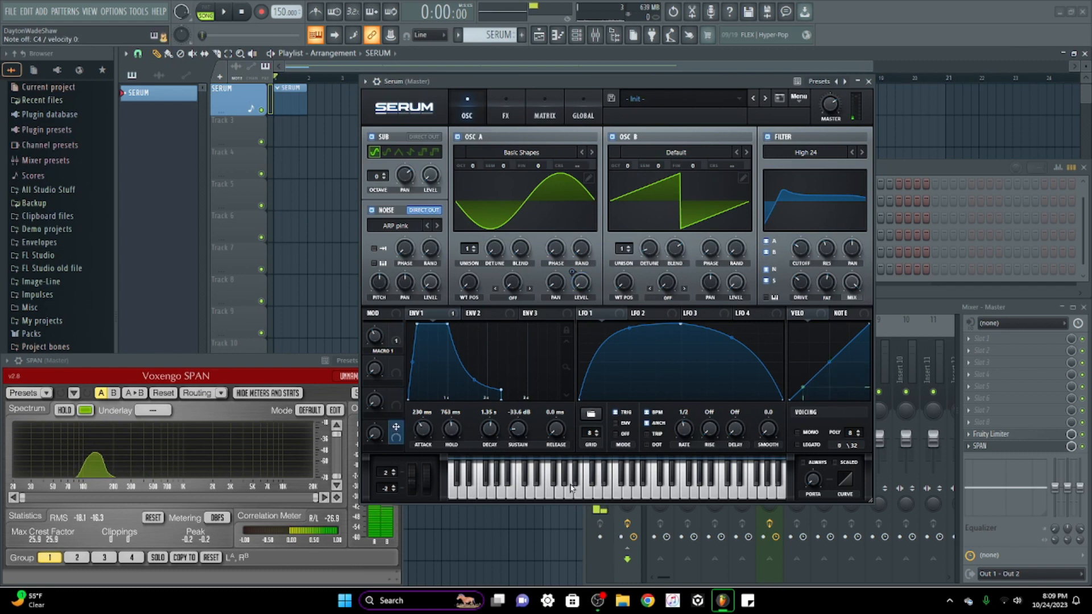
Step: Raise the upward pitch bend range to 12 semitones and try the pitch bend wheel before and after the change
{"action": "mouse_move", "coordinate": [412, 481]}
{"action": "left_mouse_down"}
{"action": "mouse_move", "coordinate": [410, 528]}
{"action": "mouse_move", "coordinate": [432, 443]}
{"action": "mouse_move", "coordinate": [409, 496]}
{"action": "left_mouse_up"}
{"action": "left_click", "coordinate": [393, 471]}
{"action": "left_click", "coordinate": [394, 471]}
{"action": "left_click", "coordinate": [393, 471]}
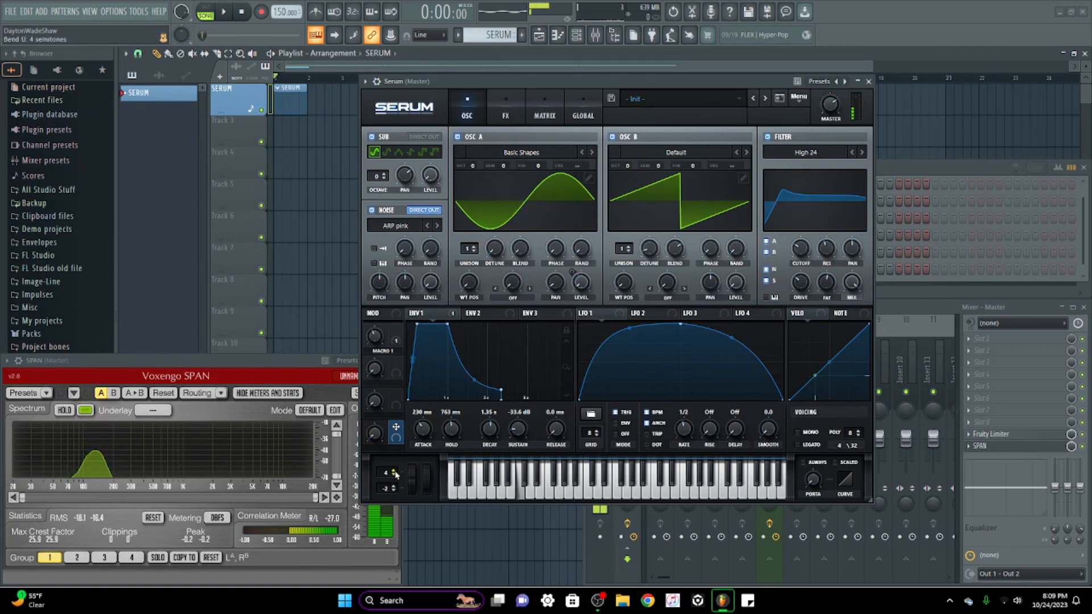
{"action": "left_click", "coordinate": [393, 471]}
{"action": "left_click", "coordinate": [394, 471]}
{"action": "left_click", "coordinate": [394, 470]}
{"action": "left_click", "coordinate": [394, 470]}
{"action": "left_click", "coordinate": [394, 471]}
{"action": "left_click", "coordinate": [394, 470]}
{"action": "left_click", "coordinate": [394, 472]}
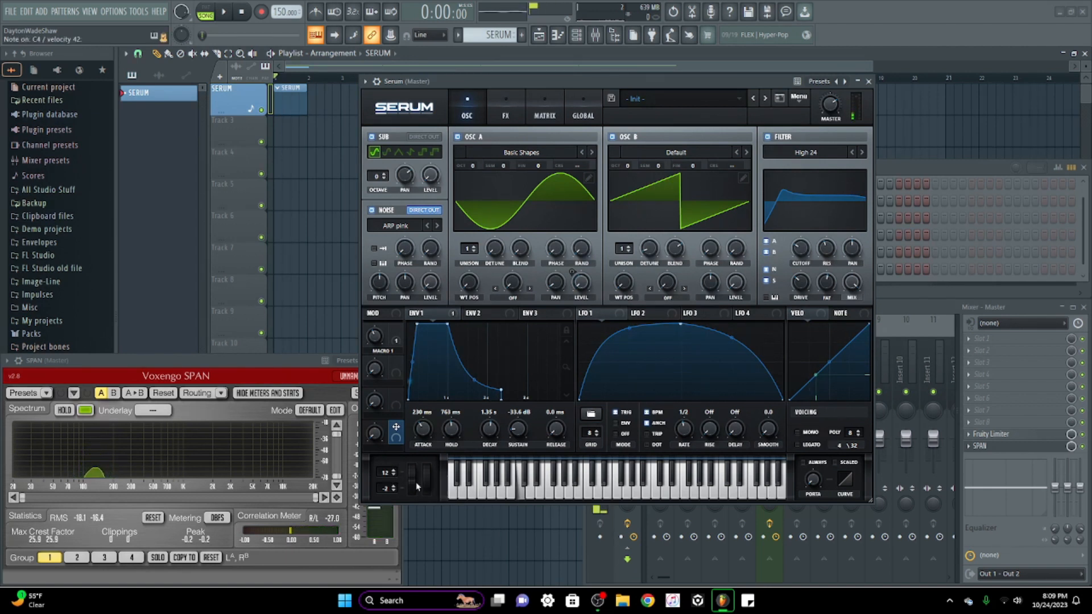
{"action": "left_click_drag", "start_coordinate": [412, 484], "coordinate": [405, 514]}
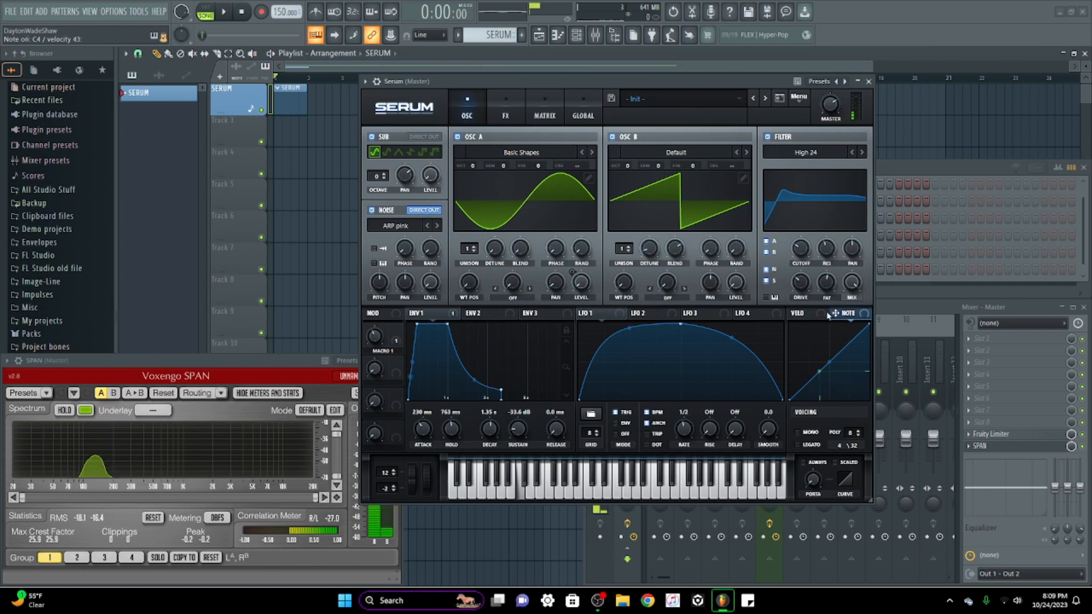
Step: Point out the velocity modulation source, and switch Mono voicing on and back off
{"action": "left_click", "coordinate": [802, 313]}
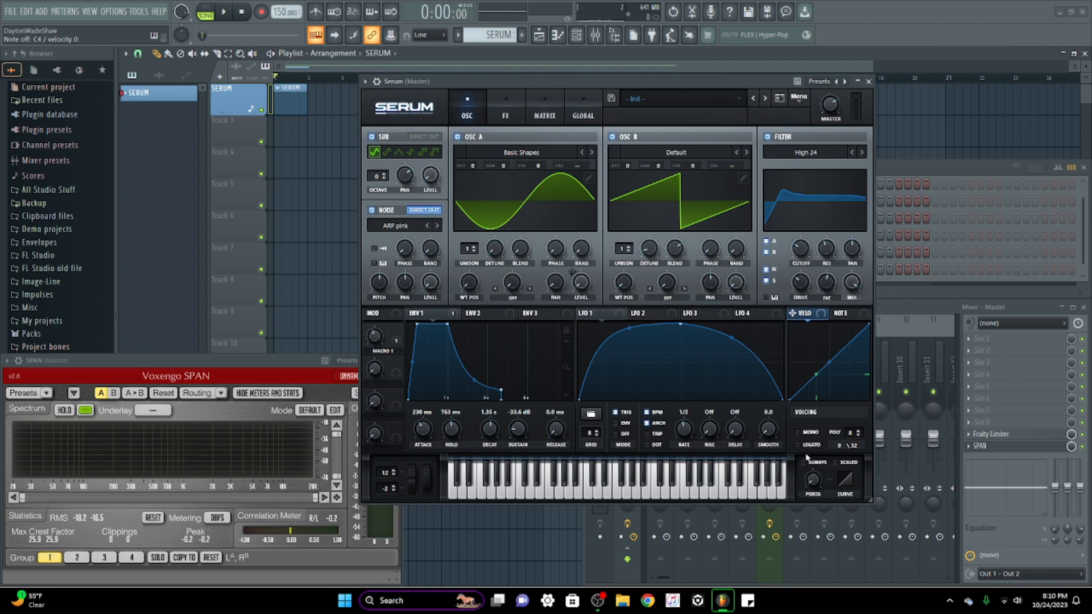
{"action": "left_click", "coordinate": [798, 433]}
{"action": "left_click", "coordinate": [801, 432]}
Step: Adjust the portamento time with Always enabled, trying values such as 151 ms while auditioning glides up to C5
{"action": "left_click_drag", "start_coordinate": [812, 485], "coordinate": [815, 477]}
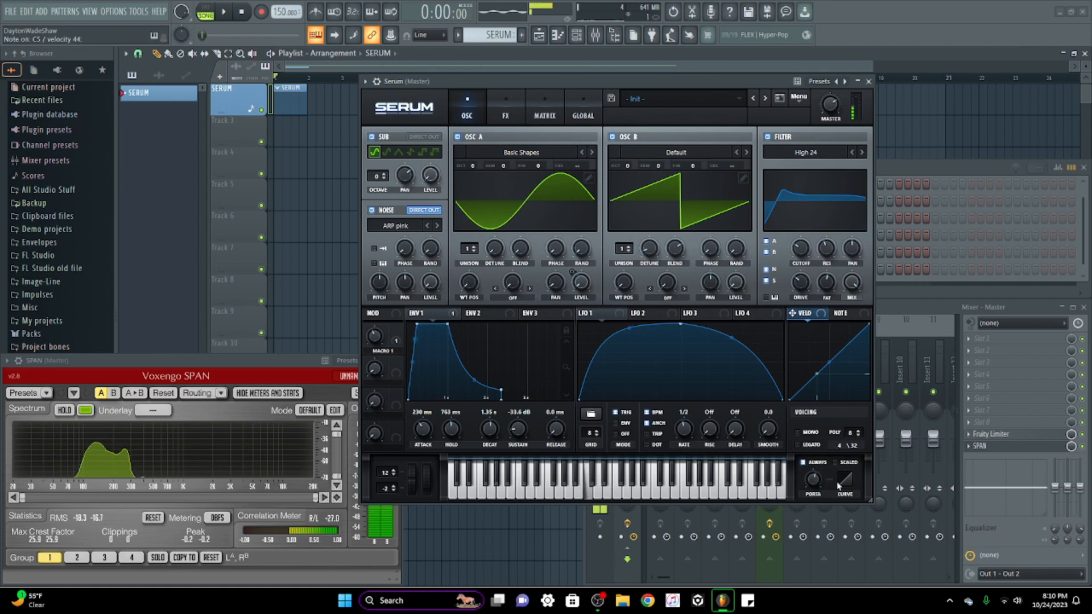
{"action": "mouse_move", "coordinate": [821, 470]}
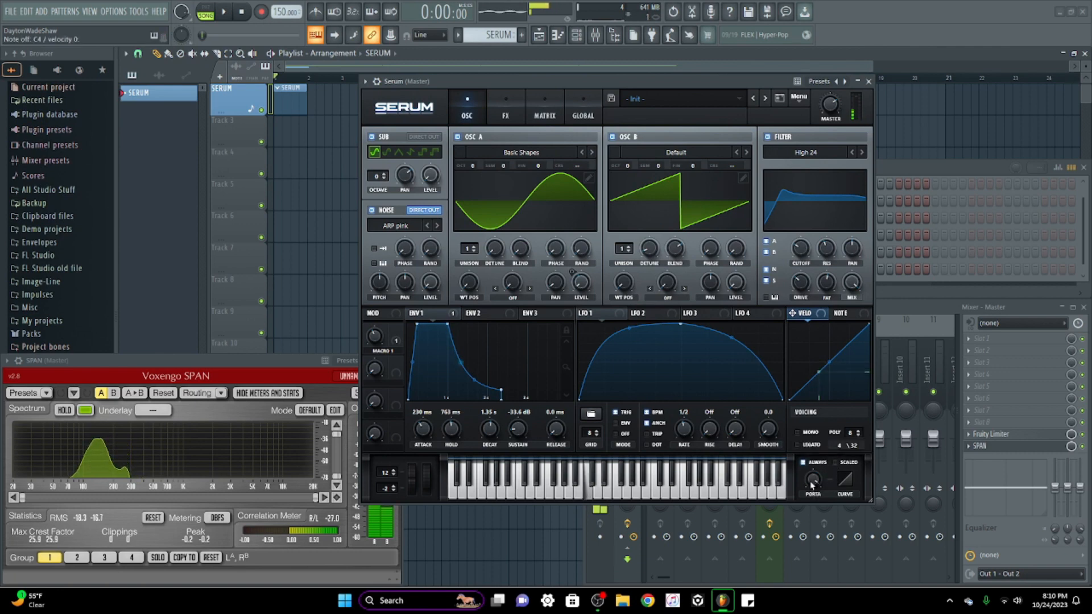
{"action": "left_click_drag", "start_coordinate": [811, 484], "coordinate": [806, 492]}
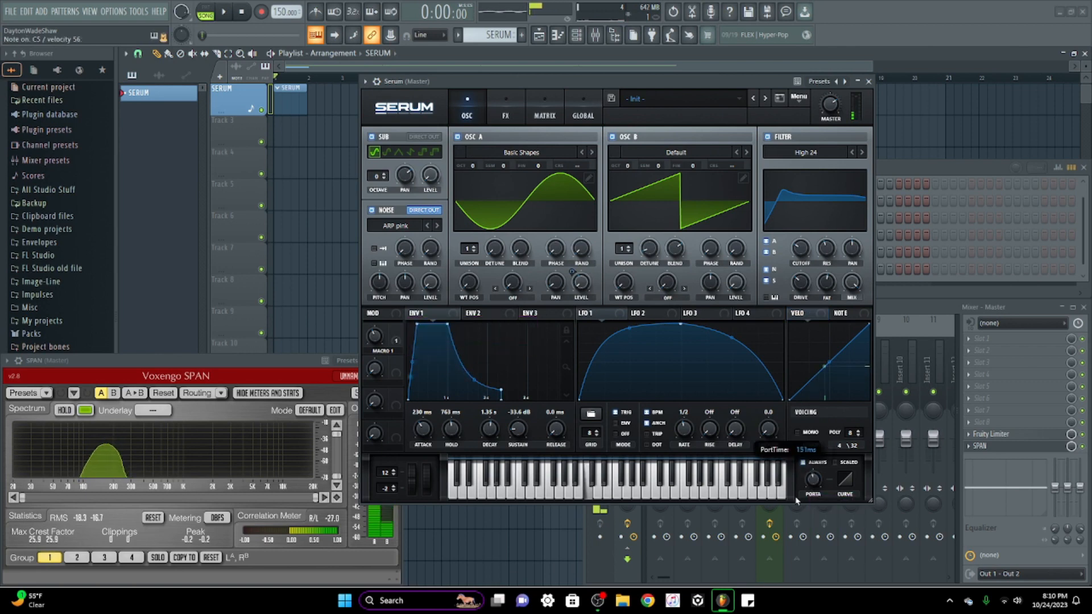
{"action": "left_click_drag", "start_coordinate": [792, 512], "coordinate": [800, 479]}
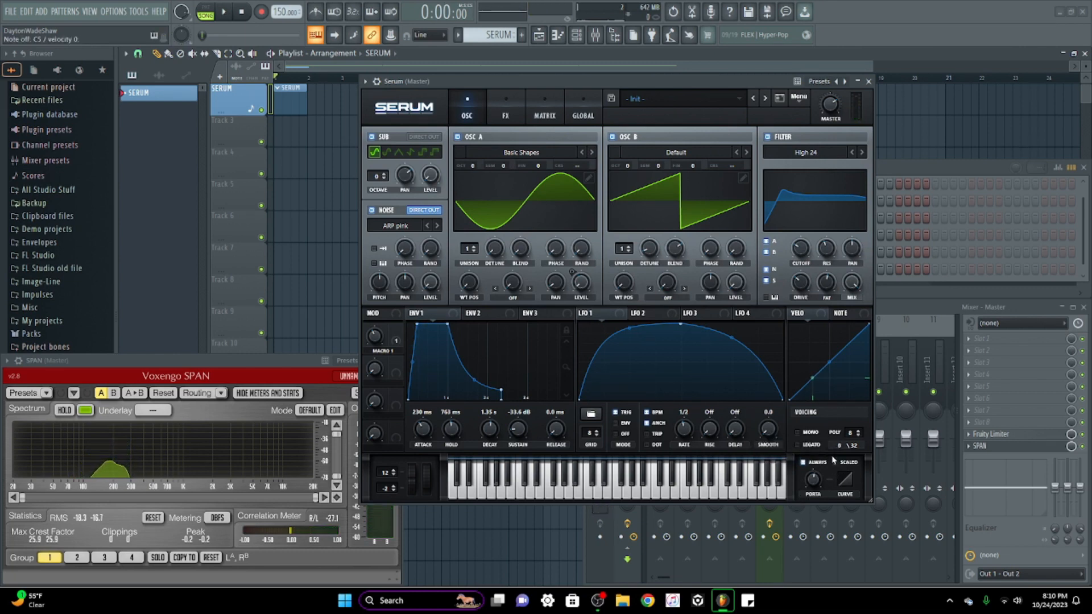
Step: Bend the portamento curve with Scaled enabled and move the Serum window aside
{"action": "left_click_drag", "start_coordinate": [848, 482], "coordinate": [855, 505]}
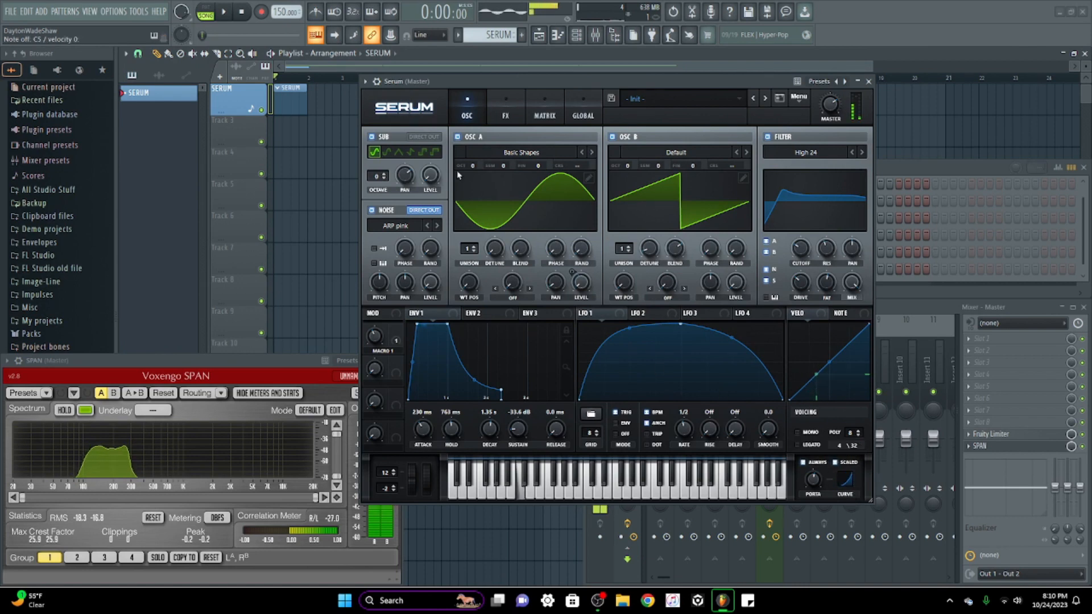
{"action": "left_click_drag", "start_coordinate": [540, 82], "coordinate": [577, 84]}
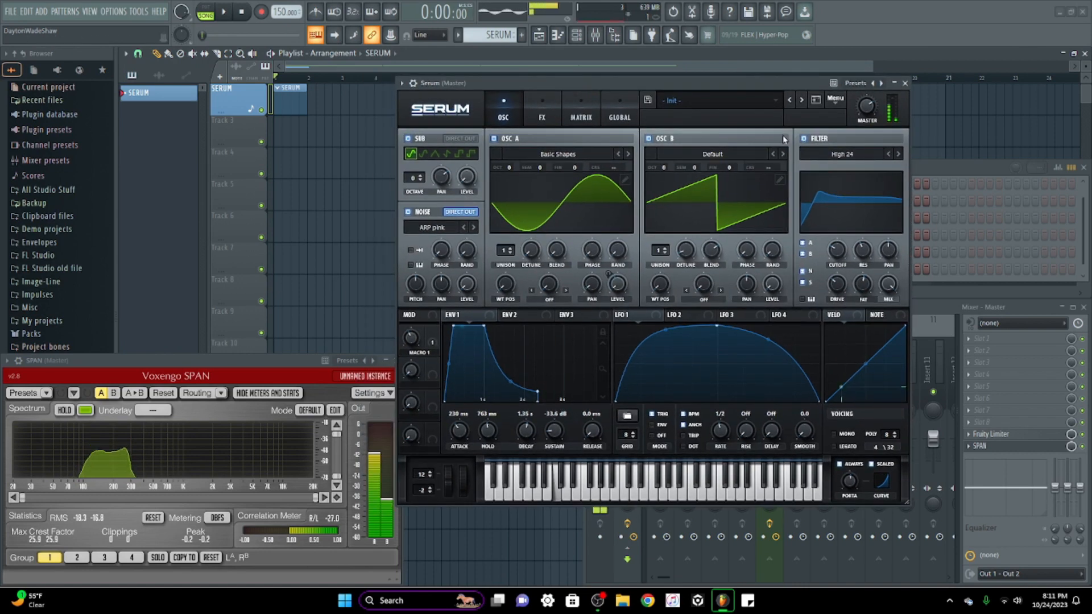
{"action": "left_click_drag", "start_coordinate": [836, 253], "coordinate": [837, 249]}
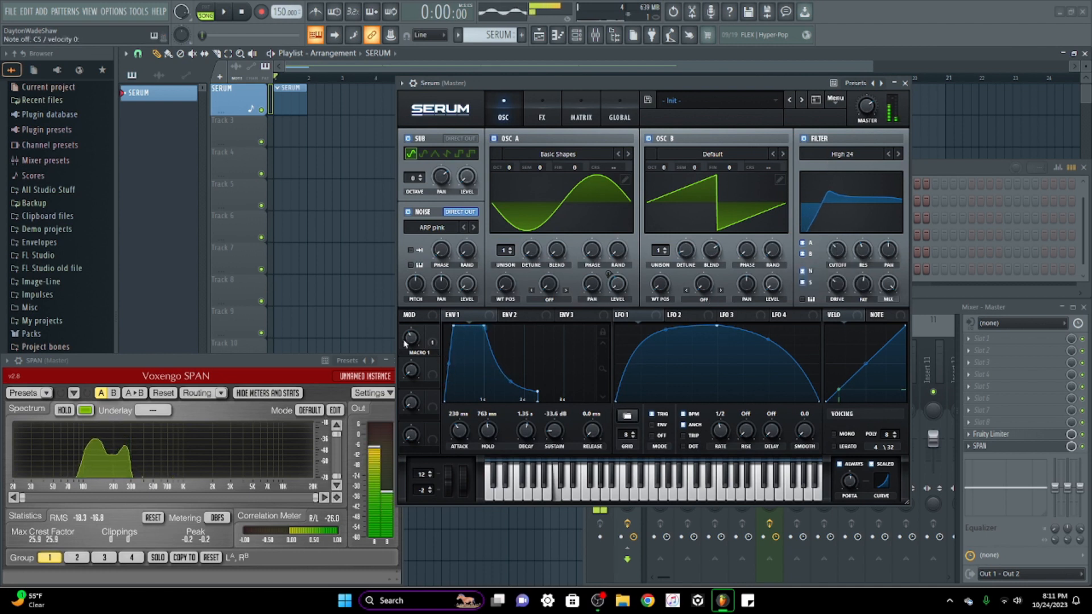
{"action": "left_click_drag", "start_coordinate": [406, 343], "coordinate": [404, 367]}
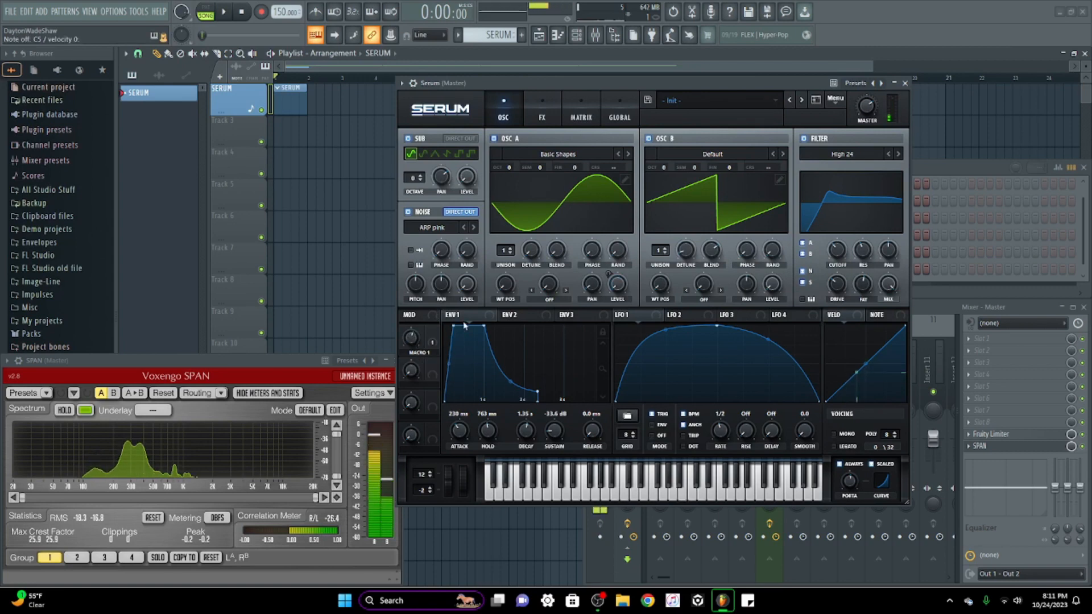
Step: Look at the empty effects page and return to the oscillator page
{"action": "left_click", "coordinate": [544, 114]}
{"action": "left_click", "coordinate": [500, 117]}
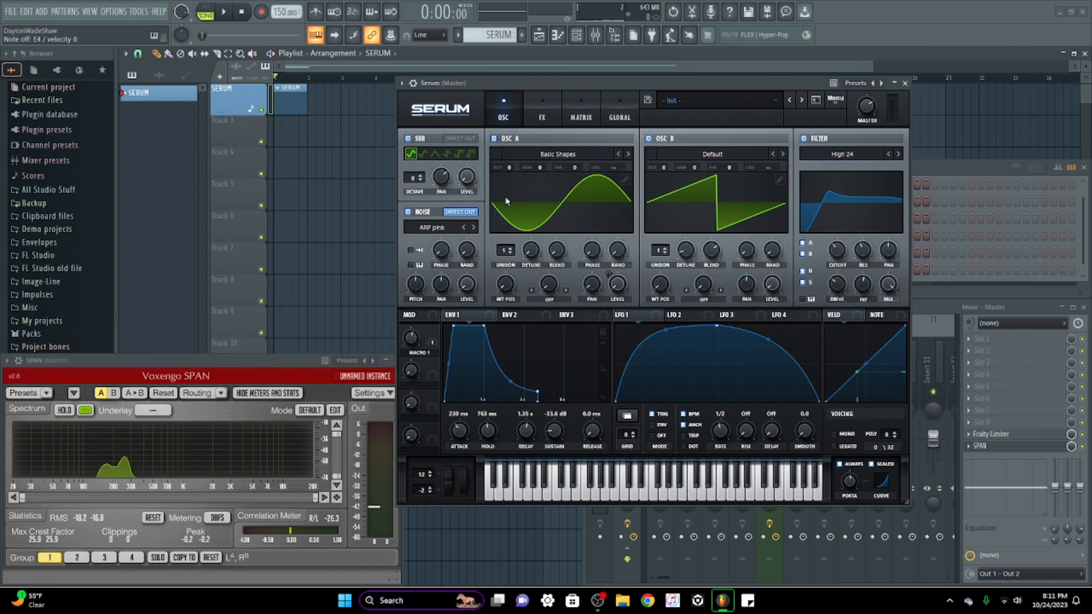
{"action": "left_click", "coordinate": [547, 104]}
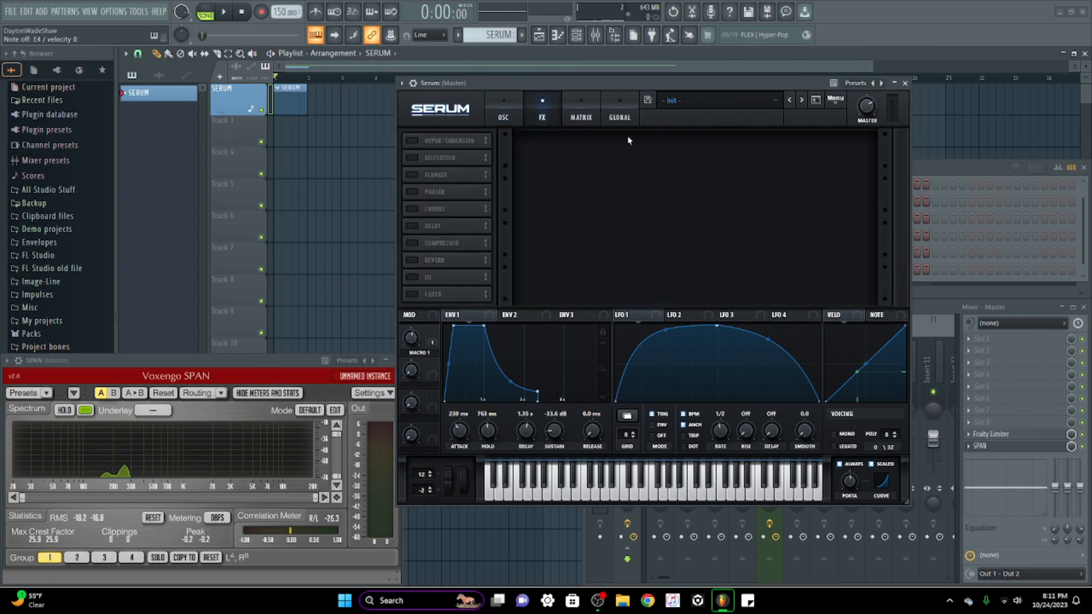
{"action": "left_click", "coordinate": [509, 118]}
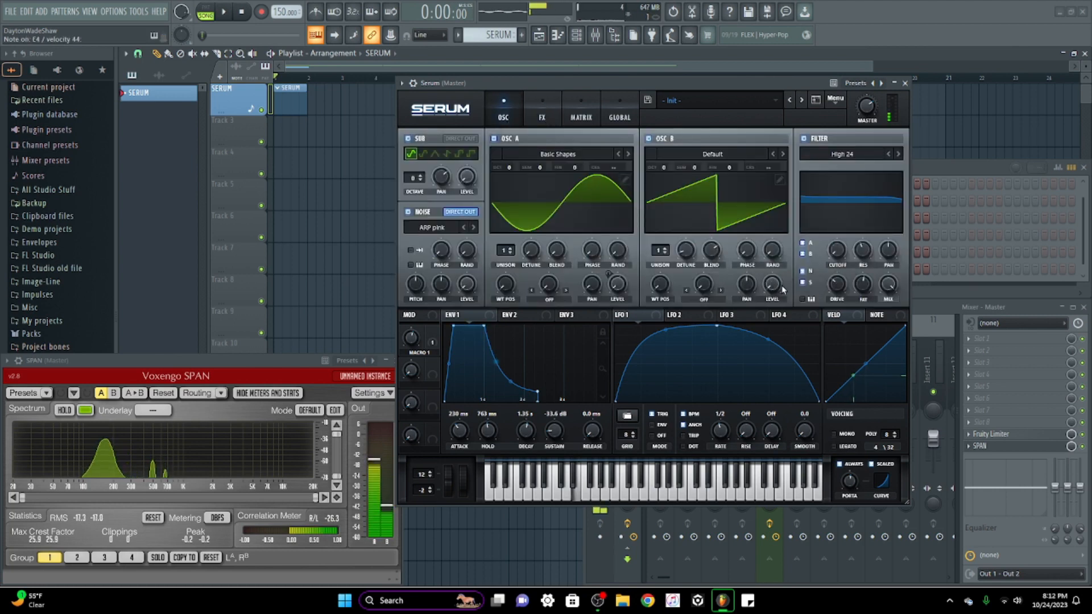
Step: Reset the level controls of oscillator B and oscillator A to their defaults
{"action": "right_click", "coordinate": [776, 286]}
{"action": "left_click", "coordinate": [809, 334]}
{"action": "right_click", "coordinate": [618, 285]}
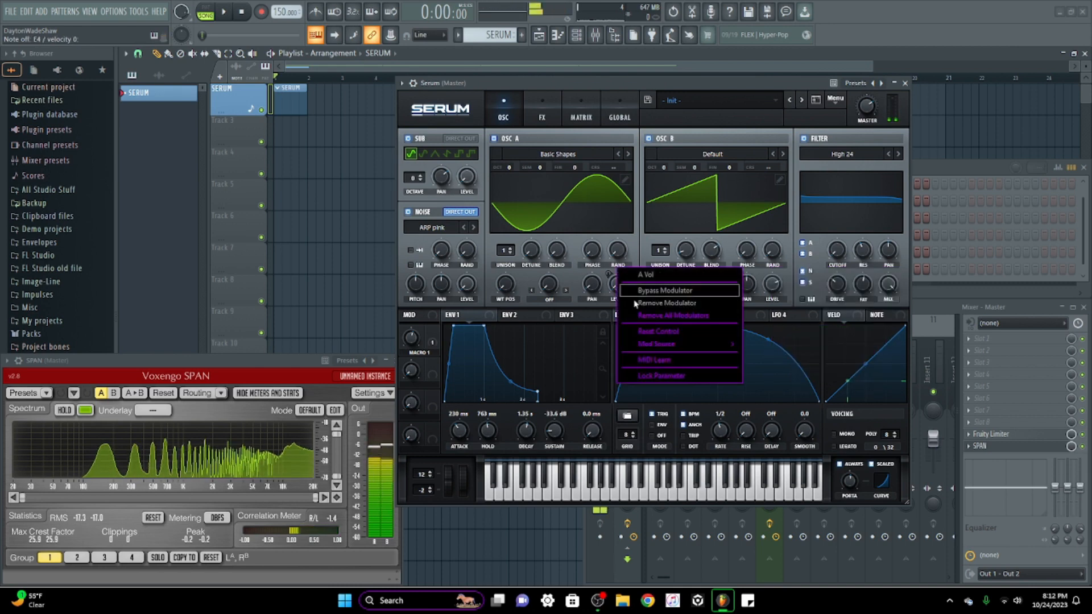
{"action": "left_click", "coordinate": [658, 331]}
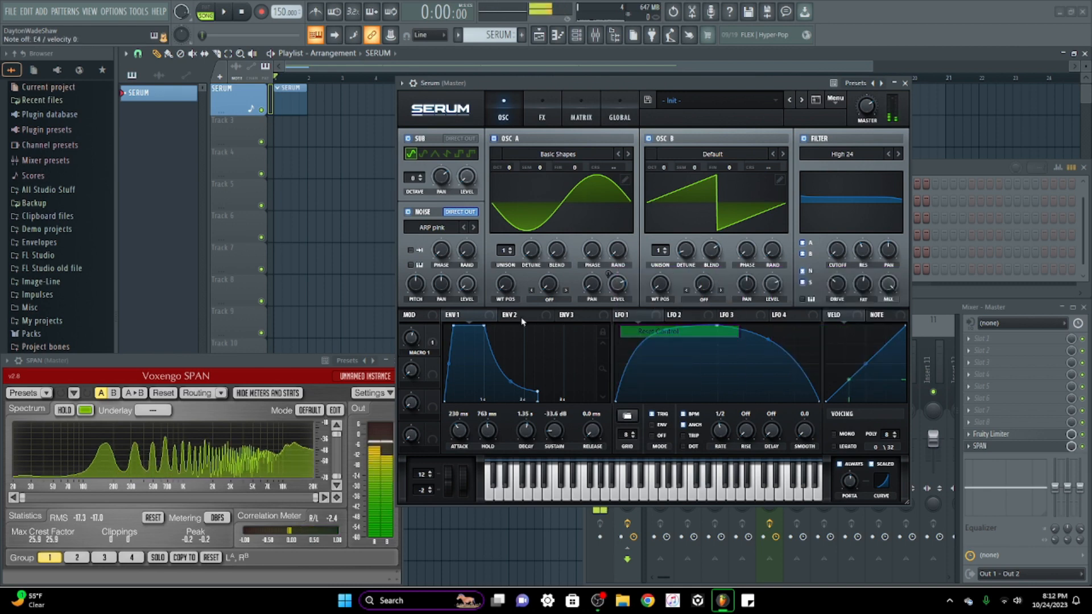
Step: On the effects page, briefly try the flanger and phaser, and leave only Distortion enabled
{"action": "left_click", "coordinate": [539, 116]}
{"action": "left_click", "coordinate": [415, 178]}
{"action": "left_click", "coordinate": [414, 193]}
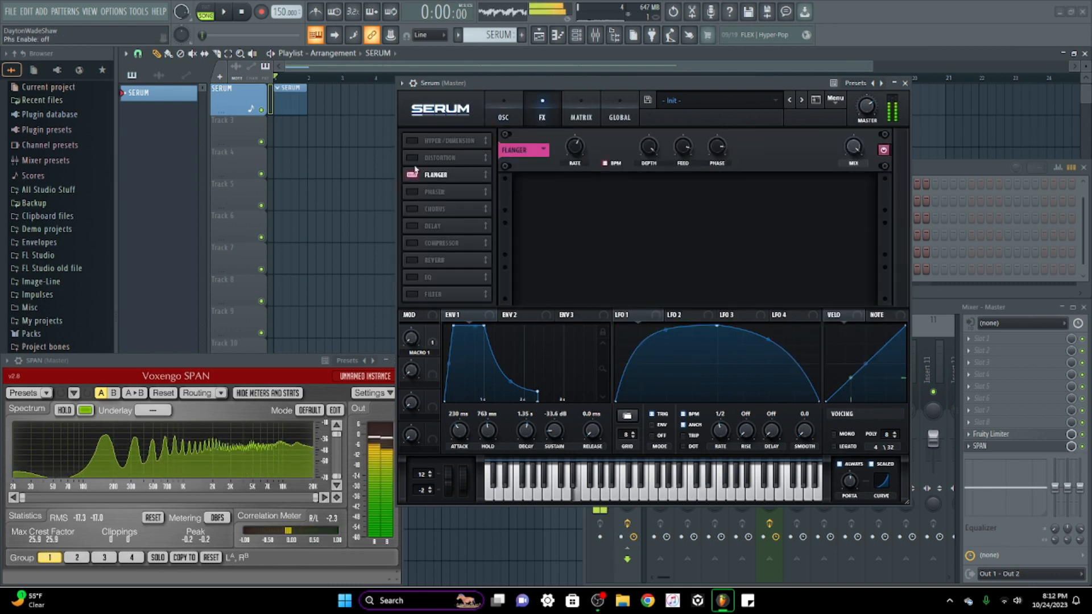
{"action": "left_click", "coordinate": [414, 159]}
{"action": "left_click", "coordinate": [414, 177]}
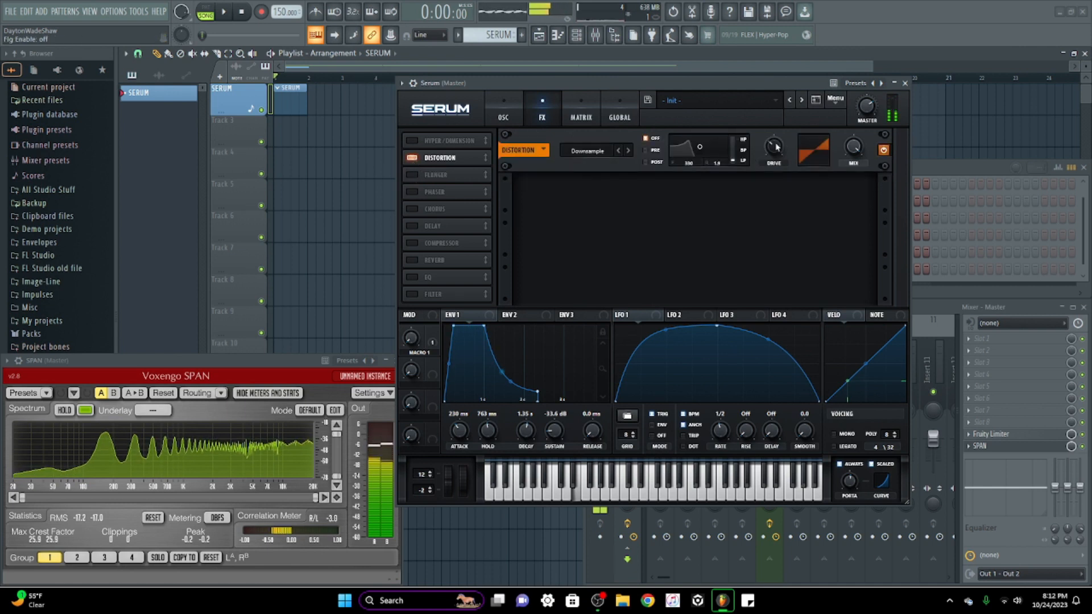
Step: Step through distortion types such as Zero-Square, disable the distortion, and switch the flanger on and back off
{"action": "left_click", "coordinate": [624, 153]}
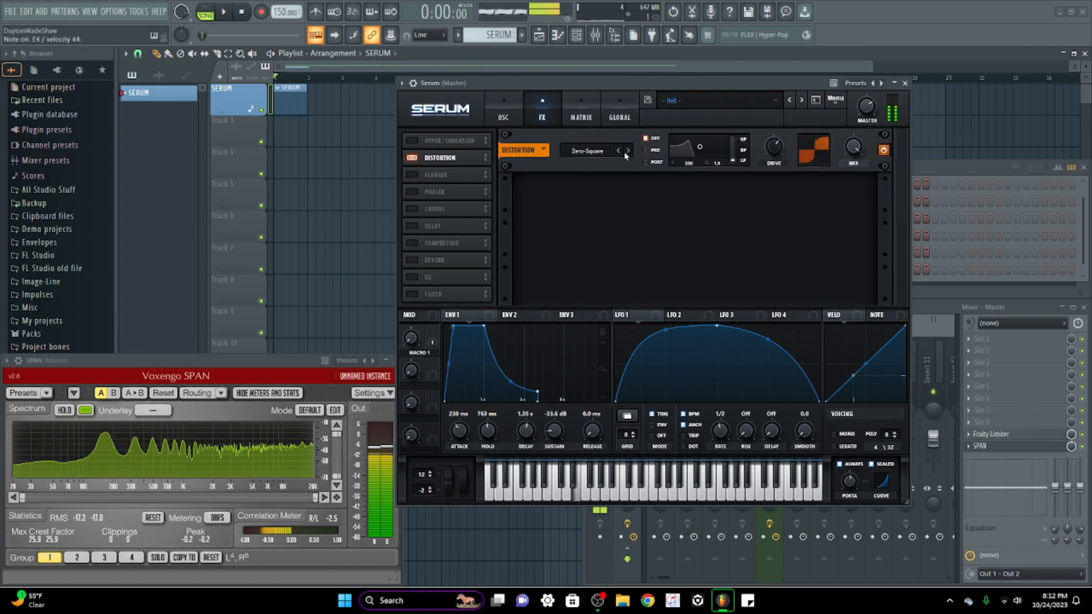
{"action": "left_click", "coordinate": [628, 152]}
{"action": "left_click", "coordinate": [412, 158]}
{"action": "left_click", "coordinate": [412, 175]}
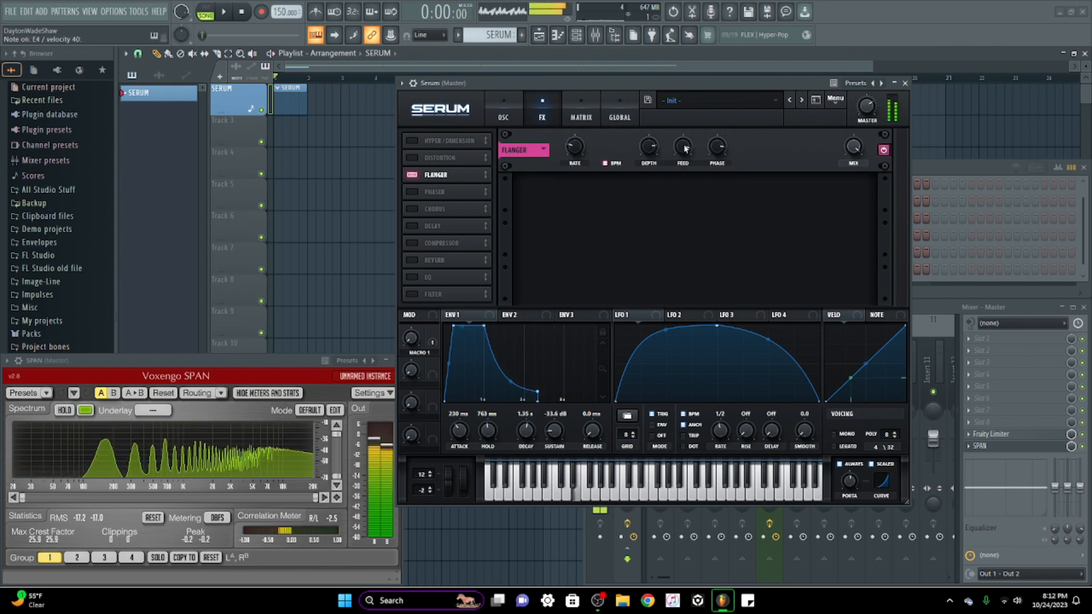
{"action": "left_click", "coordinate": [412, 175]}
Step: Enable the phaser with BPM sync, raise its depth, adjust its frequency to about 181 Hz, and switch it off
{"action": "left_click", "coordinate": [412, 192]}
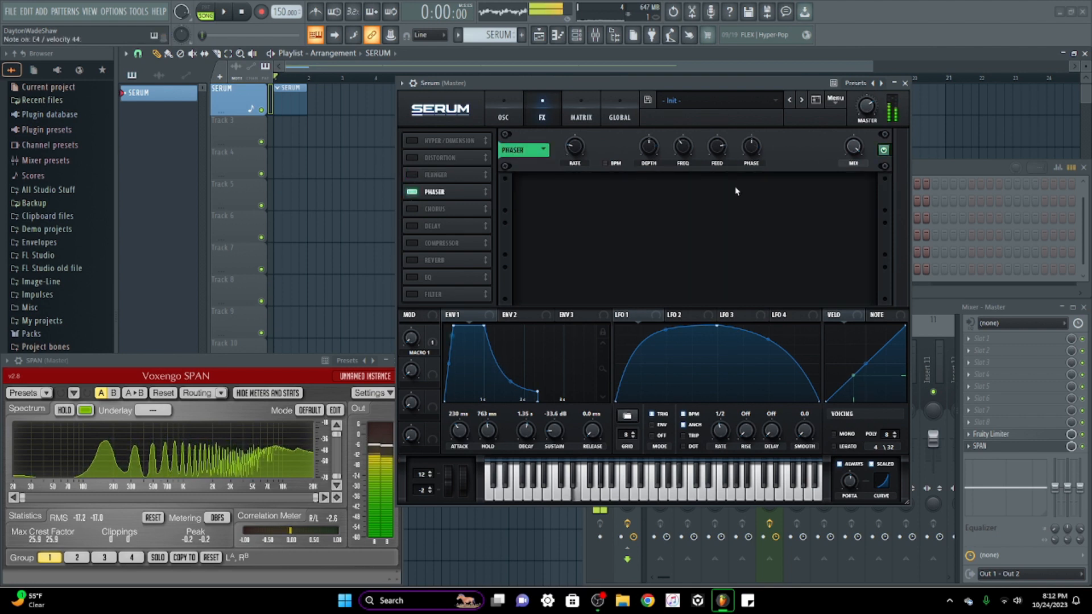
{"action": "left_click", "coordinate": [606, 163]}
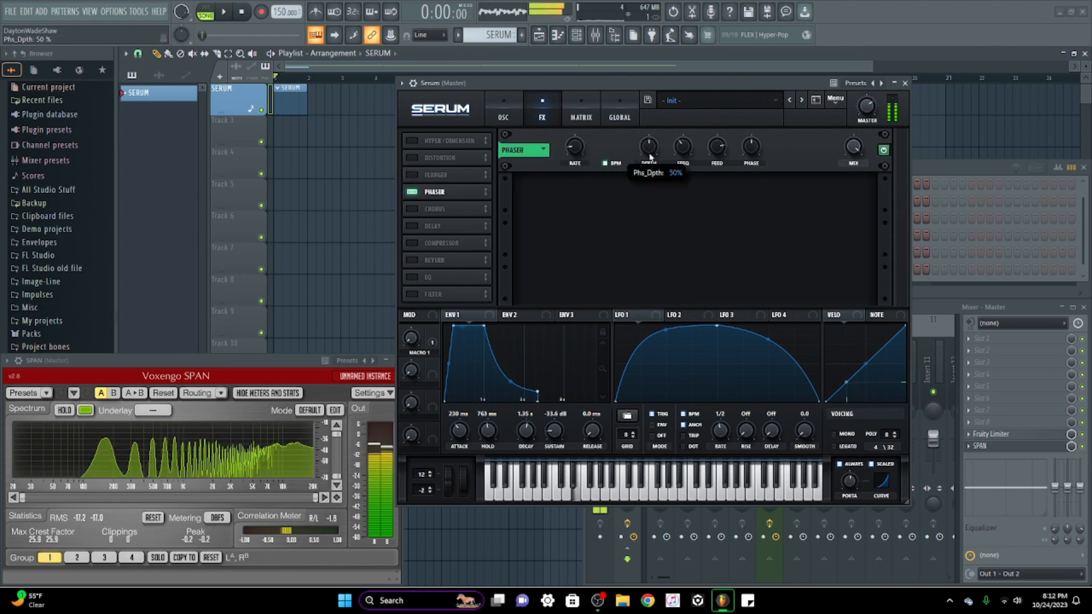
{"action": "left_click_drag", "start_coordinate": [650, 155], "coordinate": [686, 151]}
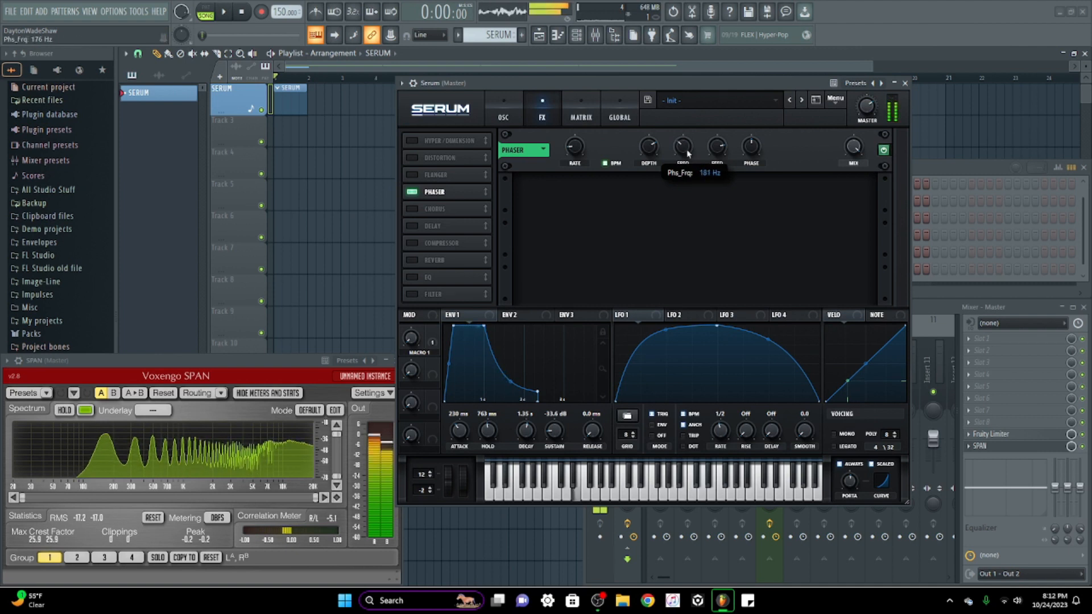
{"action": "left_click", "coordinate": [411, 191]}
Step: Enable the chorus, adjust its rate and first delay, and switch it off
{"action": "left_click", "coordinate": [412, 209]}
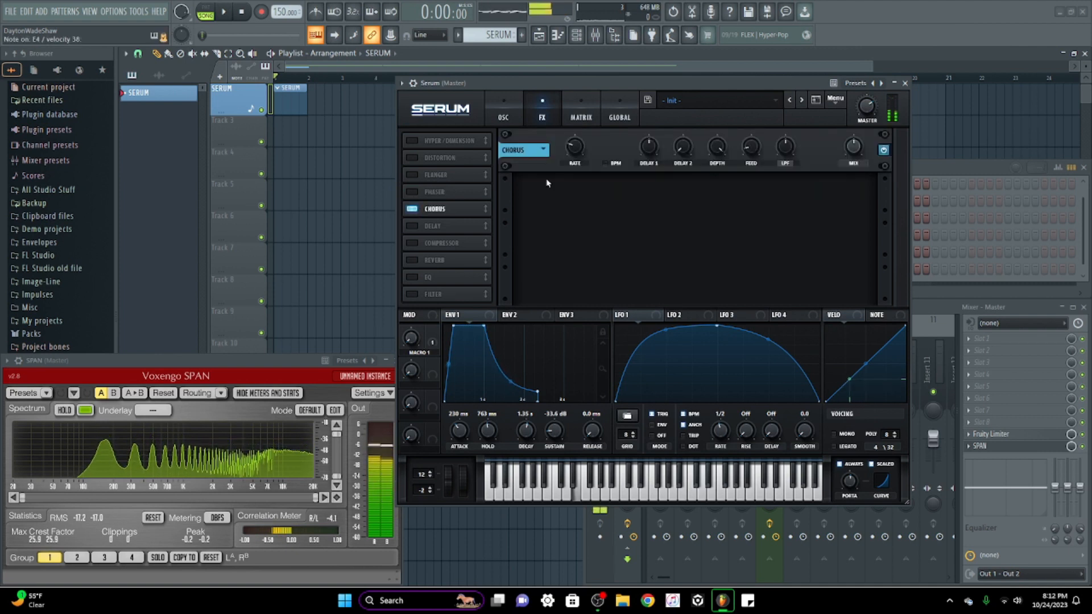
{"action": "left_click_drag", "start_coordinate": [566, 161], "coordinate": [588, 132]}
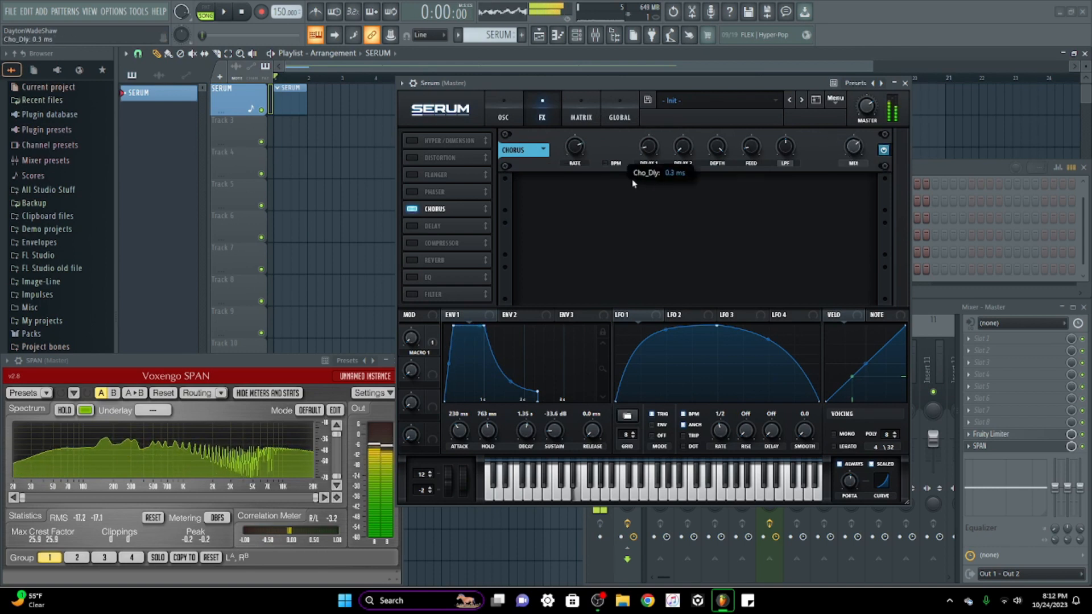
{"action": "left_click", "coordinate": [411, 209]}
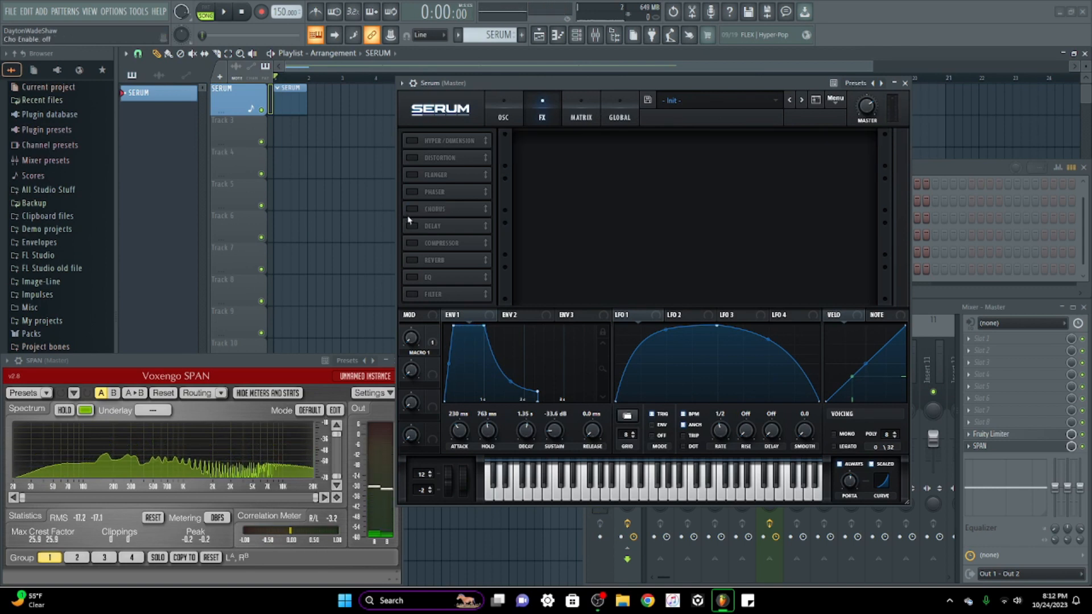
Step: Enable the delay with Link on, adjust its feedback, and set both delay times to 1/2
{"action": "left_click", "coordinate": [412, 226]}
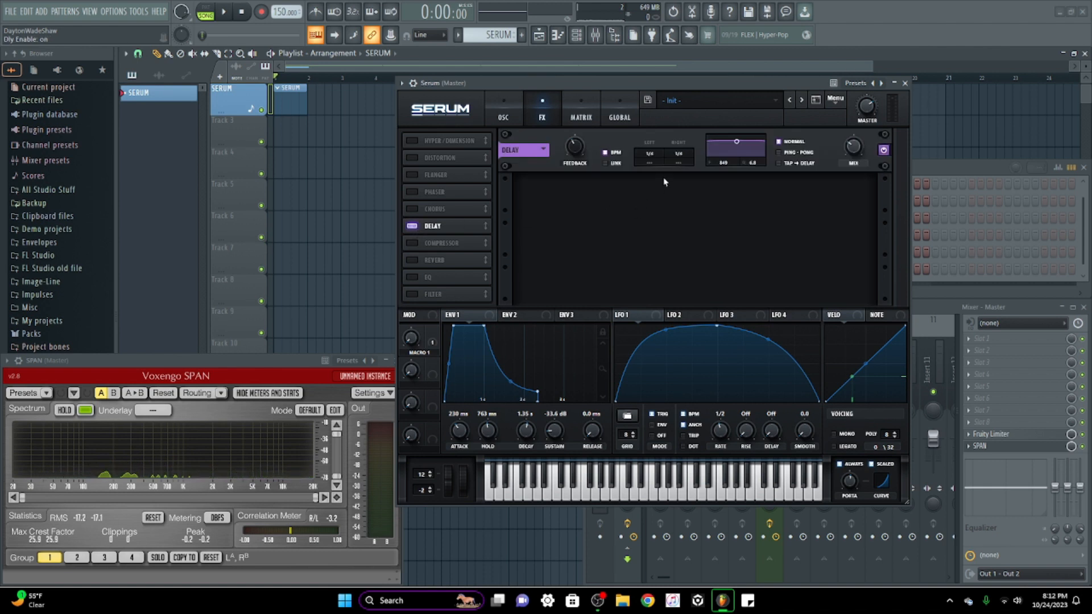
{"action": "left_click", "coordinate": [606, 164]}
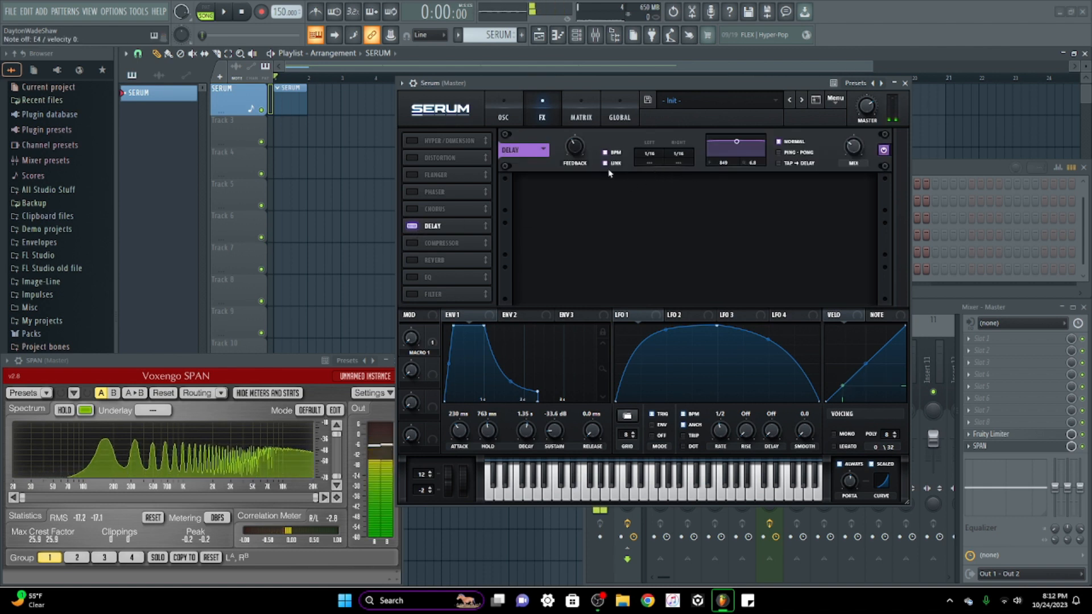
{"action": "left_click_drag", "start_coordinate": [576, 149], "coordinate": [585, 133]}
{"action": "mouse_move", "coordinate": [647, 153]}
{"action": "left_mouse_down"}
{"action": "mouse_move", "coordinate": [643, 175]}
{"action": "mouse_move", "coordinate": [664, 138]}
{"action": "mouse_move", "coordinate": [658, 147]}
{"action": "left_mouse_up"}
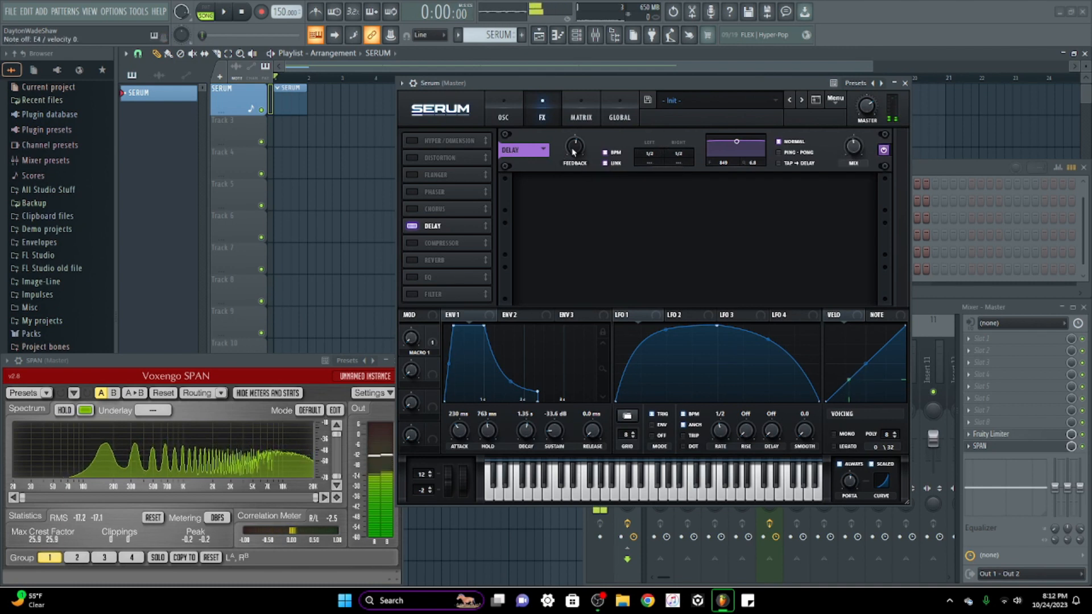
Step: Set the delay to Ping-Pong, sweep its filter down to 40 Hz with a 0.8 bandwidth, and disable the delay
{"action": "left_click", "coordinate": [779, 152]}
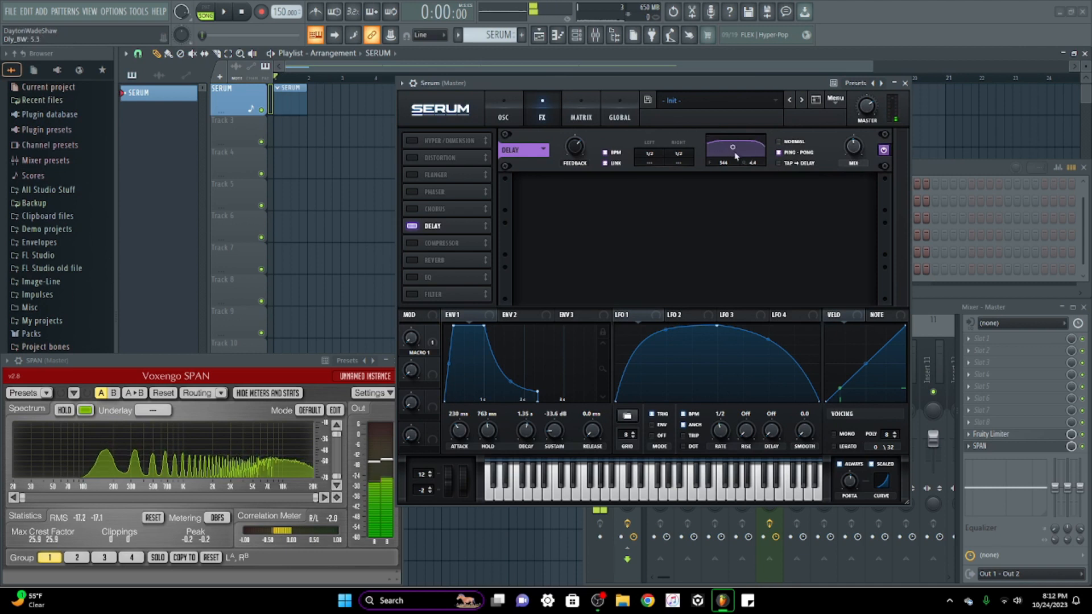
{"action": "left_click_drag", "start_coordinate": [735, 155], "coordinate": [706, 181]}
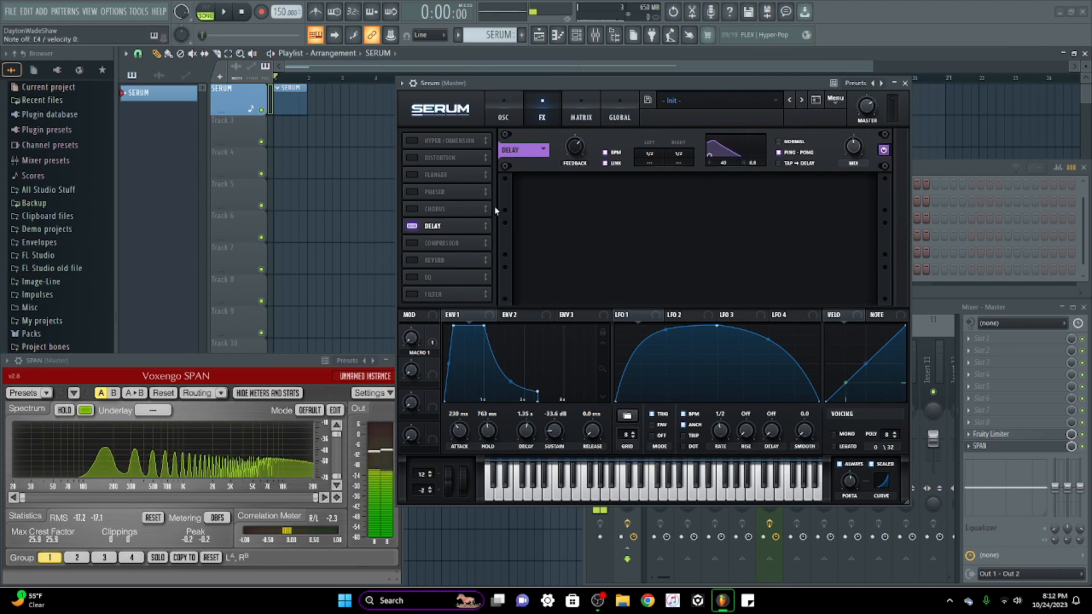
{"action": "left_click", "coordinate": [409, 226]}
Step: Audition the compressor while adjusting its ratio and its threshold to about -18.1 dB, and audition the Hall reverb
{"action": "left_click", "coordinate": [411, 243]}
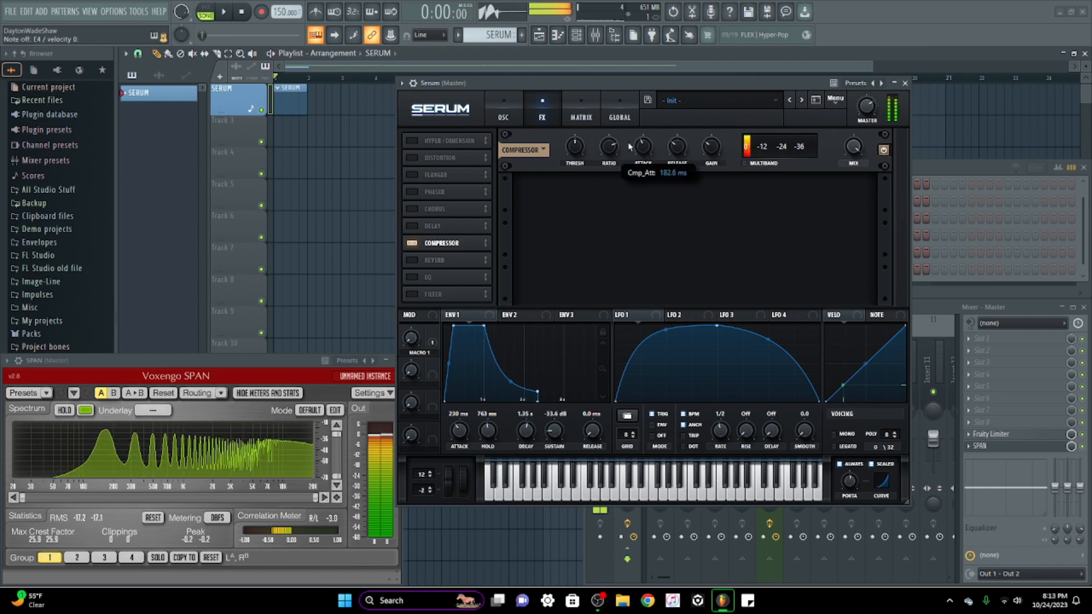
{"action": "left_click_drag", "start_coordinate": [614, 151], "coordinate": [613, 145]}
{"action": "mouse_move", "coordinate": [576, 147]}
{"action": "left_mouse_down"}
{"action": "mouse_move", "coordinate": [570, 161]}
{"action": "mouse_move", "coordinate": [558, 141]}
{"action": "left_mouse_up"}
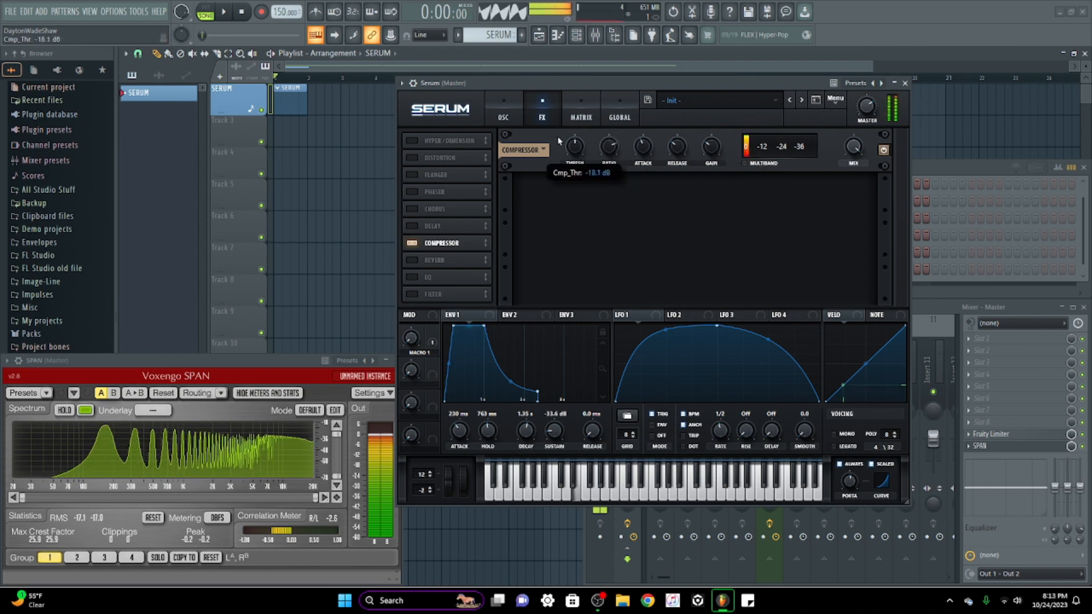
{"action": "left_click", "coordinate": [412, 243]}
{"action": "left_click", "coordinate": [412, 260]}
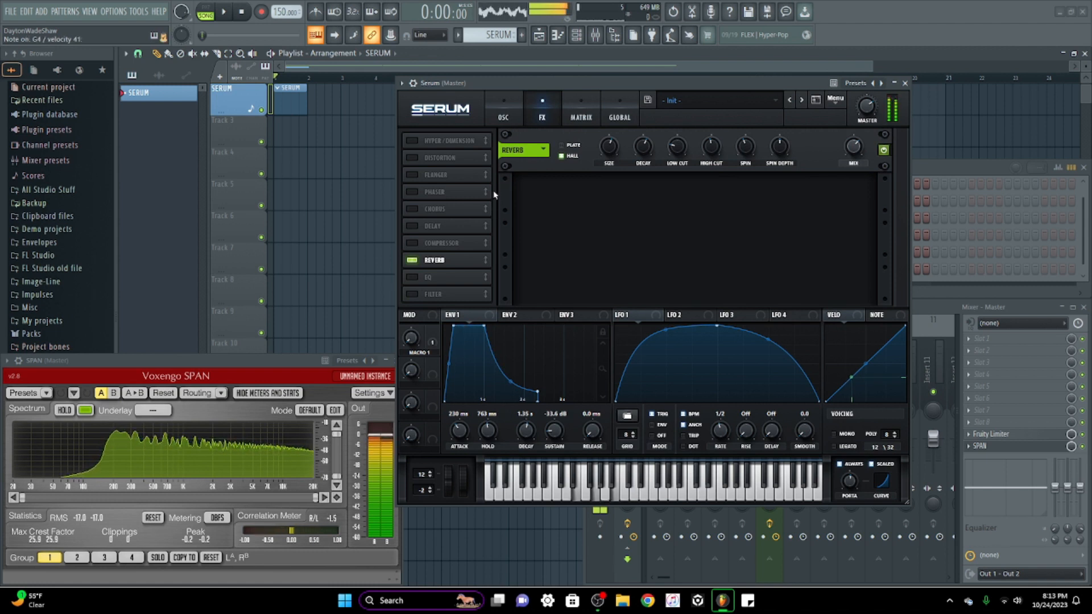
{"action": "left_click", "coordinate": [413, 261]}
Step: Adjust the EQ's low-band frequency to about 430 Hz, compare it with the main filter's cutoff, and disable the EQ
{"action": "left_click", "coordinate": [411, 277]}
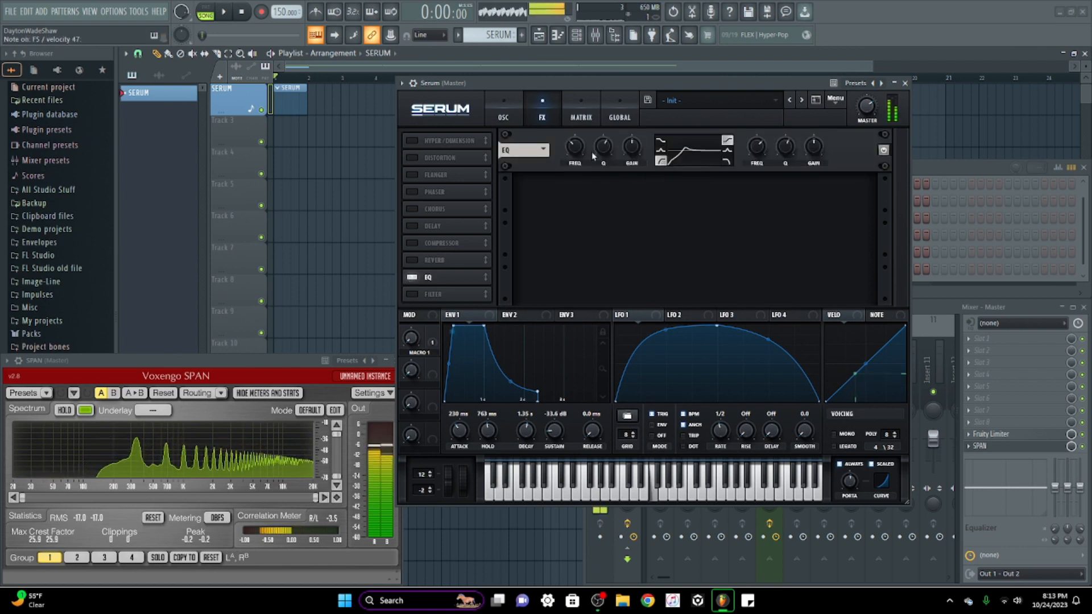
{"action": "mouse_move", "coordinate": [575, 148]}
{"action": "left_mouse_down"}
{"action": "mouse_move", "coordinate": [584, 117]}
{"action": "mouse_move", "coordinate": [573, 155]}
{"action": "left_mouse_up"}
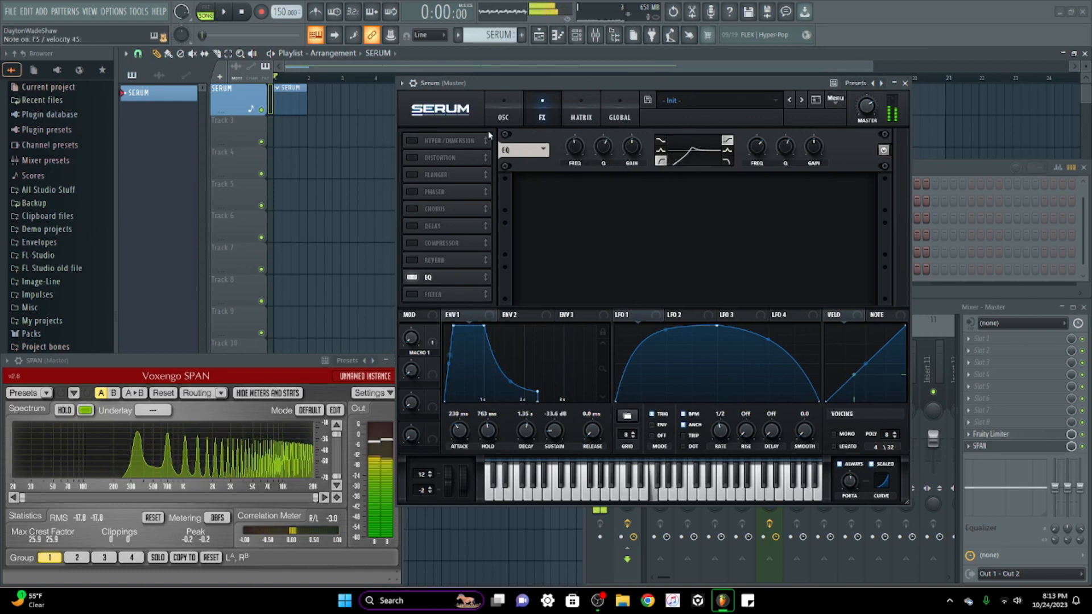
{"action": "left_click", "coordinate": [504, 113]}
{"action": "left_click_drag", "start_coordinate": [839, 252], "coordinate": [853, 235]}
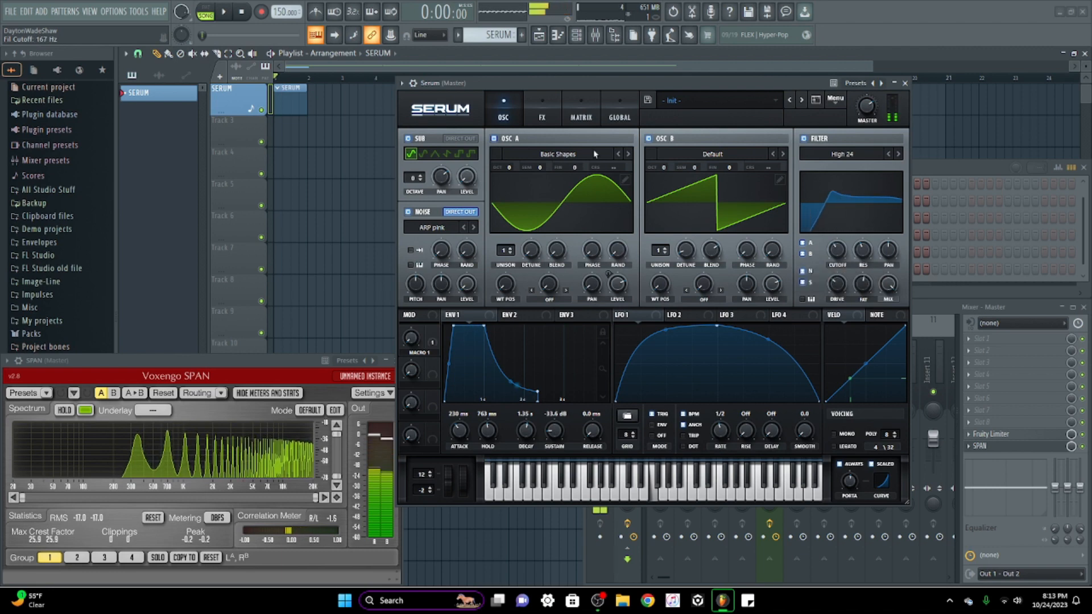
{"action": "left_click", "coordinate": [542, 112]}
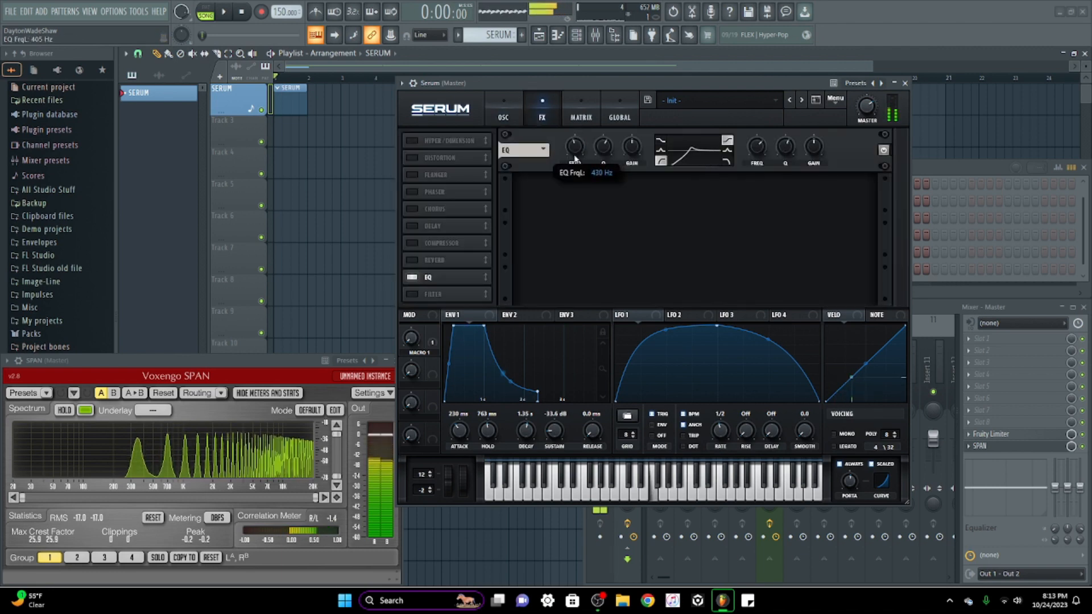
{"action": "left_click", "coordinate": [412, 277]}
Step: Enable the Filter effect and compare its list of filter types with the main filter's list
{"action": "left_click", "coordinate": [412, 294]}
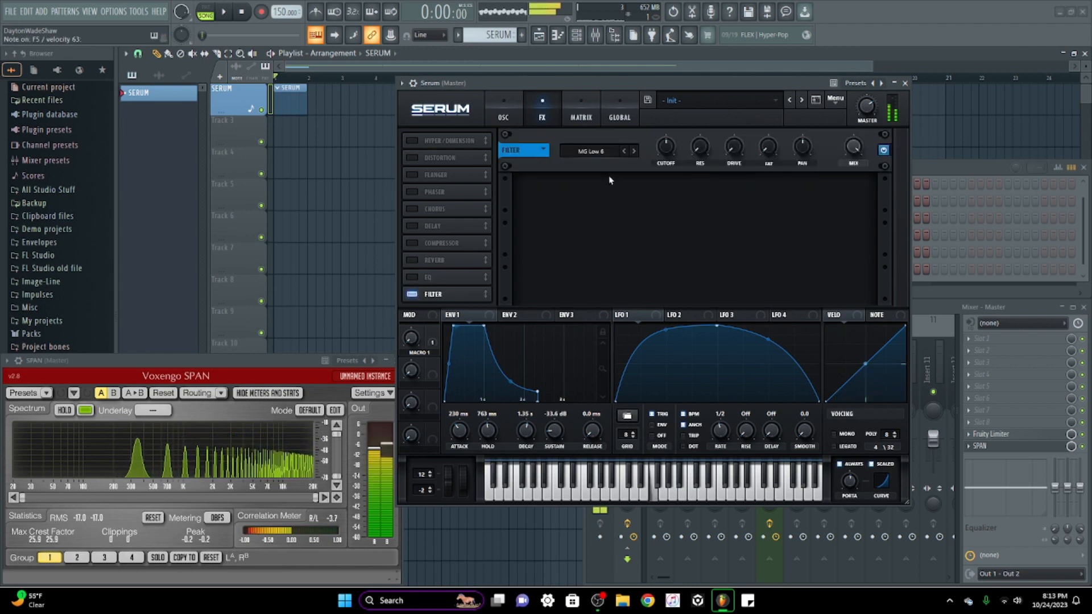
{"action": "left_click", "coordinate": [587, 151]}
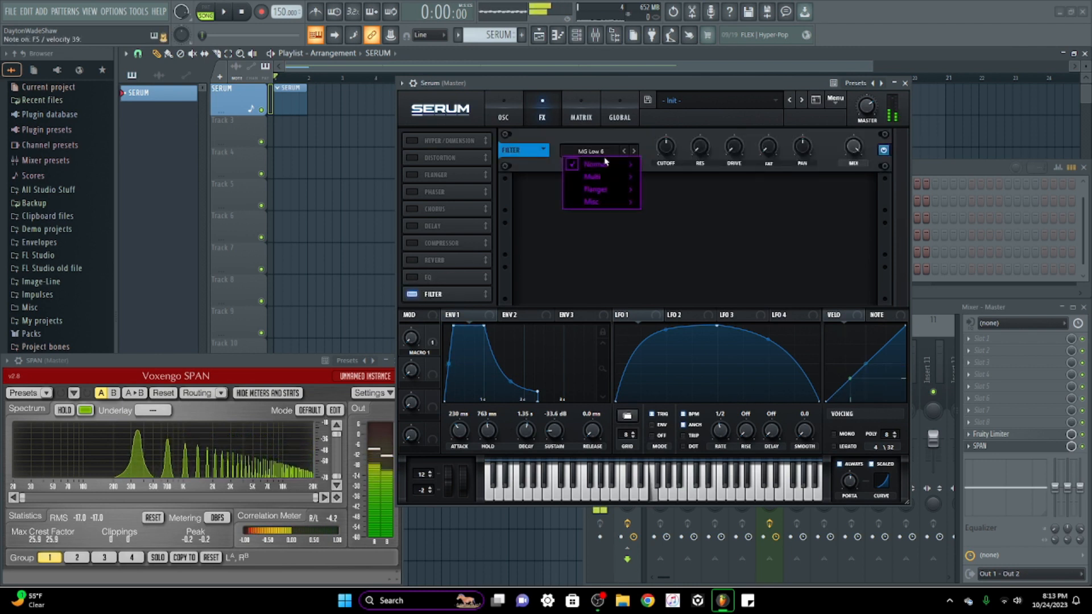
{"action": "mouse_move", "coordinate": [605, 164]}
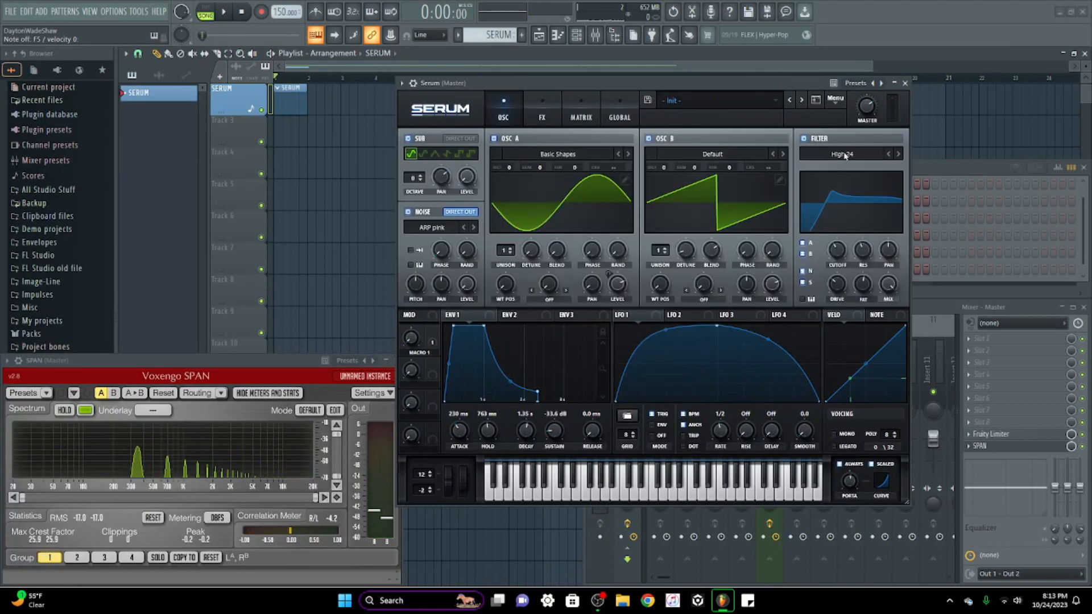
{"action": "left_click", "coordinate": [844, 155]}
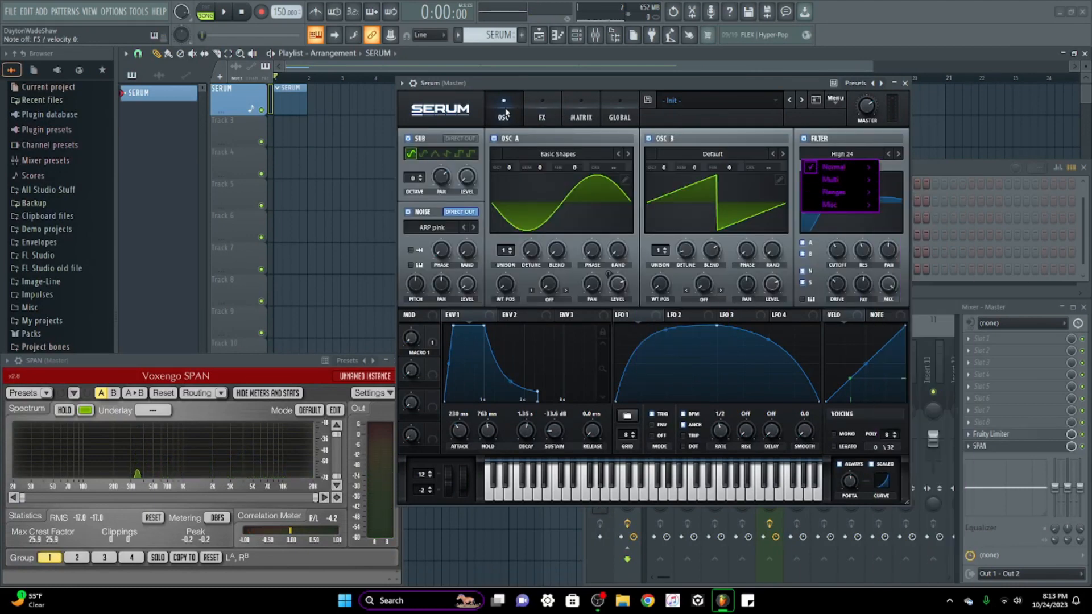
Step: Reopen the Filter effect's list of types and switch the EQ on and off again for comparison
{"action": "left_click", "coordinate": [542, 115]}
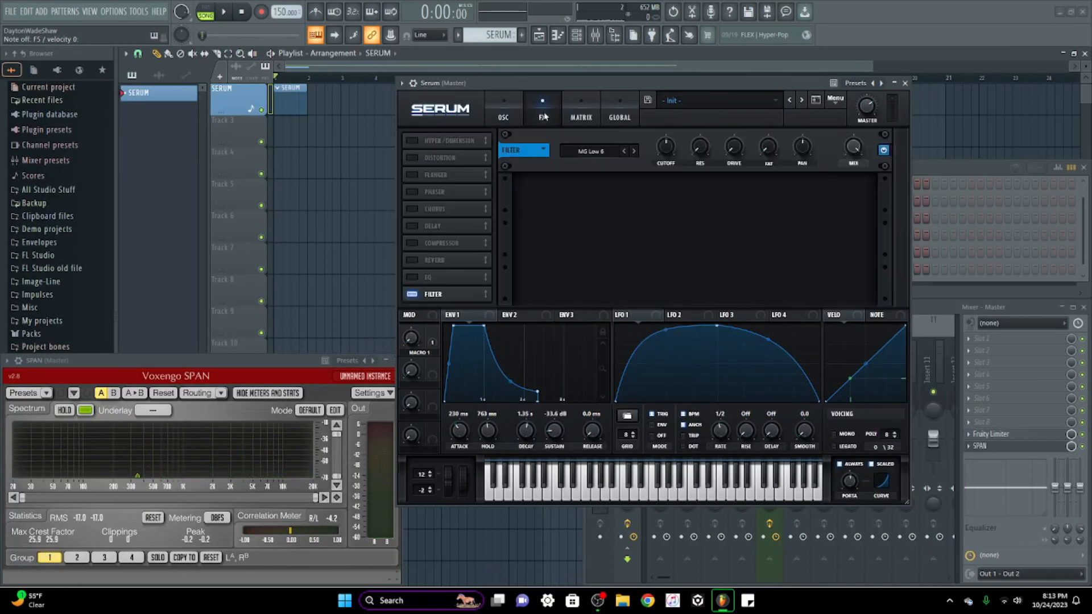
{"action": "left_click", "coordinate": [592, 152]}
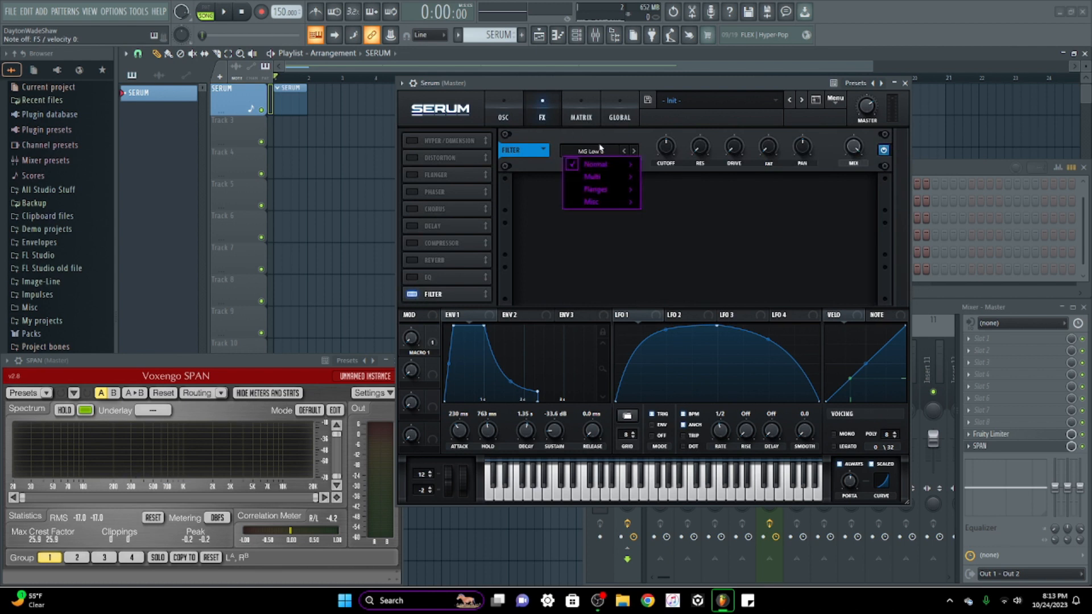
{"action": "left_click", "coordinate": [411, 278]}
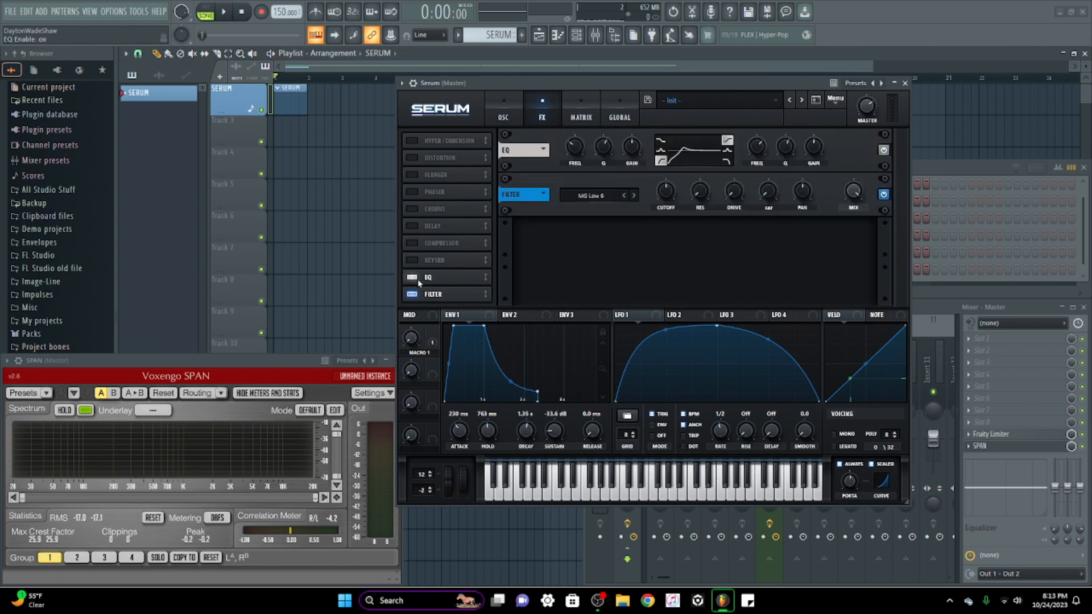
{"action": "left_click", "coordinate": [418, 279]}
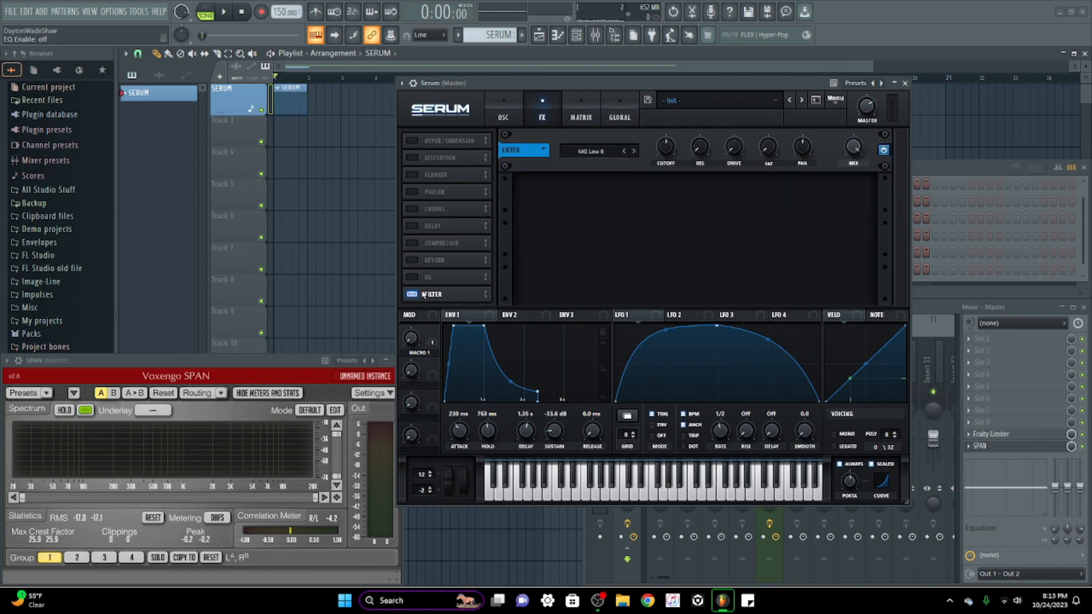
Step: Set the Filter effect to the Cmb + flange type, audition its cutoff and drive, and change the type to Cmb L6+
{"action": "left_click", "coordinate": [598, 151]}
{"action": "mouse_move", "coordinate": [597, 189]}
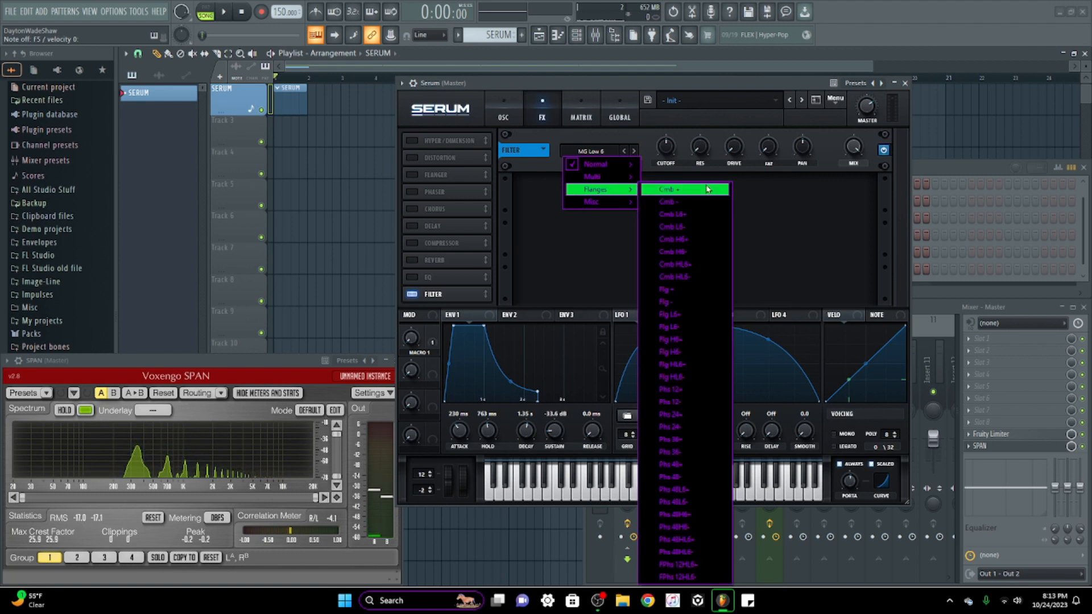
{"action": "left_click", "coordinate": [708, 189]}
{"action": "left_click_drag", "start_coordinate": [663, 190], "coordinate": [656, 147]}
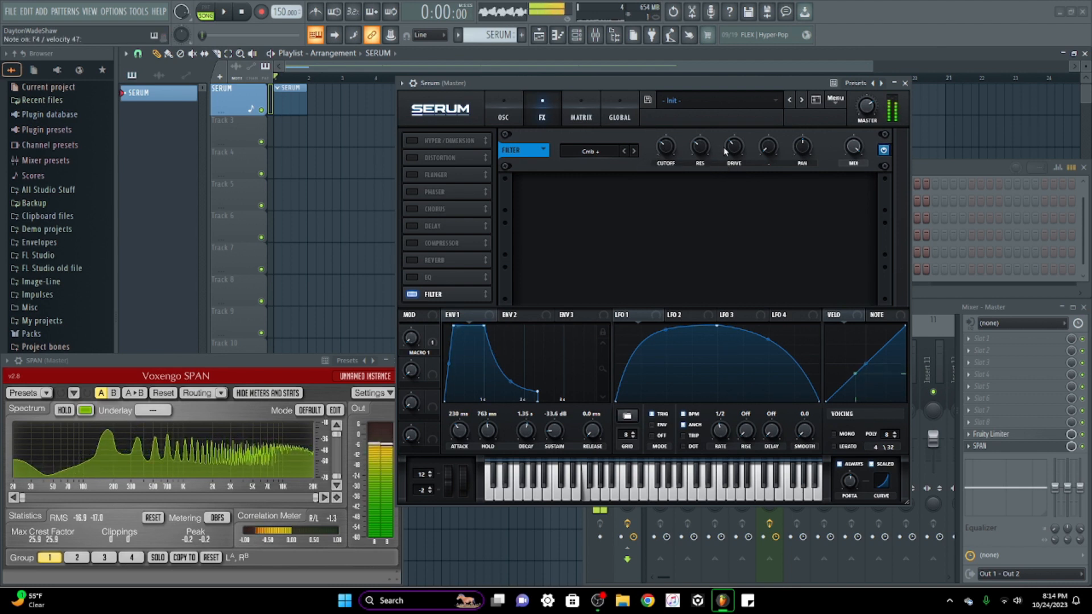
{"action": "left_click_drag", "start_coordinate": [735, 149], "coordinate": [654, 146]}
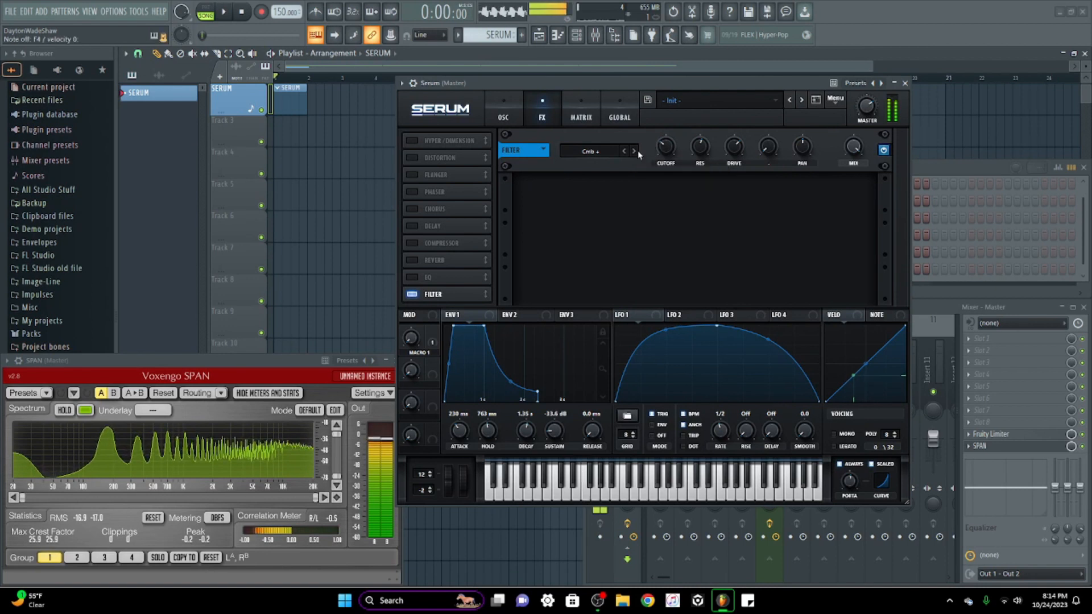
{"action": "left_click", "coordinate": [634, 151]}
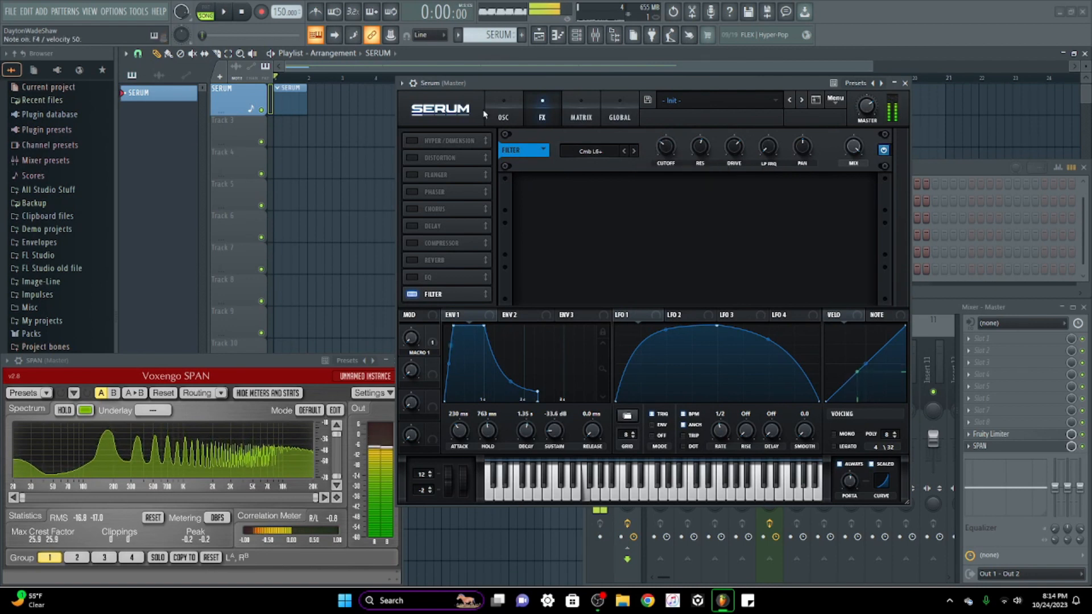
Step: Raise Macro 1 to about 69% while auditioning, and check its routing in the modulation matrix
{"action": "left_click", "coordinate": [504, 113]}
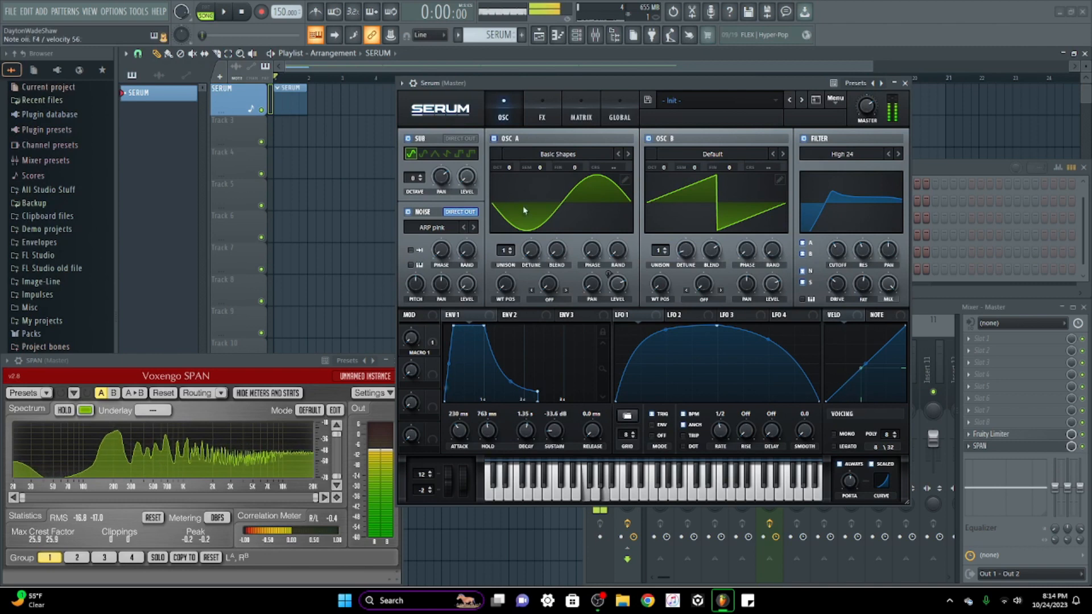
{"action": "left_click_drag", "start_coordinate": [412, 339], "coordinate": [442, 283]}
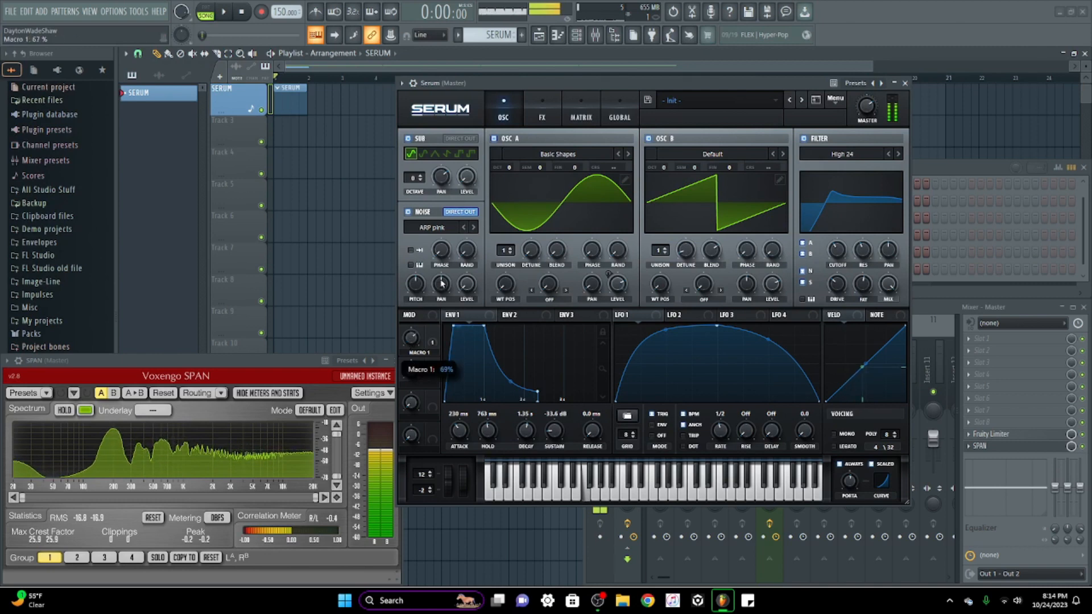
{"action": "left_click", "coordinate": [545, 108]}
{"action": "left_click", "coordinate": [577, 116]}
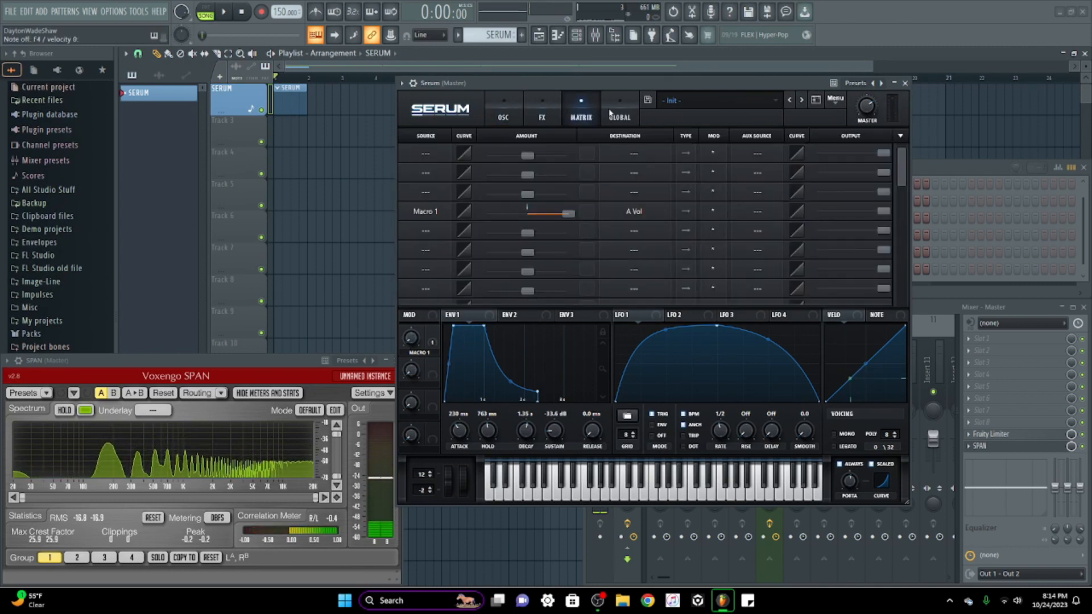
{"action": "left_click", "coordinate": [504, 114]}
Step: Enable every remaining effect from Hyper/Dimension through EQ and compare the FX rack with the oscillator page
{"action": "left_click", "coordinate": [538, 113]}
{"action": "left_click", "coordinate": [412, 140]}
{"action": "left_click", "coordinate": [411, 157]}
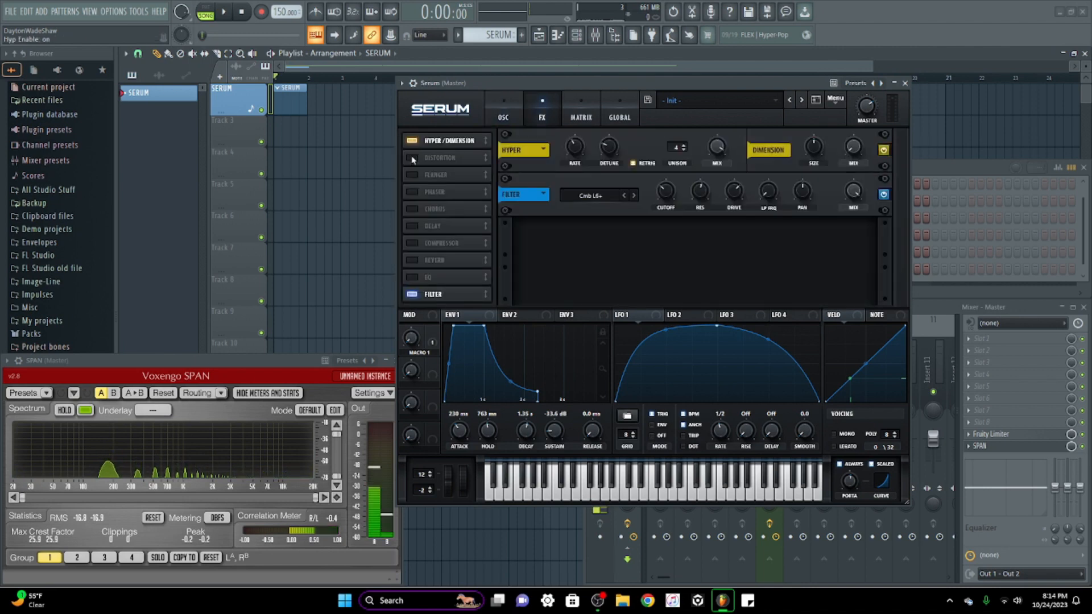
{"action": "left_click", "coordinate": [412, 175]}
{"action": "left_click", "coordinate": [412, 192]}
{"action": "left_click", "coordinate": [411, 208]}
{"action": "left_click", "coordinate": [412, 226]}
{"action": "left_click", "coordinate": [411, 243]}
{"action": "left_click", "coordinate": [412, 259]}
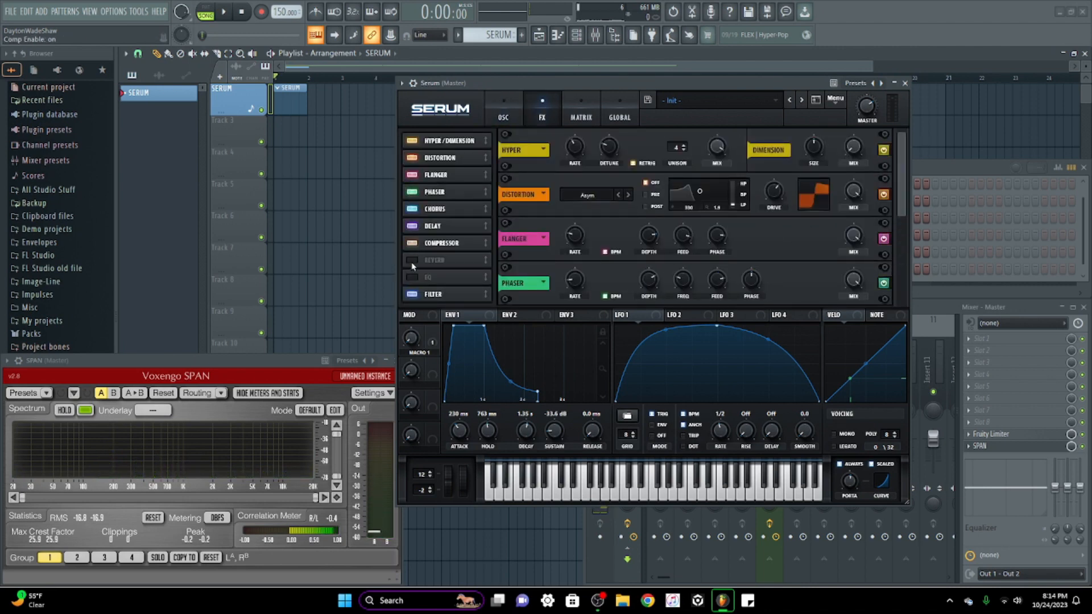
{"action": "left_click", "coordinate": [411, 277]}
{"action": "left_click", "coordinate": [504, 110]}
{"action": "left_click", "coordinate": [542, 114]}
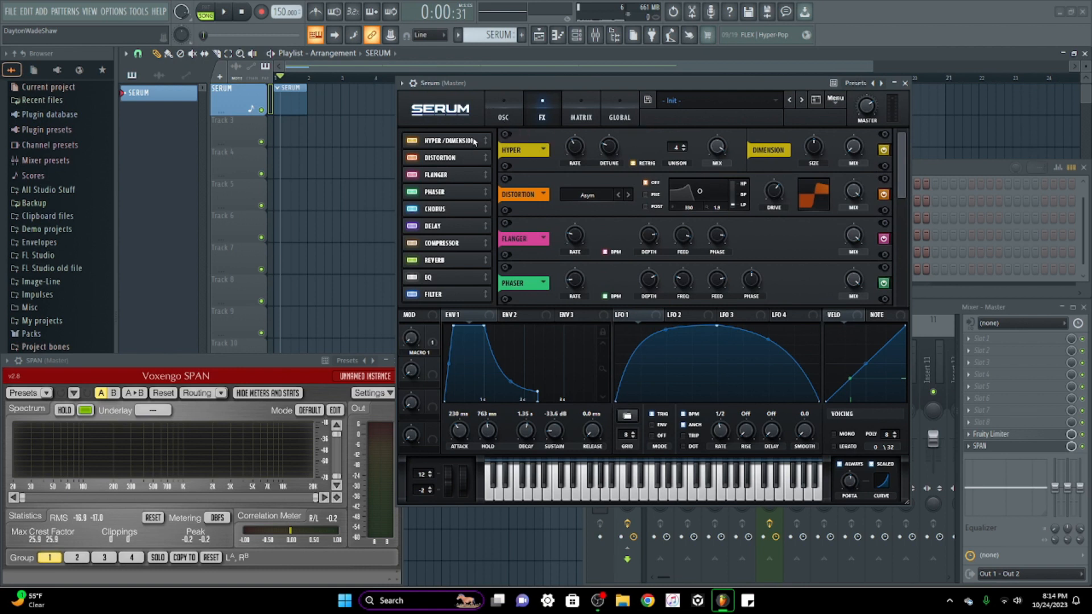
Step: Disable all ten effects in the FX rack, from Hyper/Dimension through Filter
{"action": "left_click", "coordinate": [412, 140]}
{"action": "left_click", "coordinate": [412, 157]}
{"action": "left_click", "coordinate": [411, 174]}
{"action": "left_click", "coordinate": [411, 192]}
{"action": "left_click", "coordinate": [412, 209]}
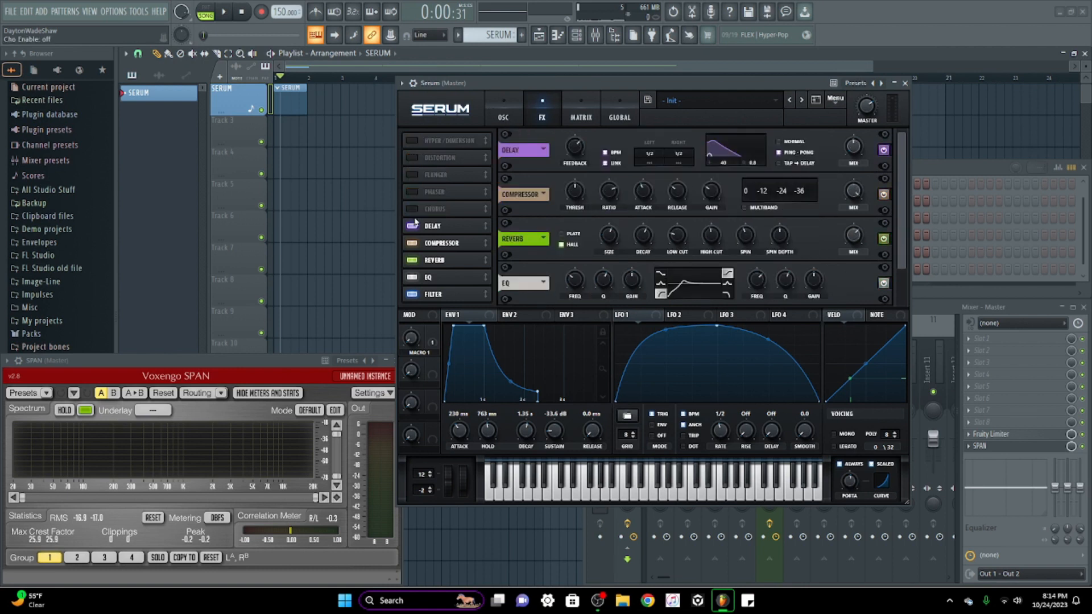
{"action": "left_click", "coordinate": [412, 226]}
{"action": "left_click", "coordinate": [412, 243]}
{"action": "left_click", "coordinate": [411, 260]}
{"action": "left_click", "coordinate": [411, 277]}
{"action": "left_click", "coordinate": [412, 294]}
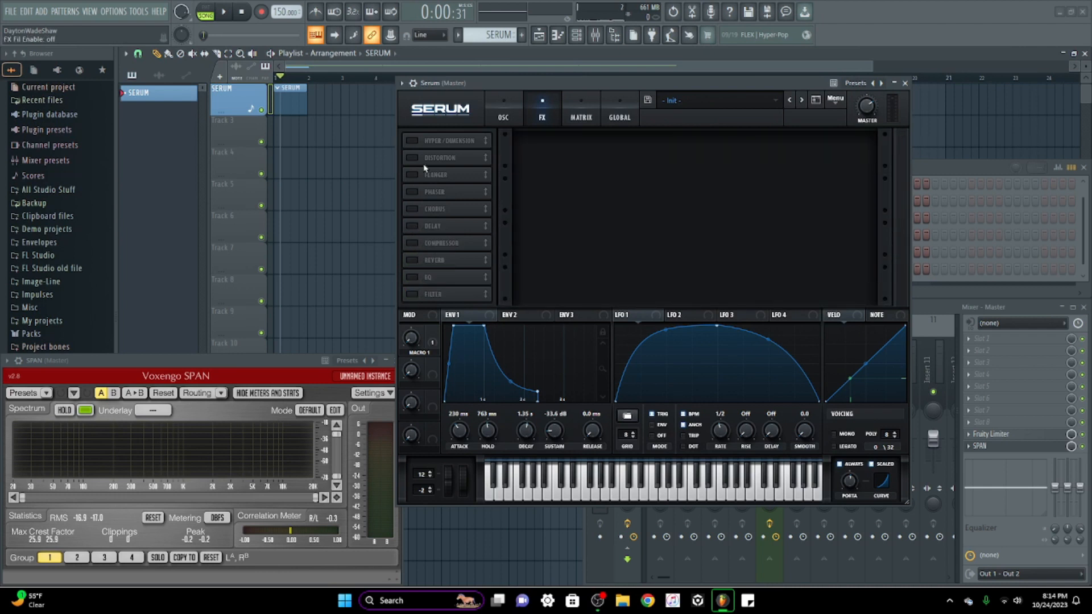
Step: Re-enable all ten effects in order, from Hyper/Dimension through Filter, and audition the full chain
{"action": "left_click", "coordinate": [410, 141]}
{"action": "left_click", "coordinate": [413, 158]}
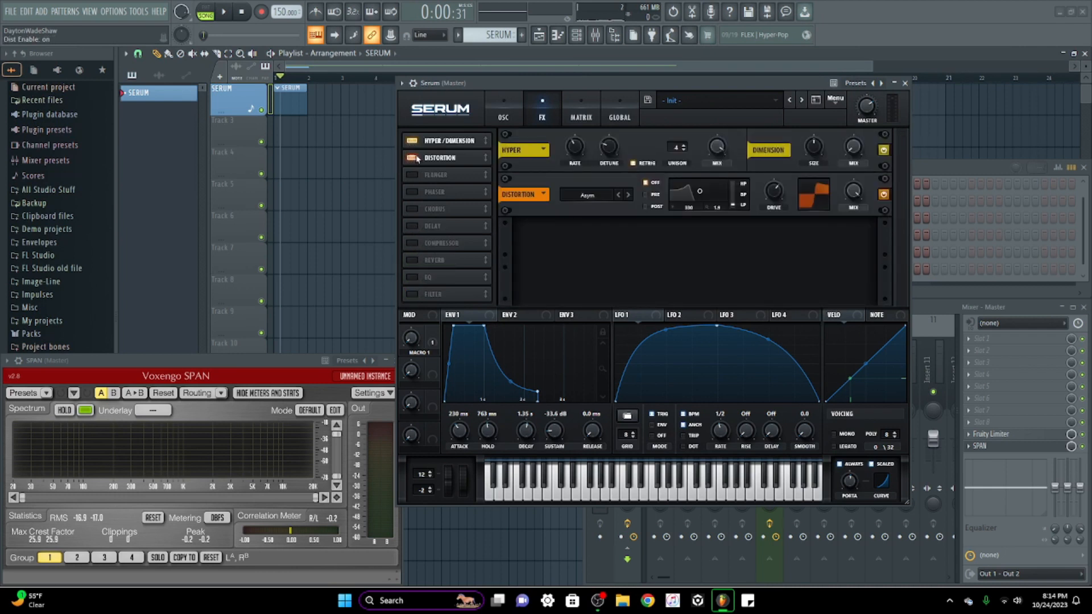
{"action": "left_click", "coordinate": [412, 175]}
{"action": "left_click", "coordinate": [411, 192]}
{"action": "left_click", "coordinate": [411, 208]}
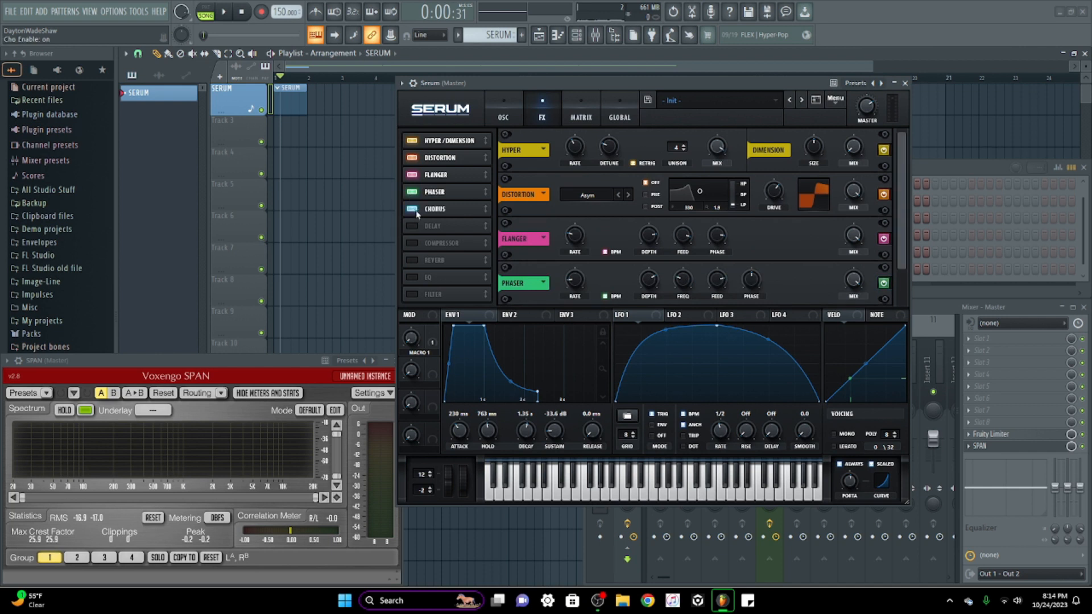
{"action": "left_click", "coordinate": [412, 225]}
{"action": "left_click", "coordinate": [412, 243]}
{"action": "left_click", "coordinate": [411, 260]}
{"action": "left_click", "coordinate": [412, 277]}
{"action": "left_click", "coordinate": [411, 294]}
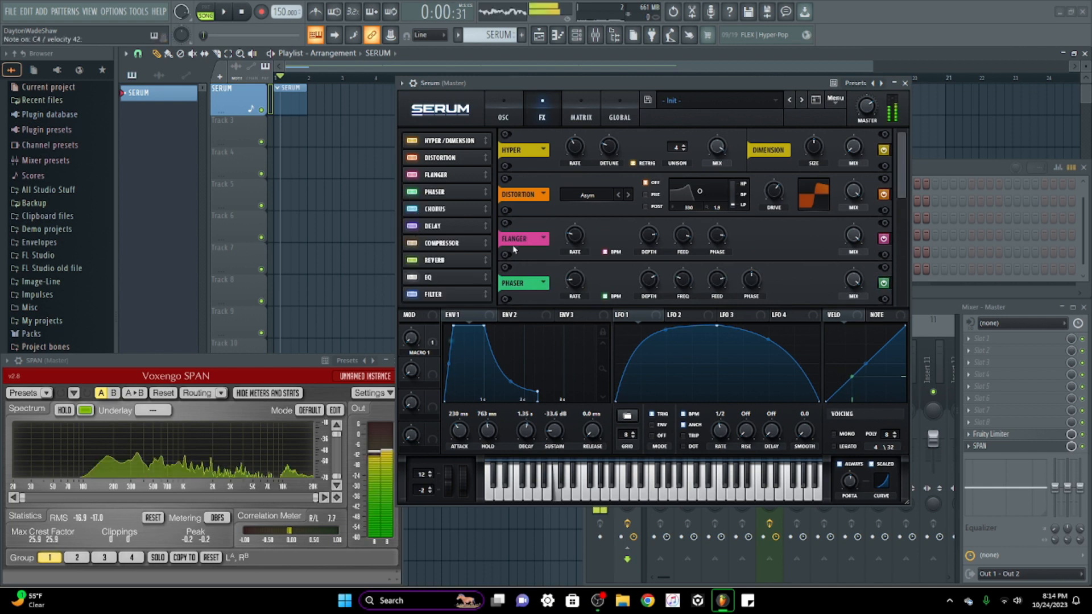
Step: Reduce the delay's mix to about 5% and the chorus's mix to about 25% while auditioning the effects chain
{"action": "scroll", "coordinate": [904, 195], "scroll_direction": "down", "scroll_amount": 5}
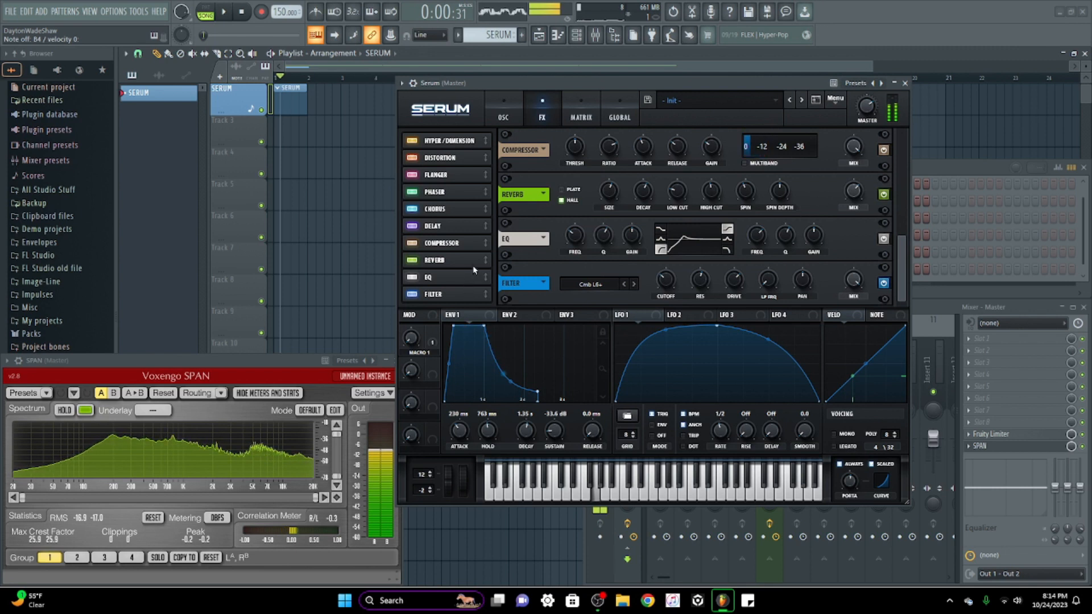
{"action": "scroll", "coordinate": [904, 290], "scroll_direction": "up", "scroll_amount": 2}
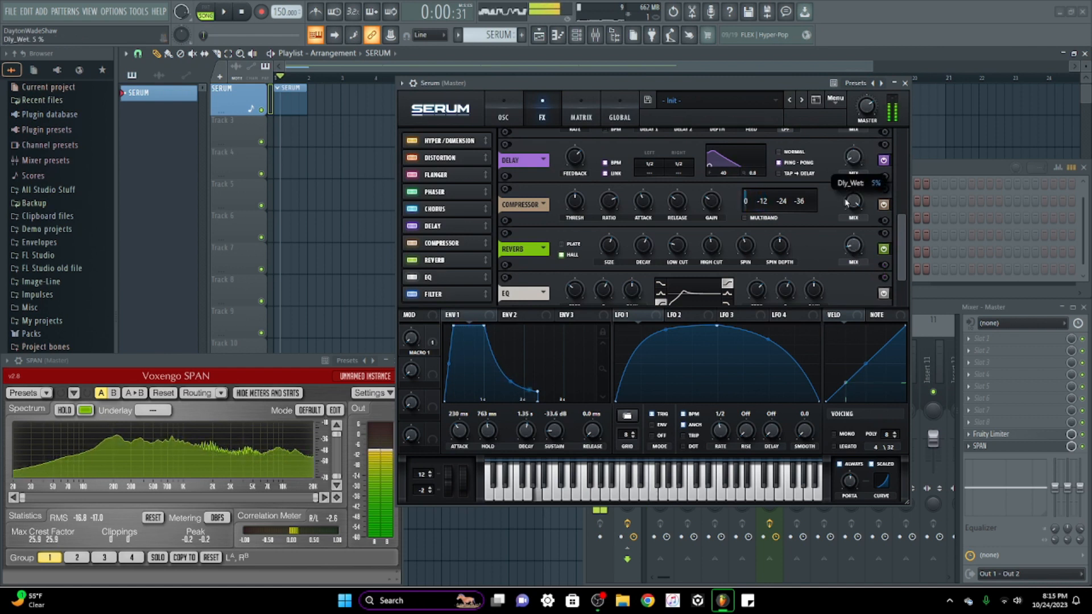
{"action": "scroll", "coordinate": [856, 216], "scroll_direction": "up", "scroll_amount": 3}
{"action": "left_click_drag", "start_coordinate": [861, 249], "coordinate": [839, 292]}
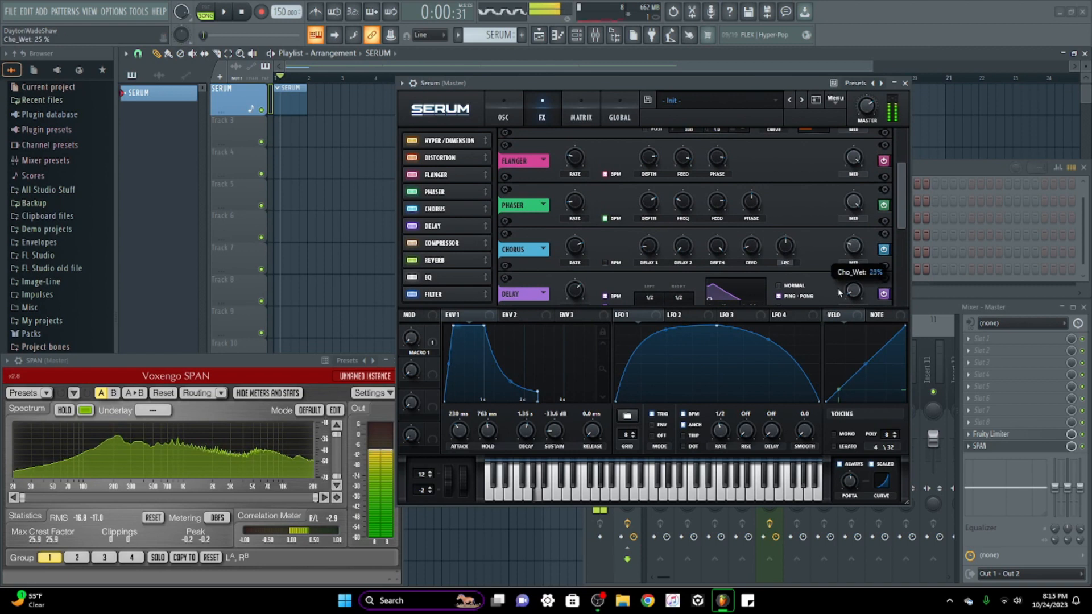
{"action": "scroll", "coordinate": [855, 199], "scroll_direction": "up", "scroll_amount": 3}
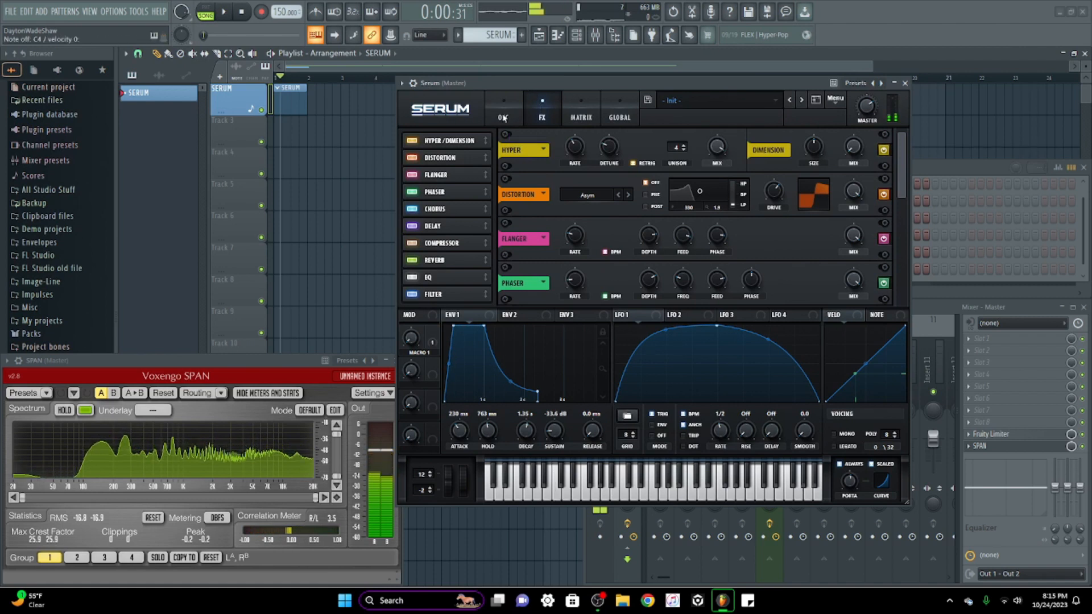
Step: Assign LFO 1 to oscillator A's level with an amount of 52 and check the routing in the modulation matrix
{"action": "left_click", "coordinate": [581, 102]}
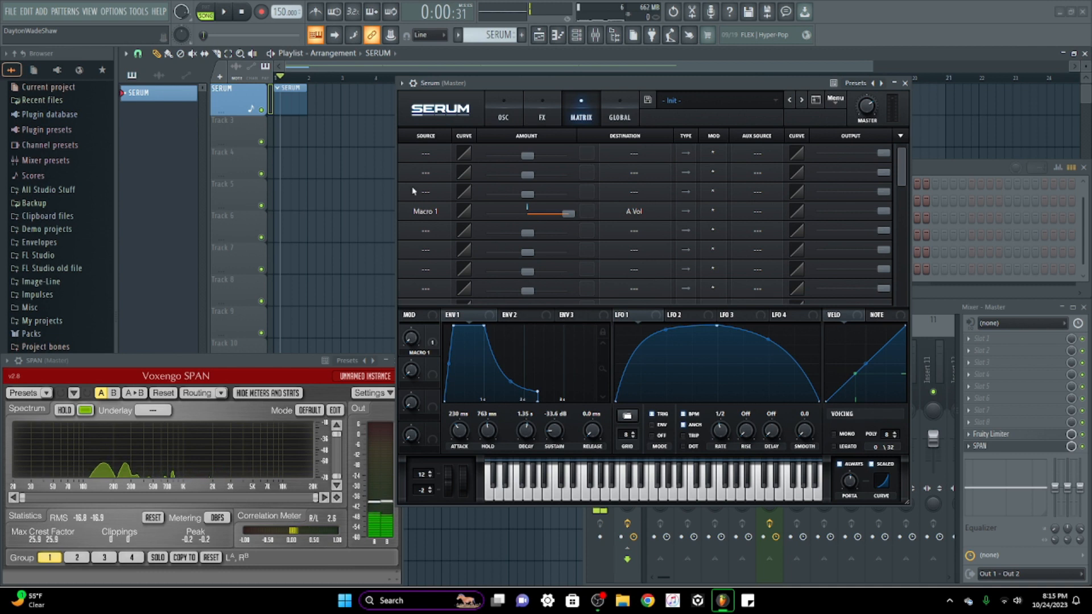
{"action": "left_click", "coordinate": [511, 122]}
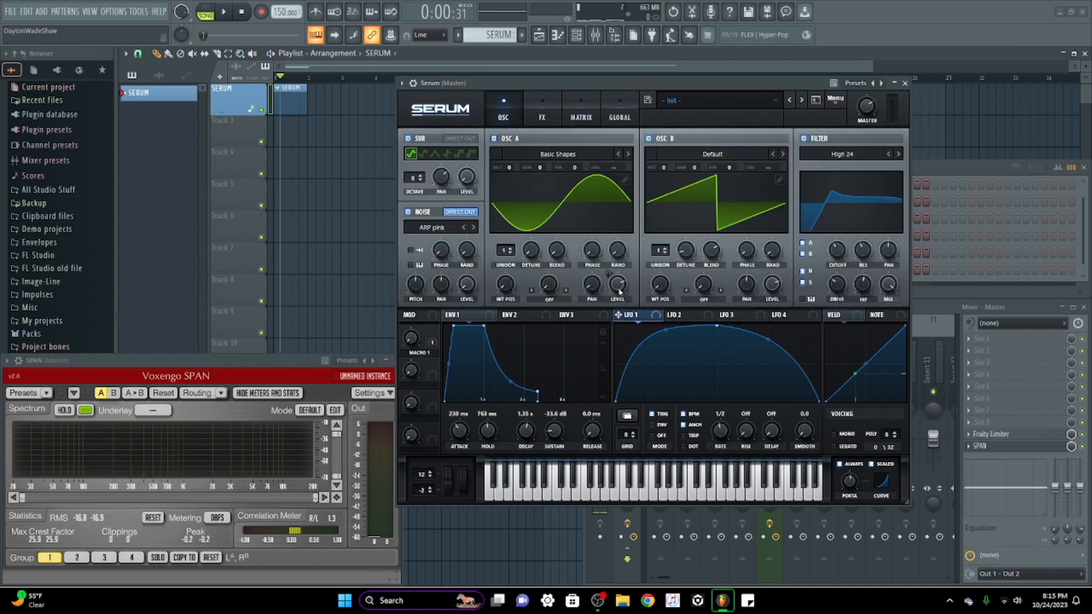
{"action": "left_click_drag", "start_coordinate": [635, 320], "coordinate": [607, 348]}
{"action": "left_click_drag", "start_coordinate": [608, 274], "coordinate": [610, 256]}
{"action": "left_click", "coordinate": [582, 117]}
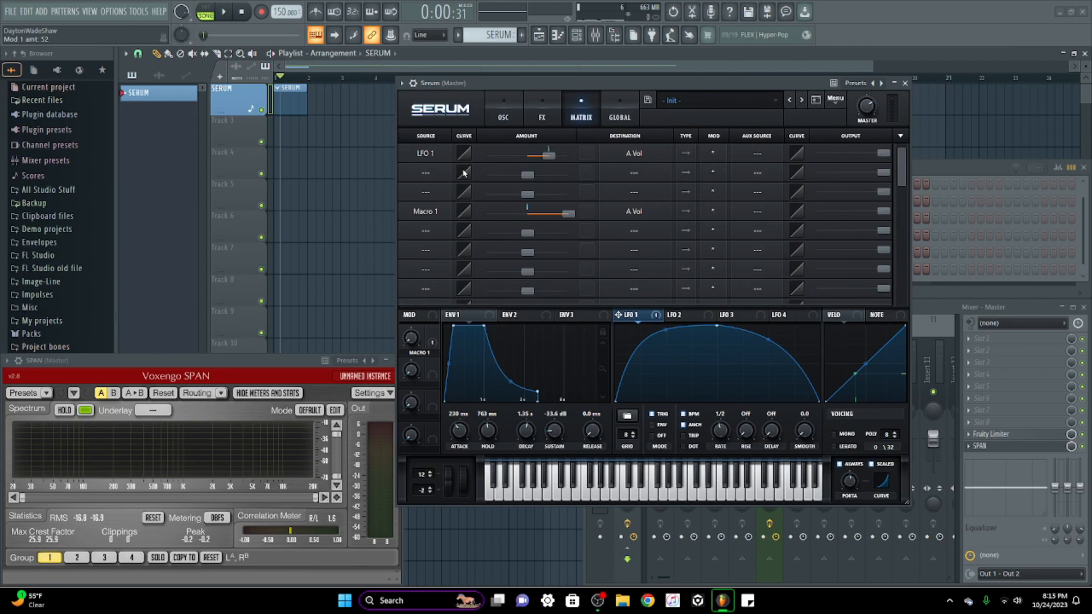
{"action": "left_click", "coordinate": [504, 118]}
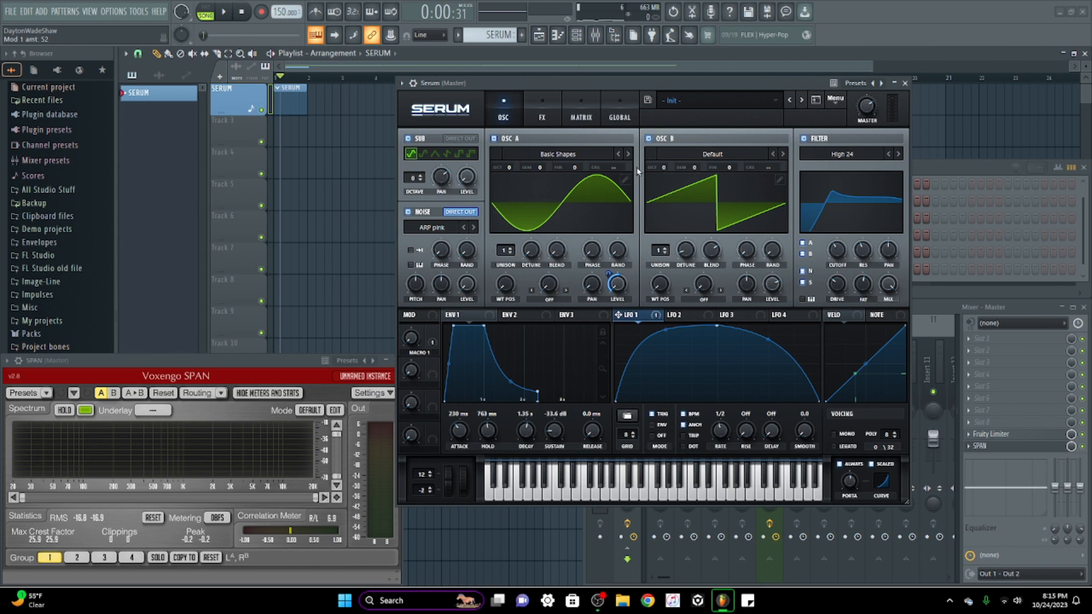
{"action": "left_click_drag", "start_coordinate": [543, 83], "coordinate": [519, 87]}
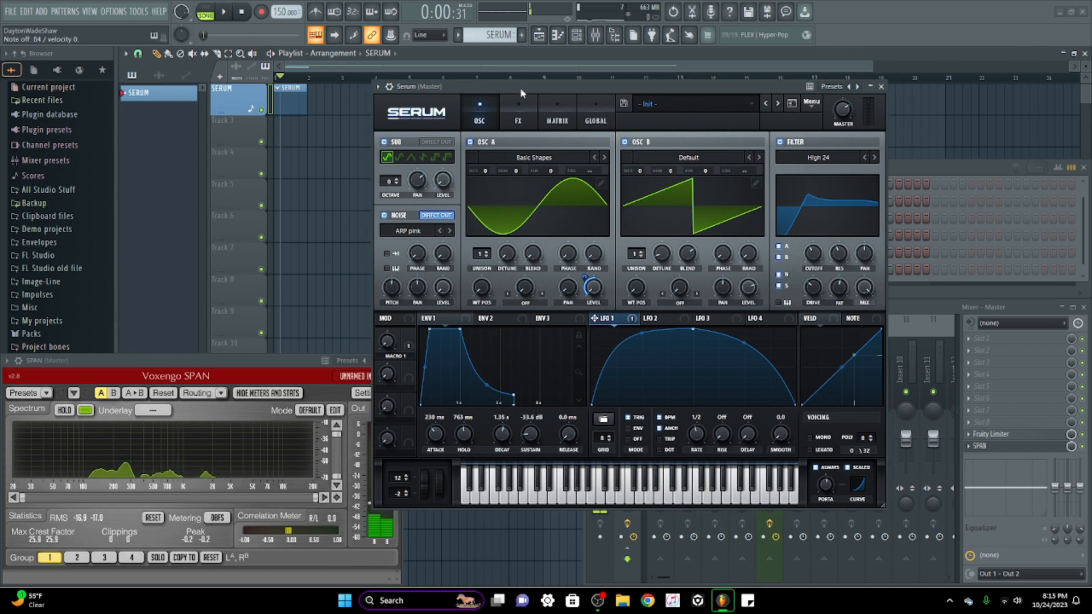